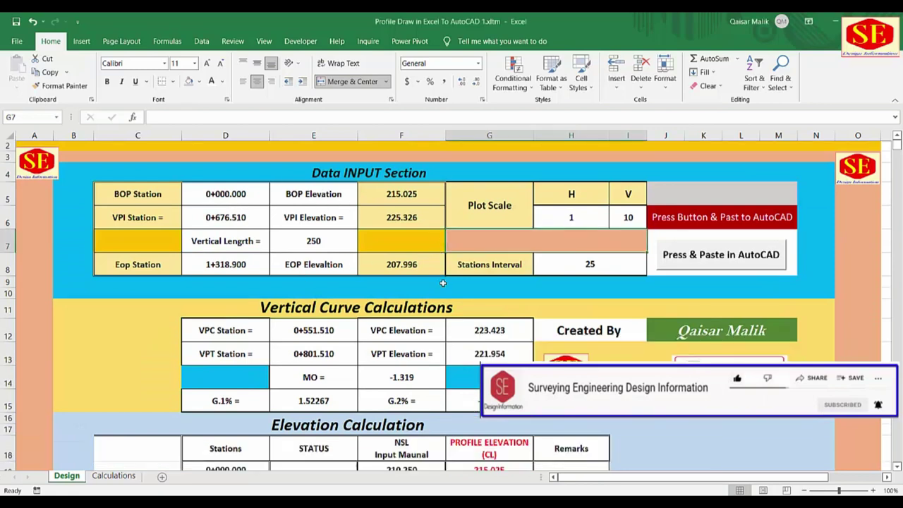
- Select the NSL input values in F19:F40 on the Design sheet
scroll(441, 284, "down", 2)
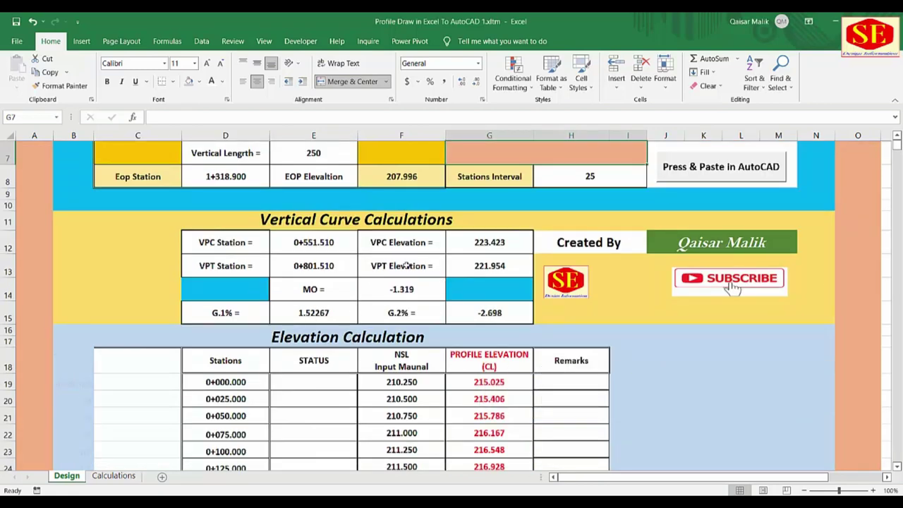
scroll(408, 266, "down", 2)
scroll(406, 263, "down", 2)
left_click_drag(408, 198, 408, 462)
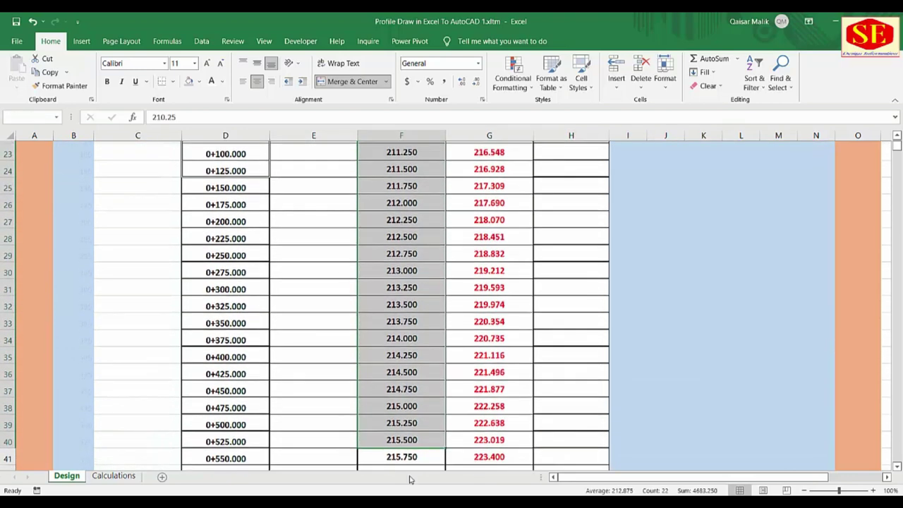
scroll(434, 382, "up", 3)
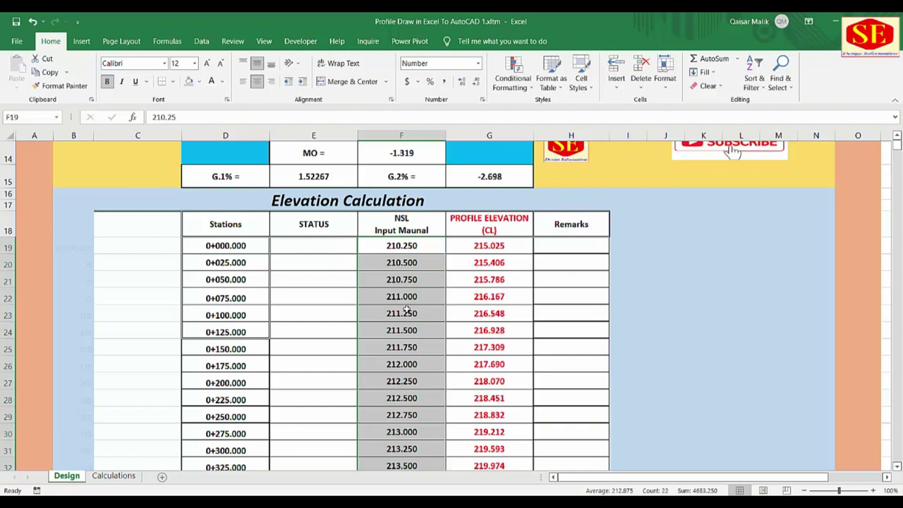
- Inspect the elevation formulas in G19 and G22 unchanged, then go to the Calculations sheet
left_click(506, 245)
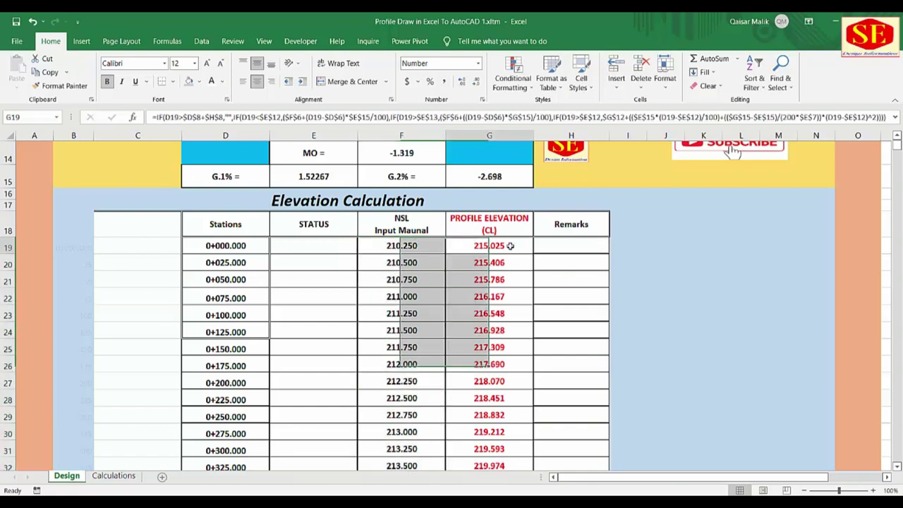
double_click(498, 298)
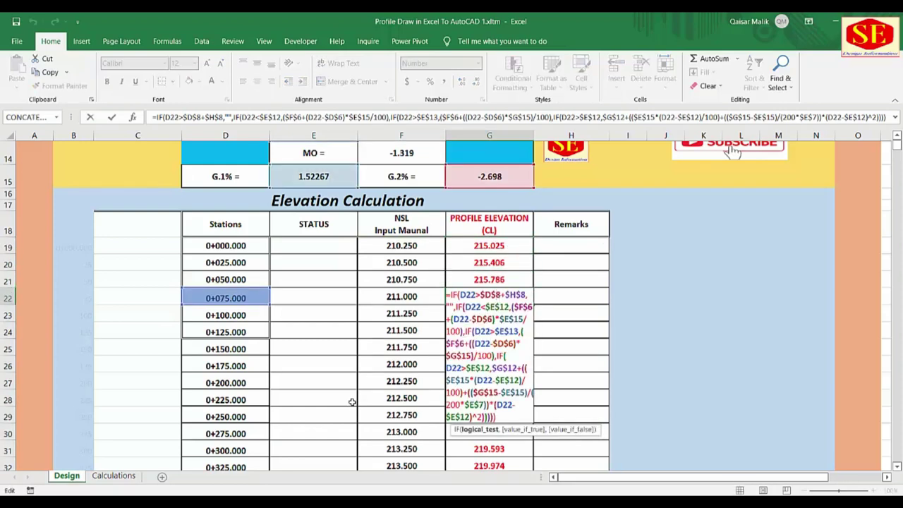
scroll(486, 353, "up", 2)
key("Escape")
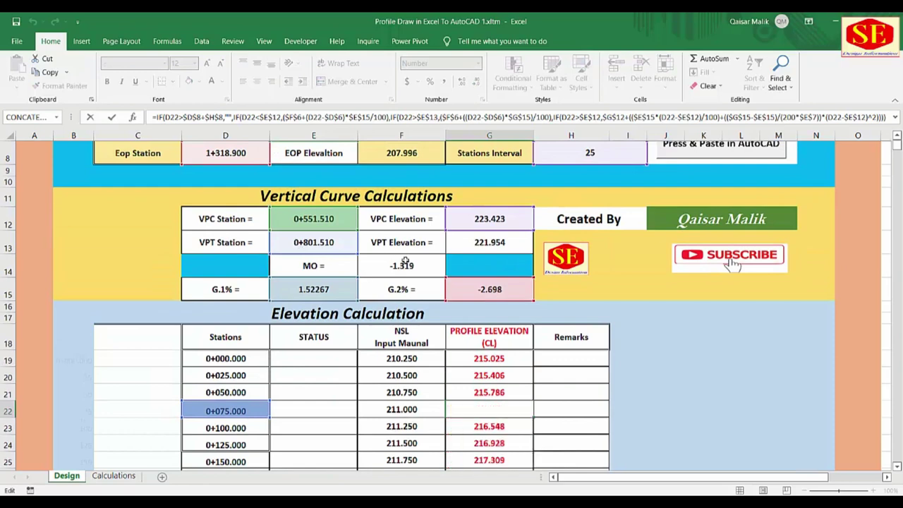
scroll(404, 254, "up", 2)
scroll(230, 213, "down", 1)
scroll(231, 214, "up", 2)
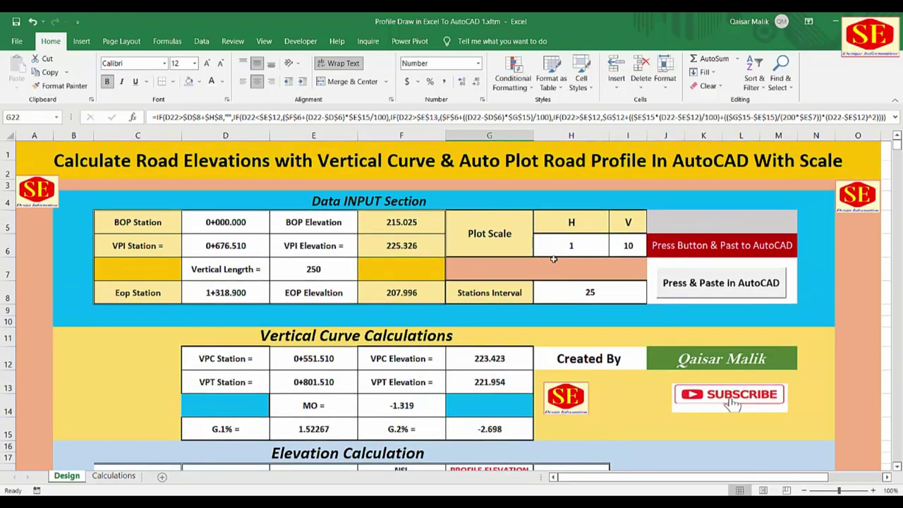
left_click(123, 479)
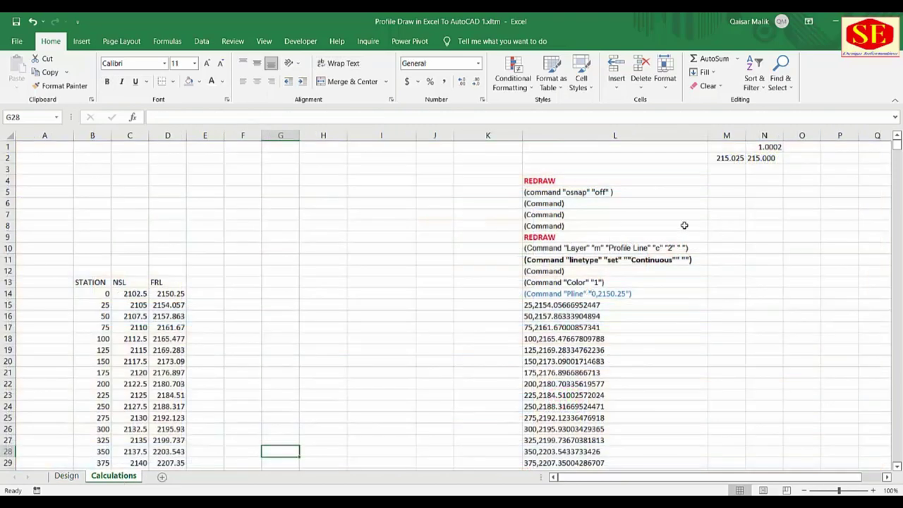
- Scroll down the Calculations sheet and select part of the AutoCAD command column L
scroll(699, 278, "down", 1)
scroll(698, 278, "down", 5)
scroll(699, 278, "down", 4)
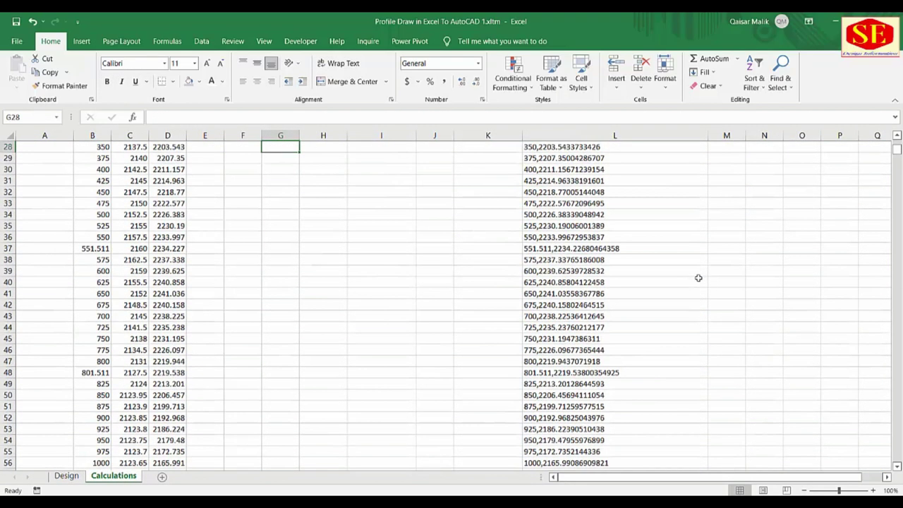
scroll(698, 278, "down", 13)
scroll(698, 278, "down", 11)
scroll(698, 278, "down", 13)
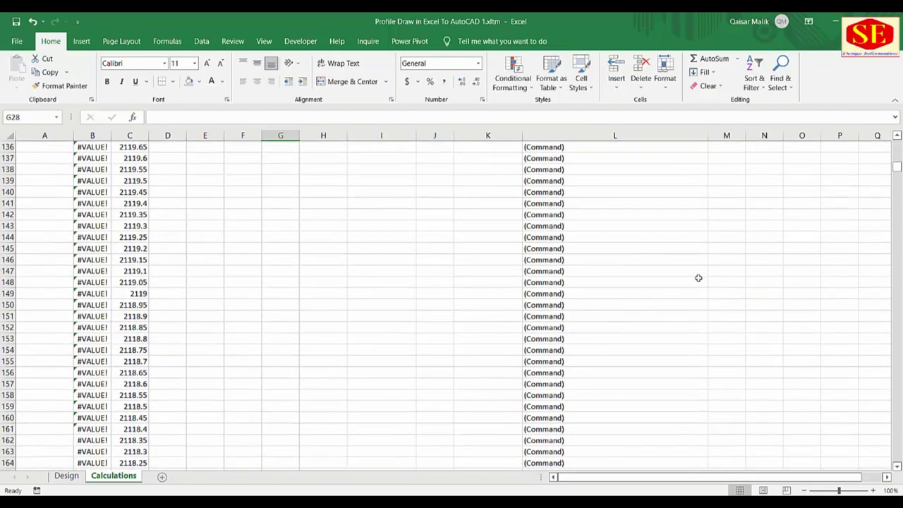
scroll(699, 278, "down", 6)
mouse_move(899, 178)
left_mouse_down()
mouse_move(899, 350)
mouse_move(897, 285)
left_mouse_up()
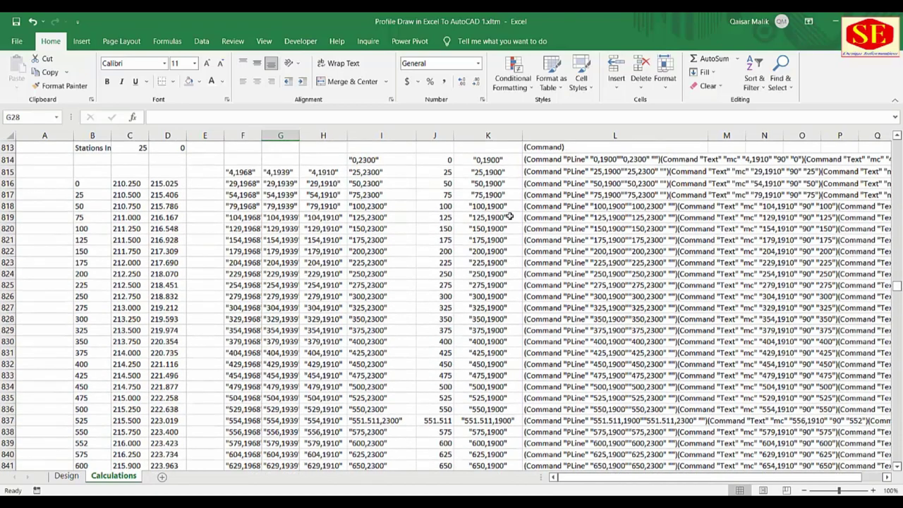
- Scroll back to the top of the commands and return to the Design sheet
scroll(619, 278, "up", 4)
scroll(620, 278, "up", 3)
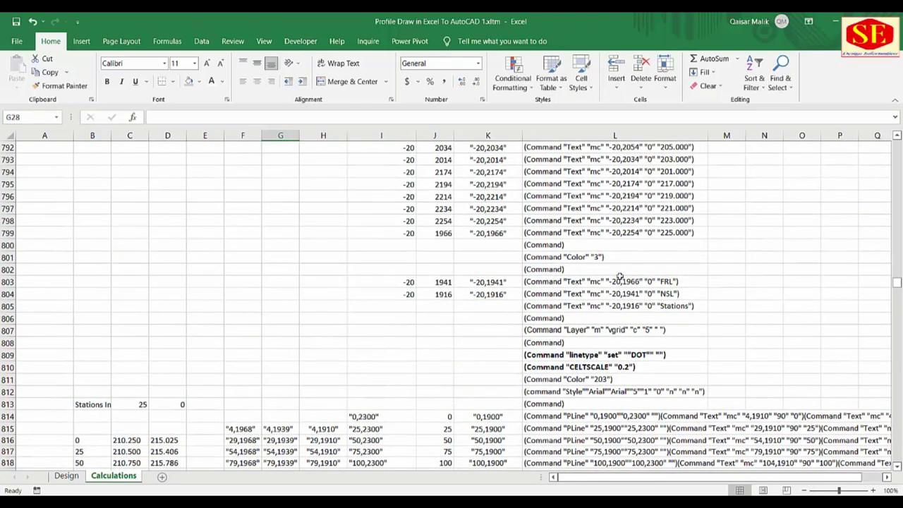
scroll(620, 276, "up", 7)
scroll(620, 277, "up", 5)
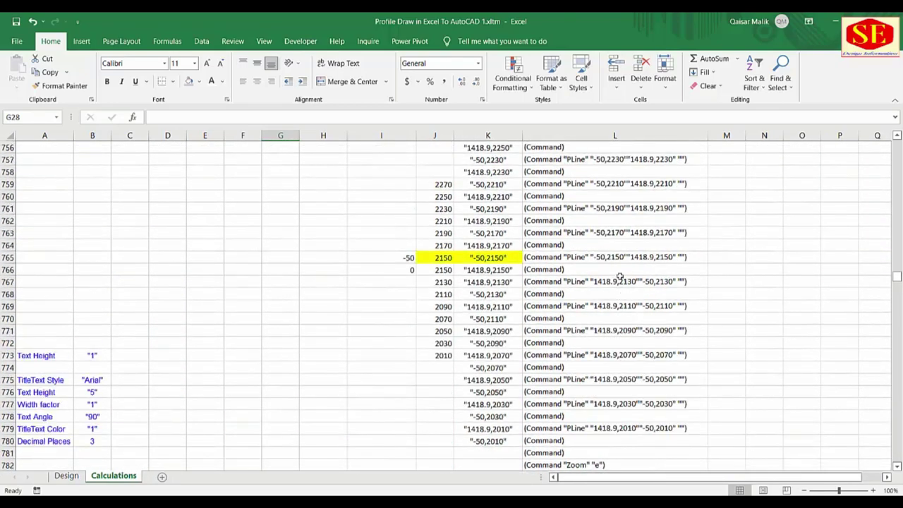
scroll(619, 276, "up", 9)
scroll(619, 276, "up", 8)
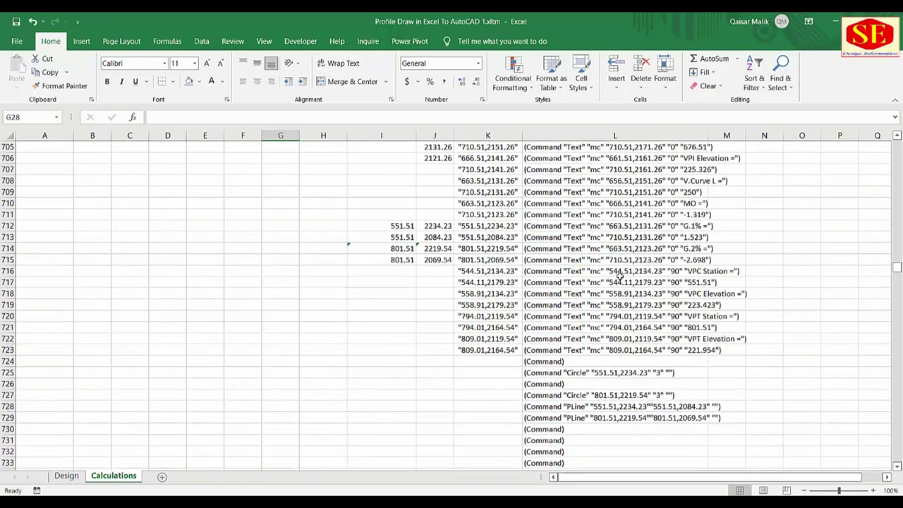
scroll(618, 277, "up", 8)
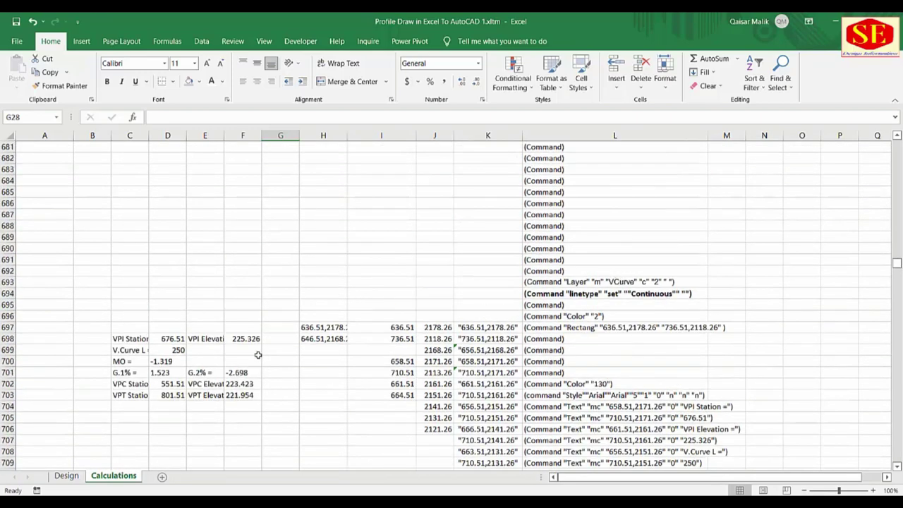
scroll(591, 285, "up", 7)
left_click(66, 476)
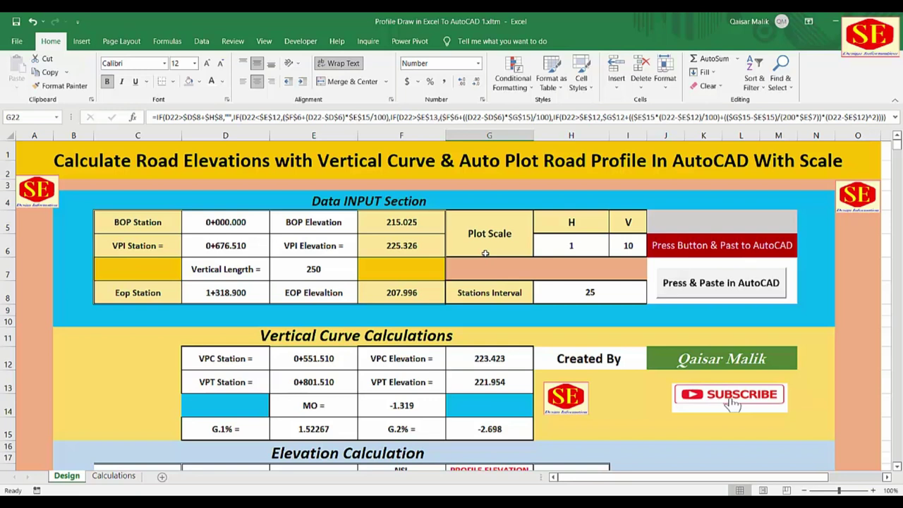
- Change the vertical plot scale in I6 from 10 to 1 and copy the generated AutoCAD commands
left_click(540, 244)
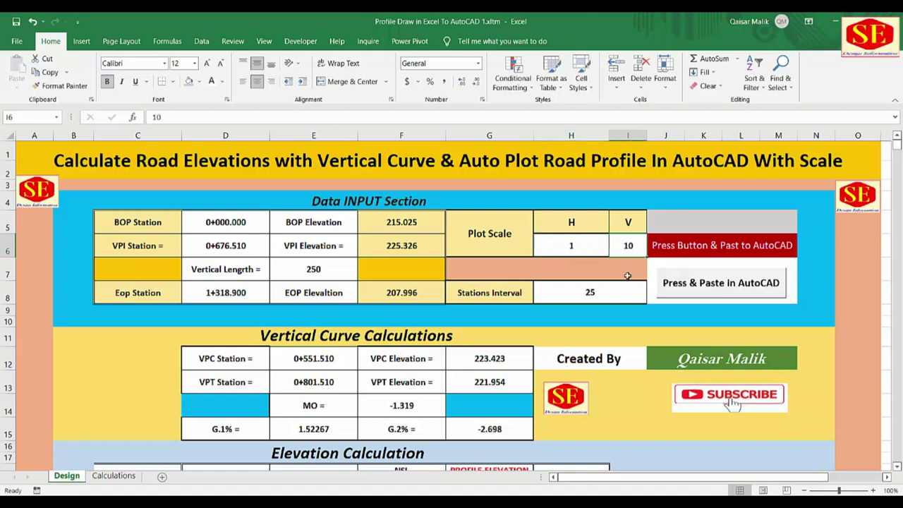
left_click(628, 246)
type("1")
key("Return")
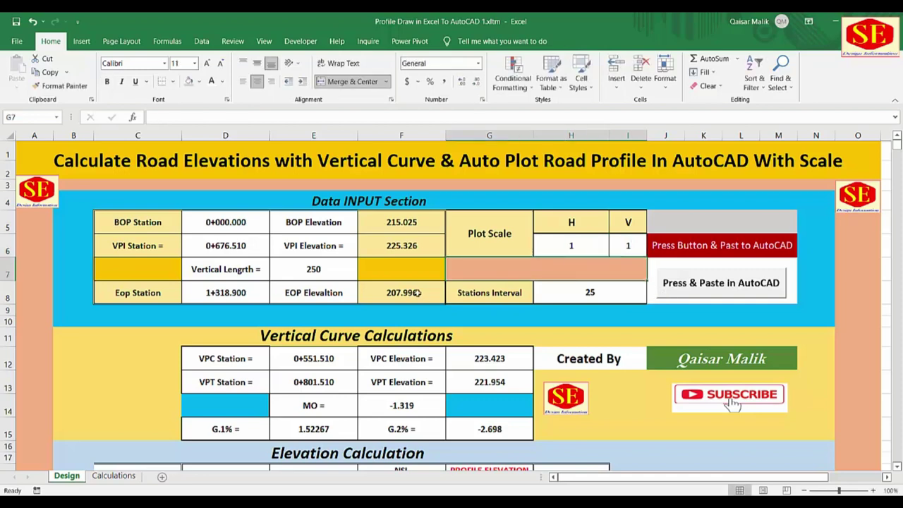
left_click(709, 289)
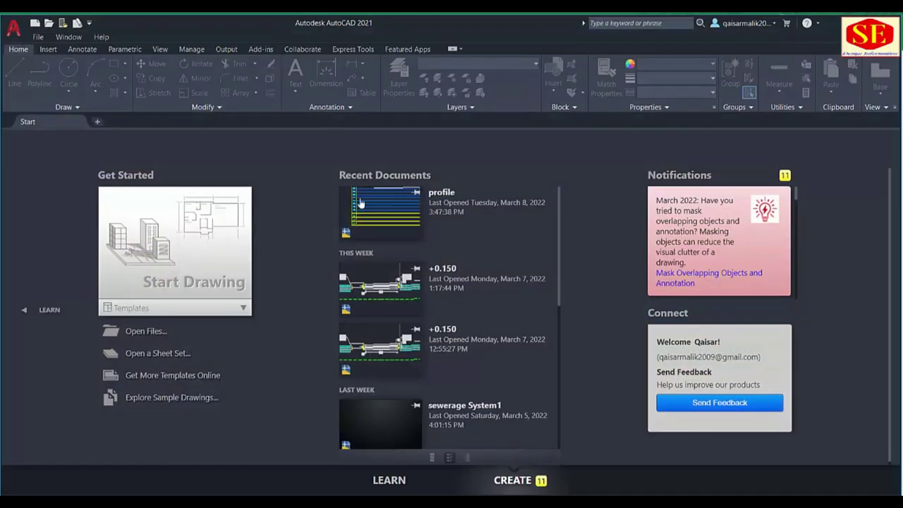
- Start a new blank drawing and paste the copied Excel commands into the command line
left_click(185, 296)
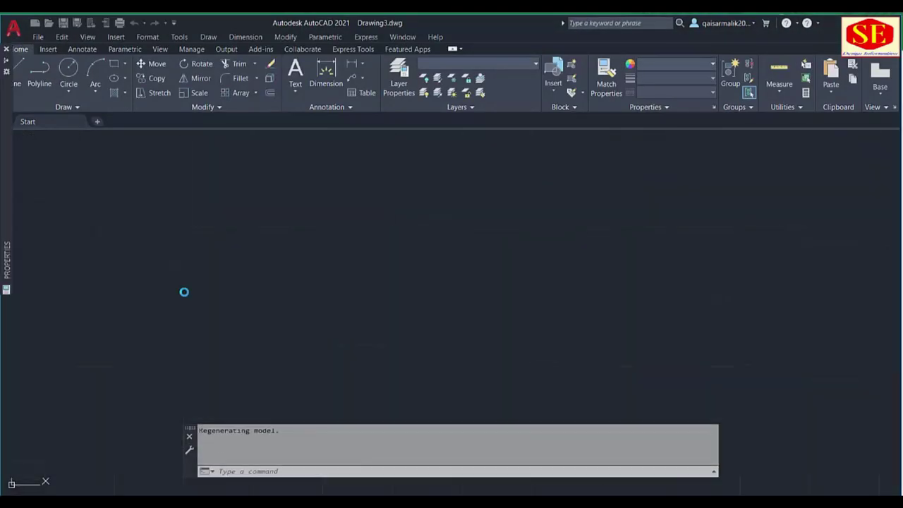
right_click(249, 472)
left_click(277, 420)
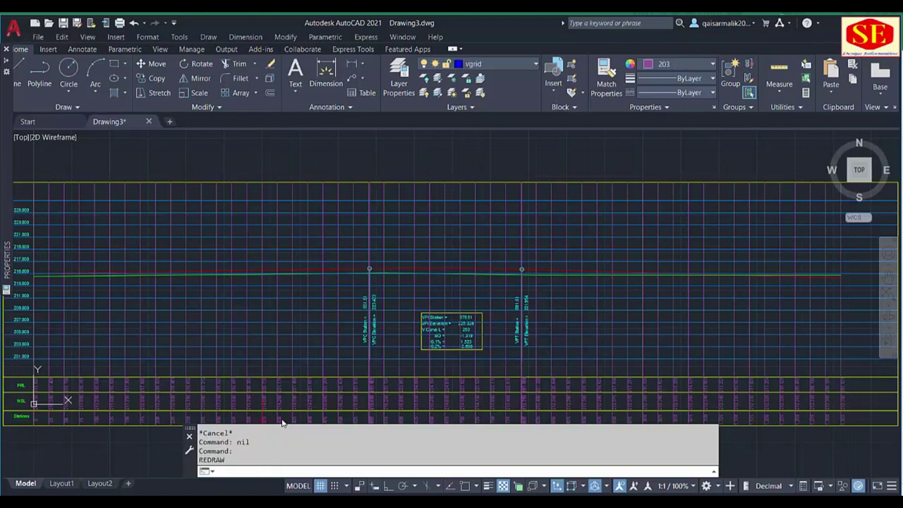
- Zoom and pan around the drawn profile to inspect the station table columns
scroll(415, 339, "up", 4)
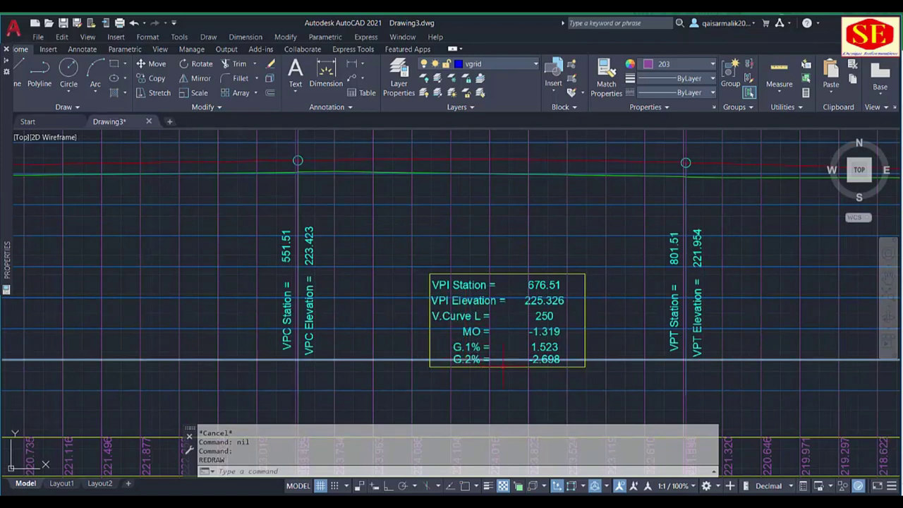
scroll(263, 251, "down", 2)
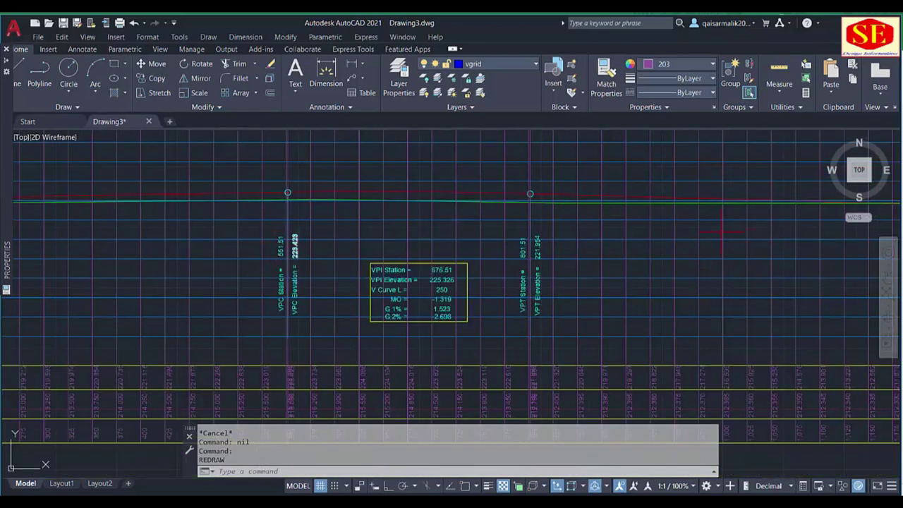
scroll(517, 251, "down", 1)
scroll(517, 250, "down", 3)
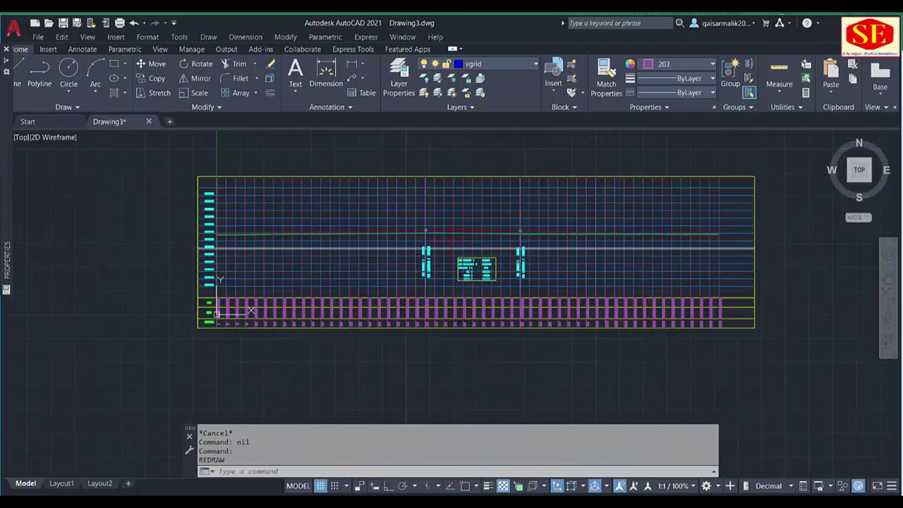
scroll(315, 314, "up", 4)
left_click_drag(323, 316, 558, 282)
scroll(282, 311, "up", 4)
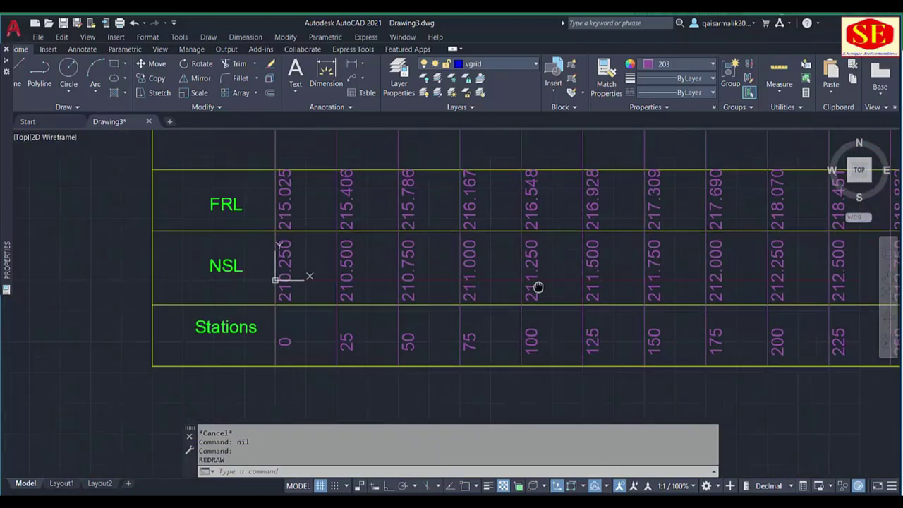
left_click_drag(546, 244, 229, 278)
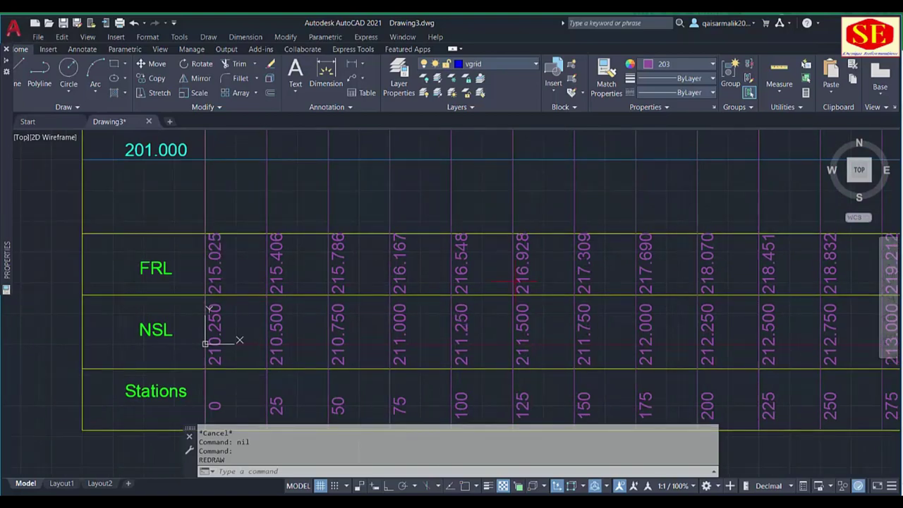
scroll(558, 274, "down", 2)
scroll(558, 274, "down", 2)
scroll(558, 275, "down", 2)
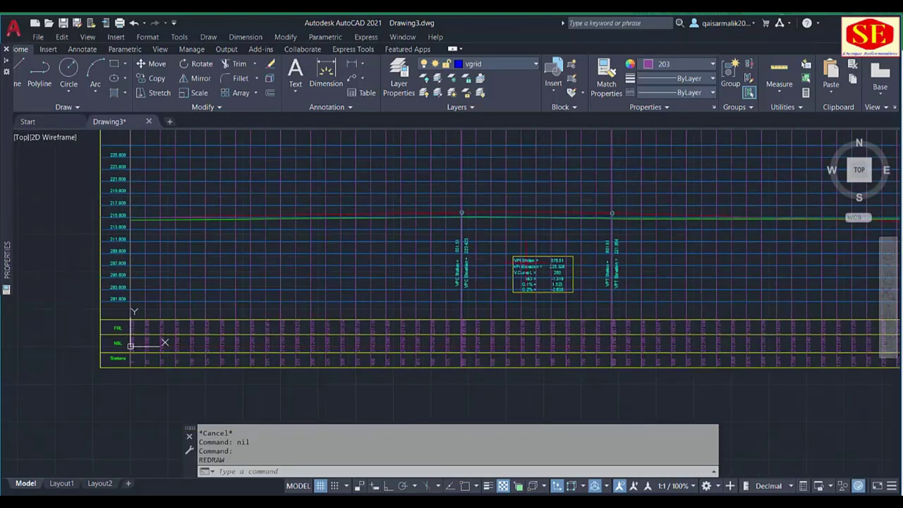
scroll(166, 310, "down", 1)
scroll(166, 311, "down", 1)
scroll(167, 311, "down", 1)
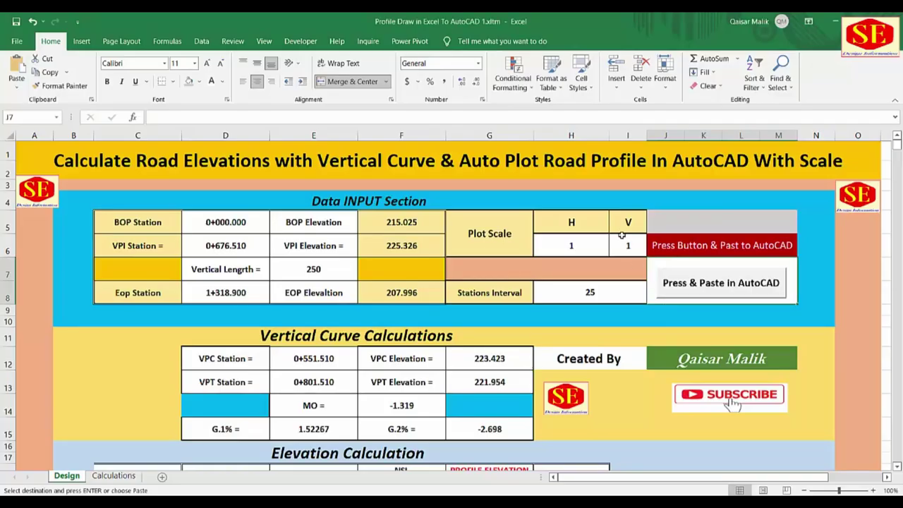
- Set the vertical plot scale to 2 in Excel and copy the regenerated AutoCAD commands
left_click(626, 243)
type("2")
key("Return")
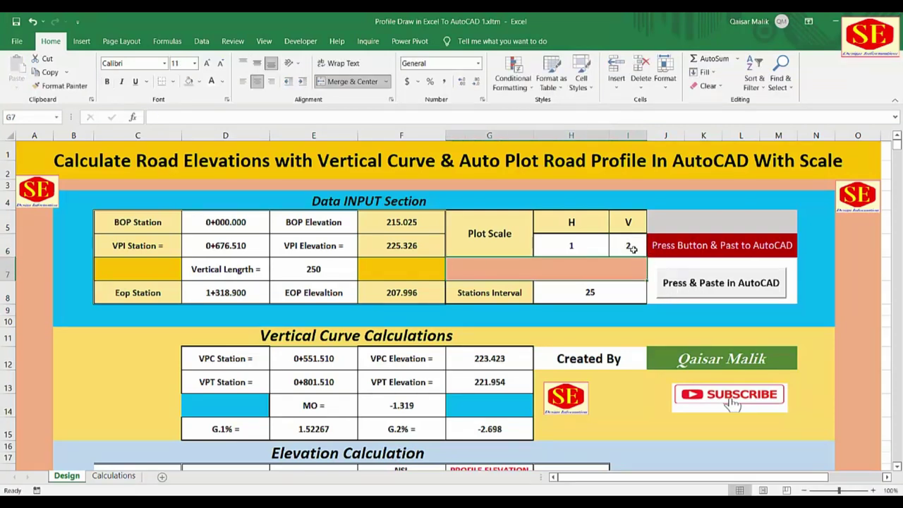
left_click(735, 289)
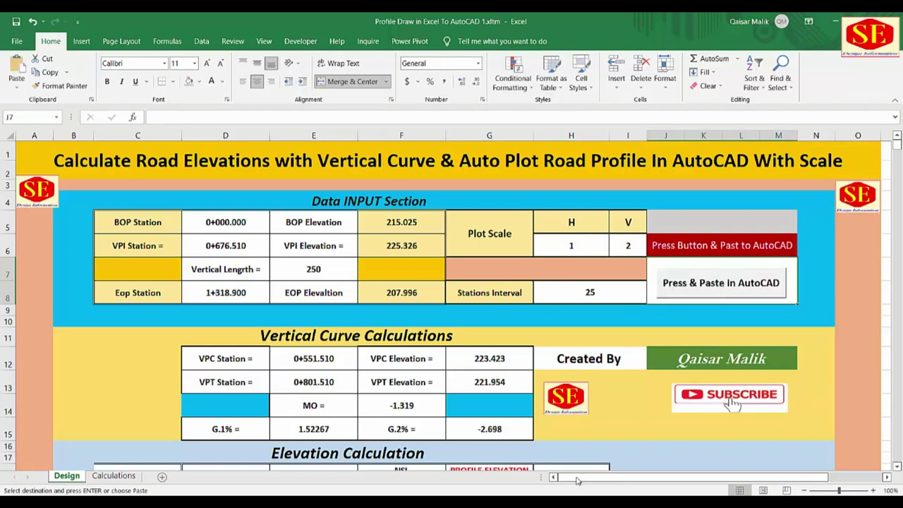
- Move the existing road profile to the lower left of the origin
scroll(285, 315, "down", 2)
type("m")
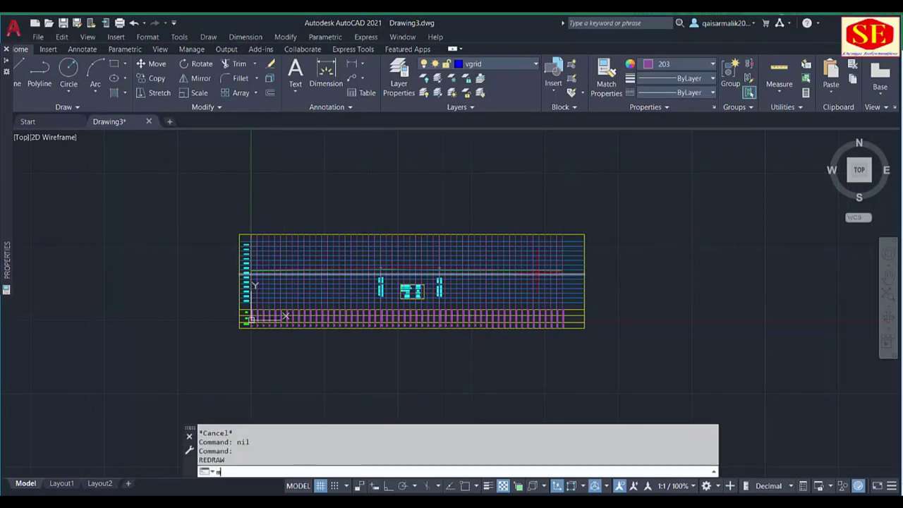
key("Return")
left_click(643, 189)
left_click(230, 359)
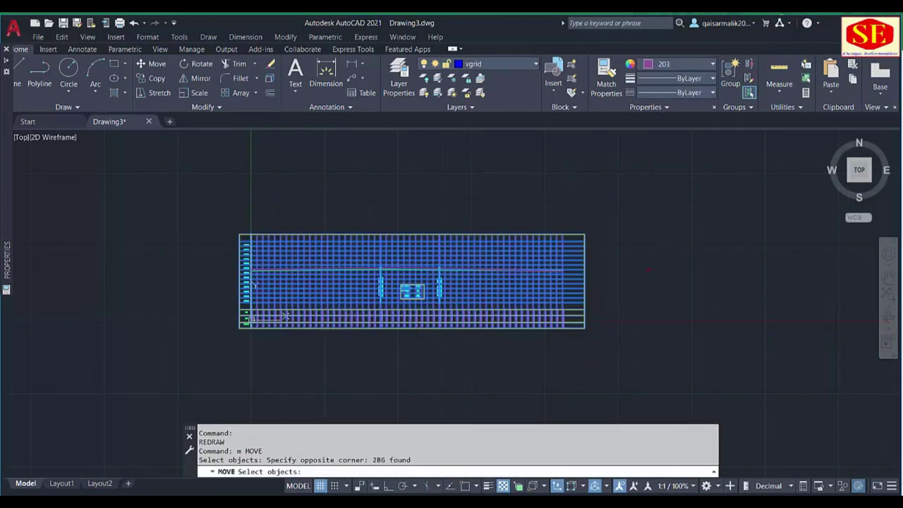
key("Return")
left_click(672, 258)
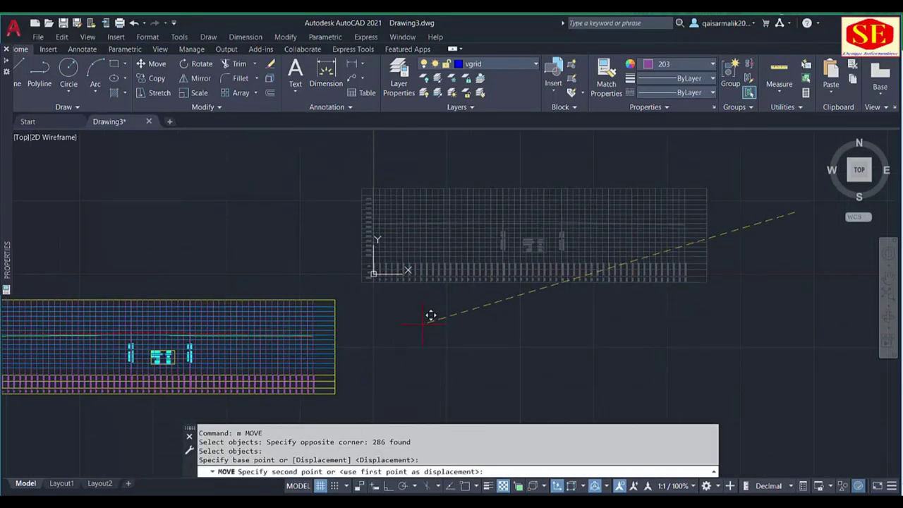
left_click(428, 319)
- Paste the scale-2 commands to draw the new profile, then return to Excel
scroll(487, 345, "down", 2)
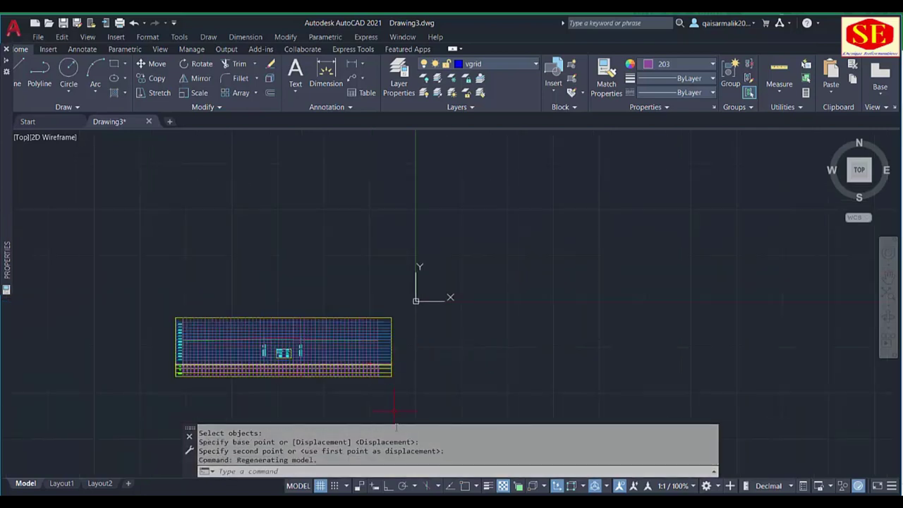
right_click(409, 471)
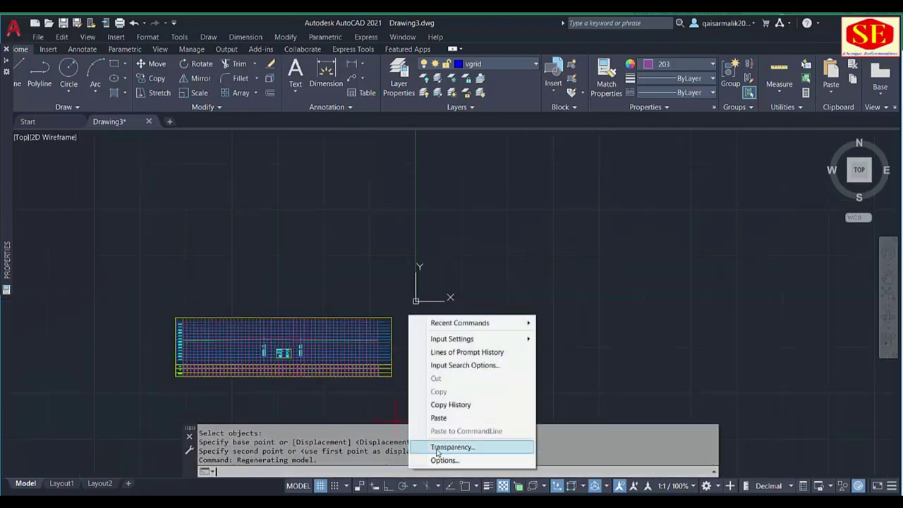
left_click(452, 416)
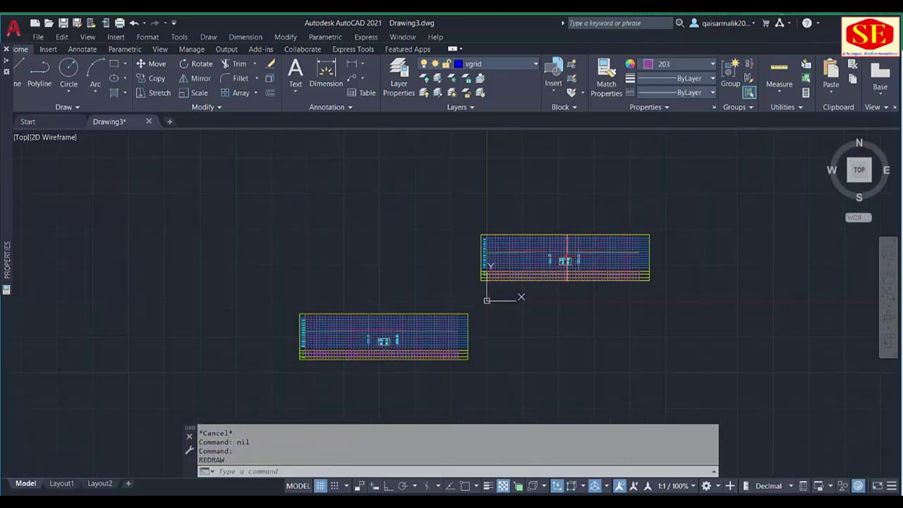
key("alt+Tab")
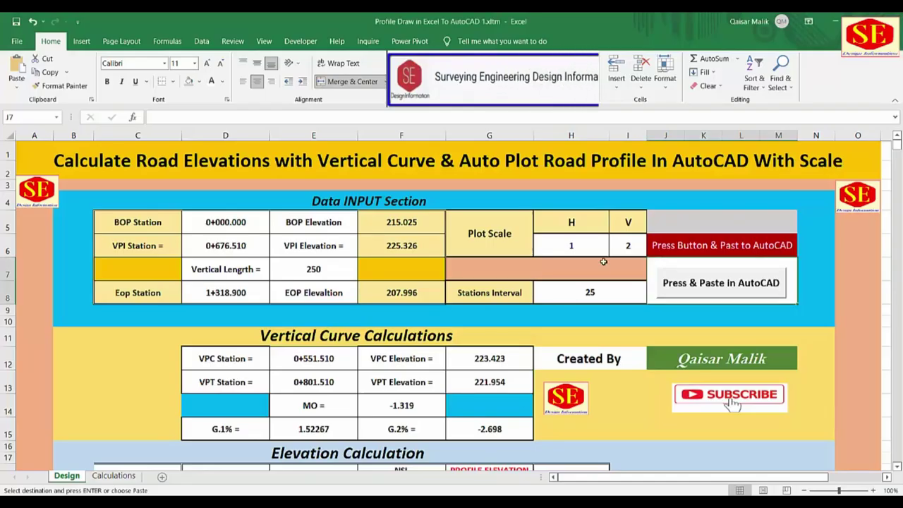
- Set the vertical plot scale to 3 and copy the regenerated commands over to AutoCAD
type("3")
key("Return")
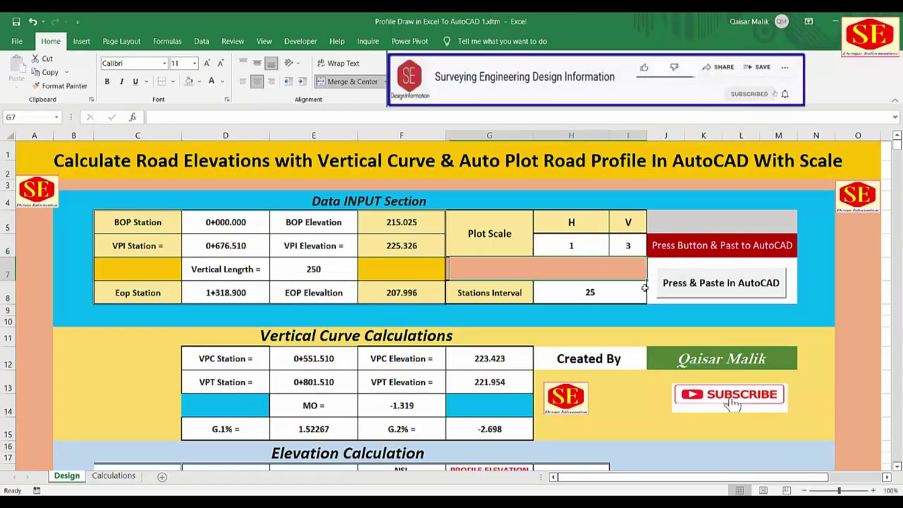
left_click(737, 296)
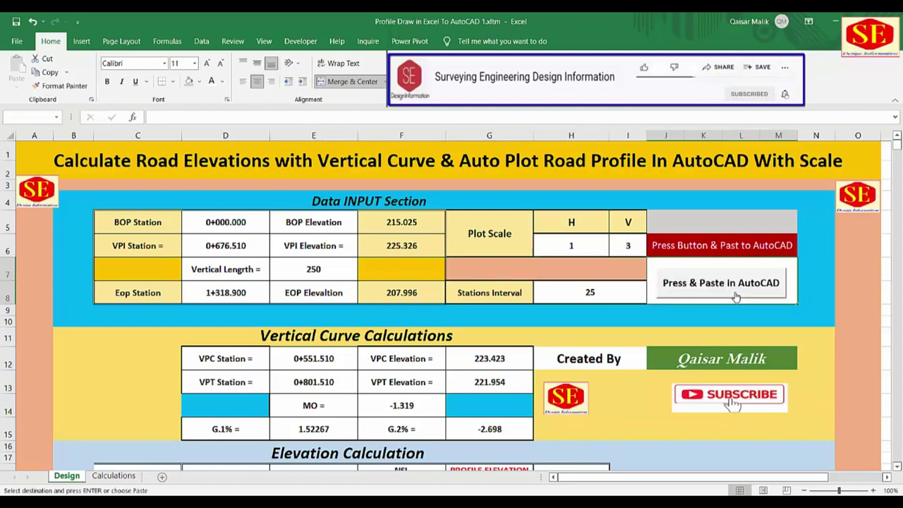
key("alt+Tab")
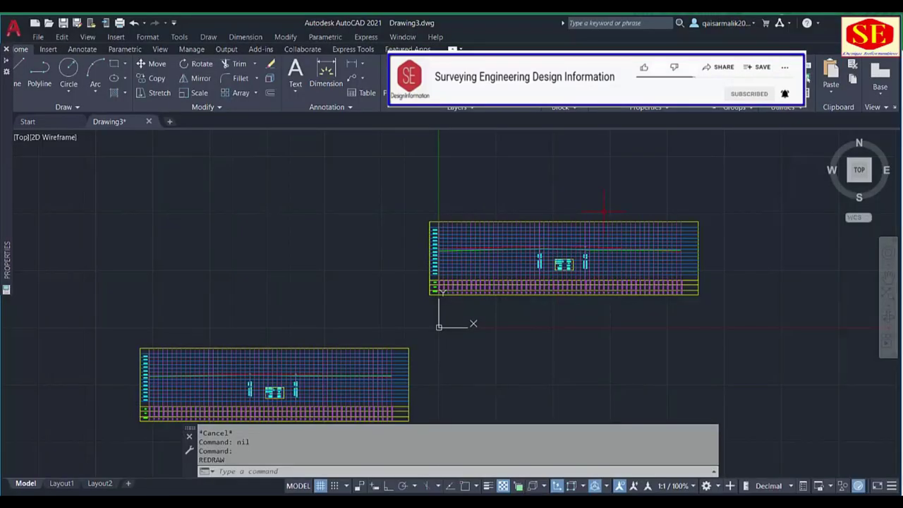
- Move the previous profile up above the first one on the left
type("m")
key("Return")
left_click(709, 179)
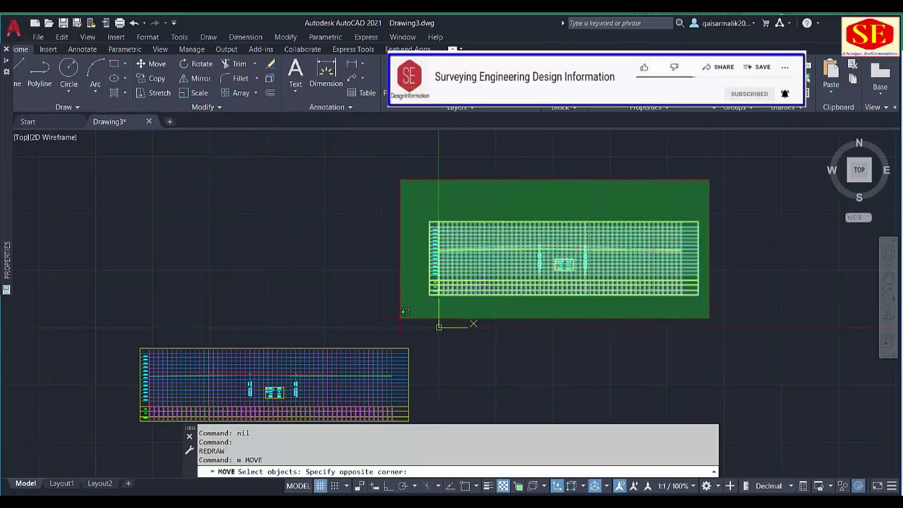
left_click(399, 328)
key("Return")
left_click(747, 274)
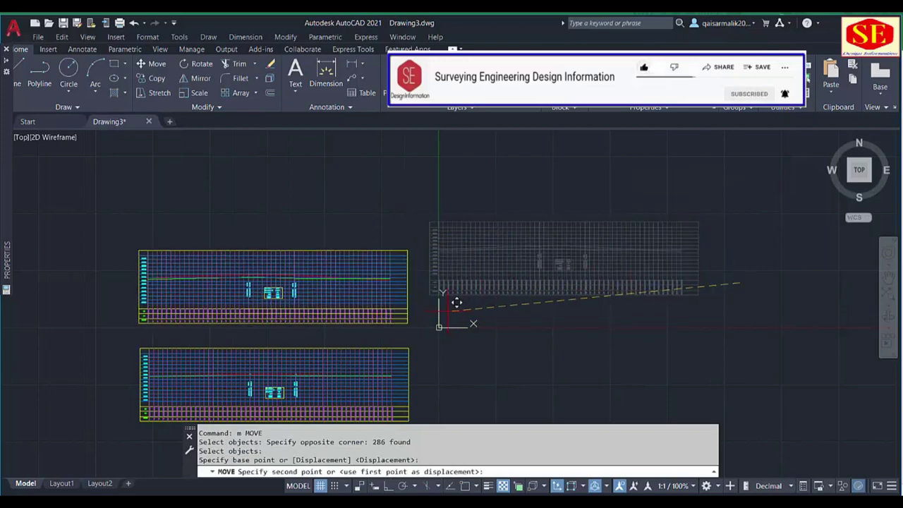
left_click(458, 302)
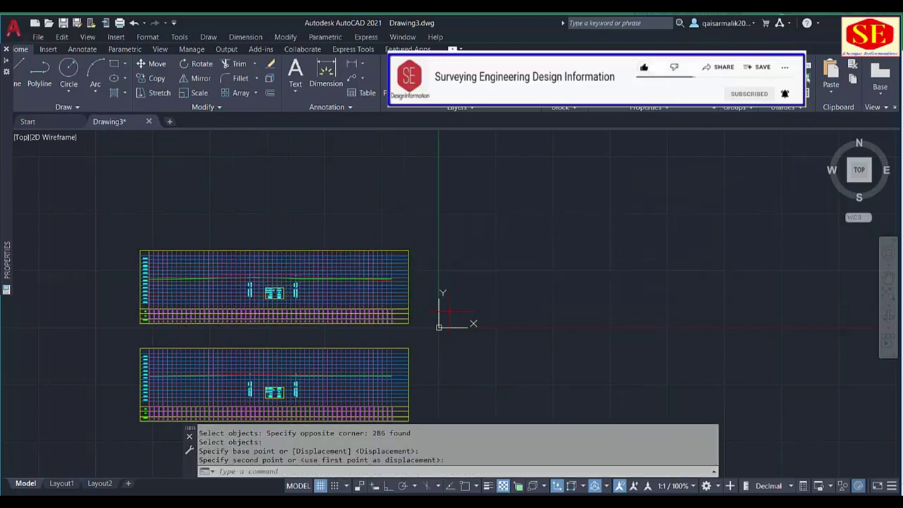
- Paste the scale-3 profile commands and move the new profile to the top of the stack
right_click(443, 469)
left_click(472, 418)
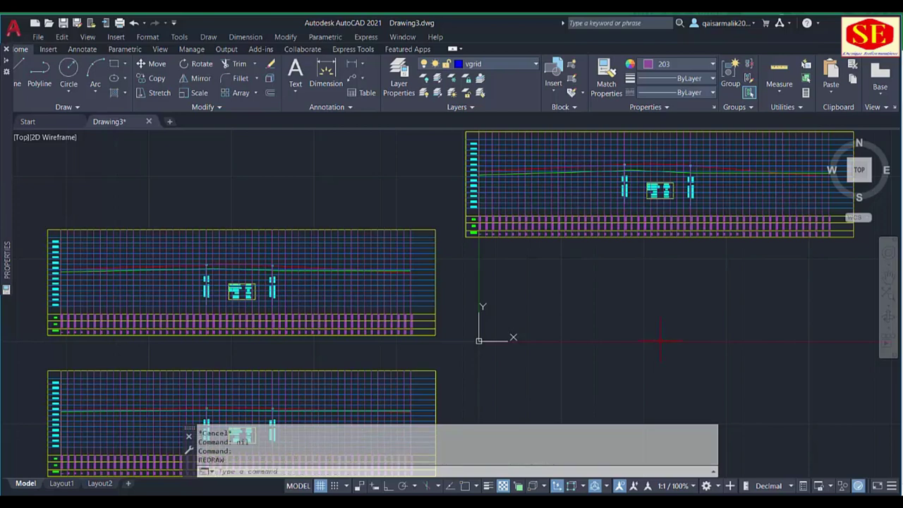
scroll(659, 341, "down", 2)
type("m")
key("Return")
left_click(792, 195)
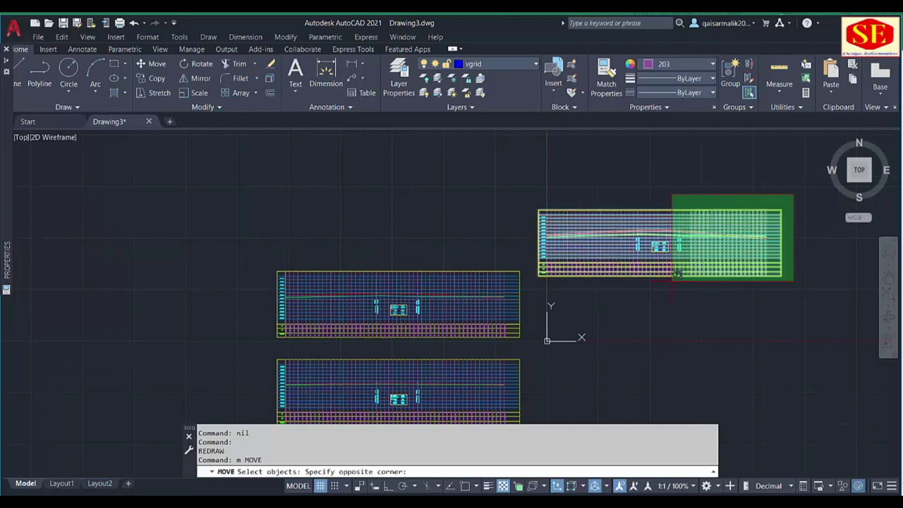
left_click(529, 278)
key("Return")
left_click(739, 299)
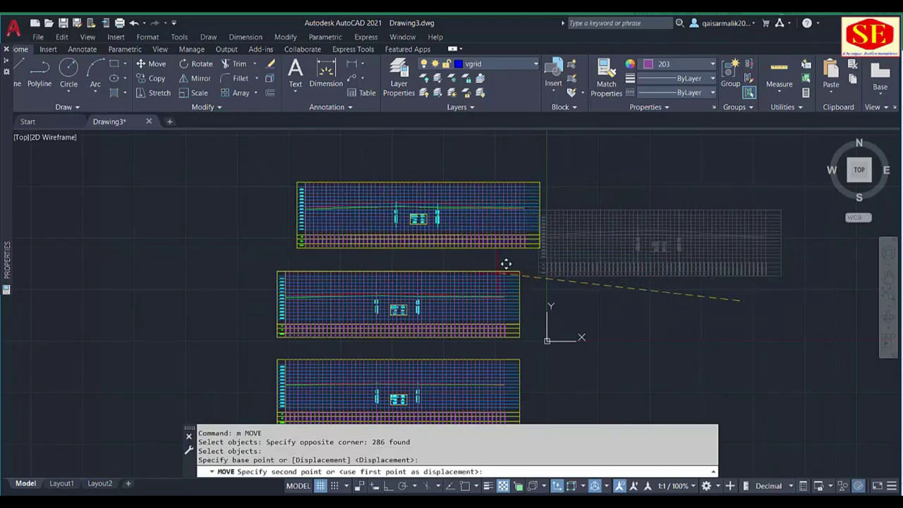
left_click(491, 264)
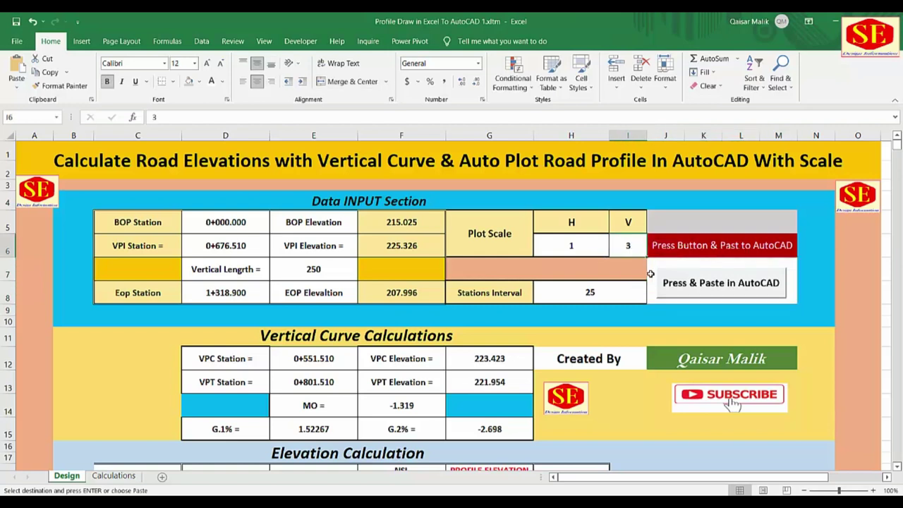
- Set the vertical plot scale to 5 and paste the regenerated commands into AutoCAD
type("5")
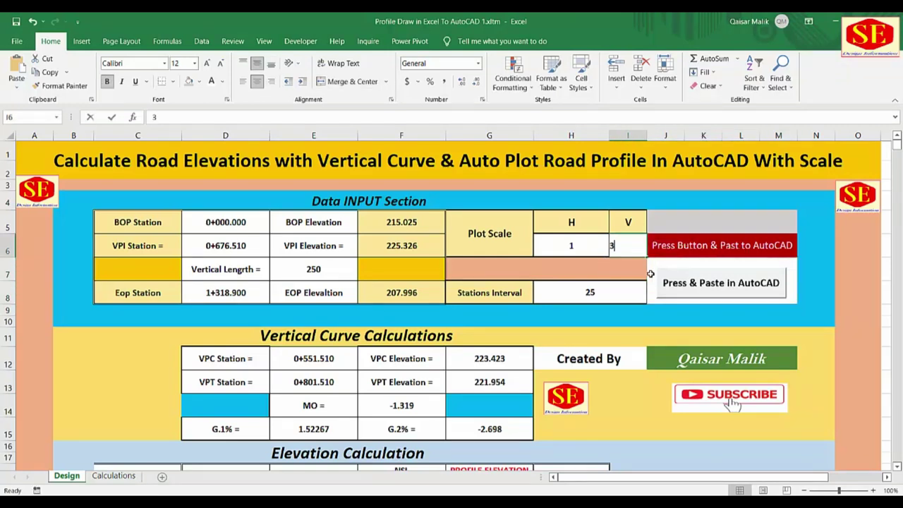
key("Return")
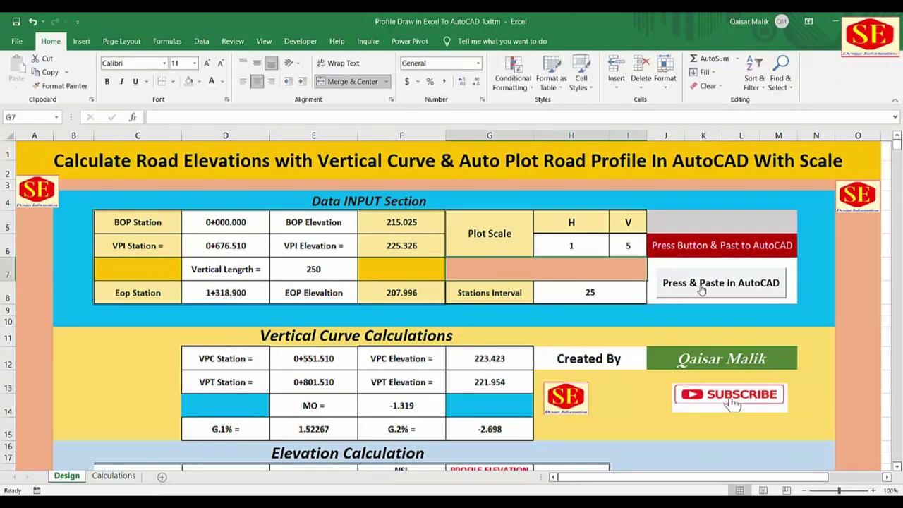
left_click(693, 285)
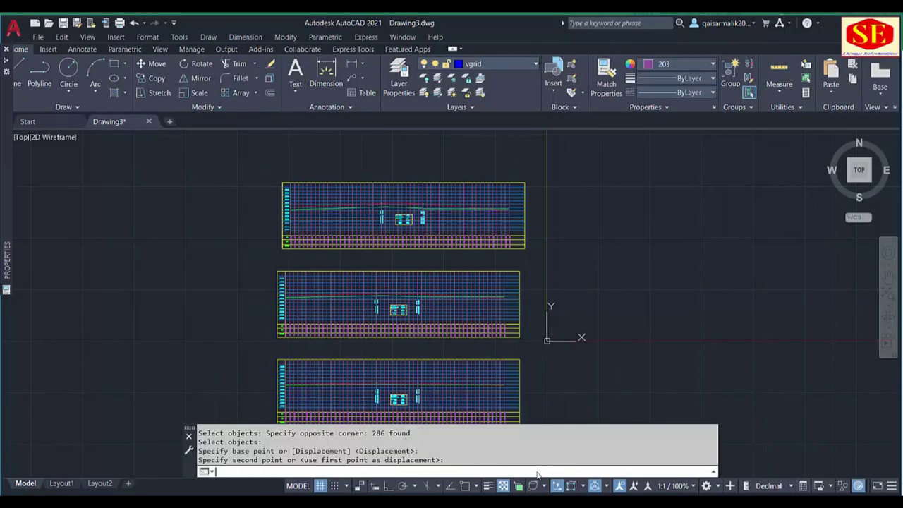
right_click(537, 474)
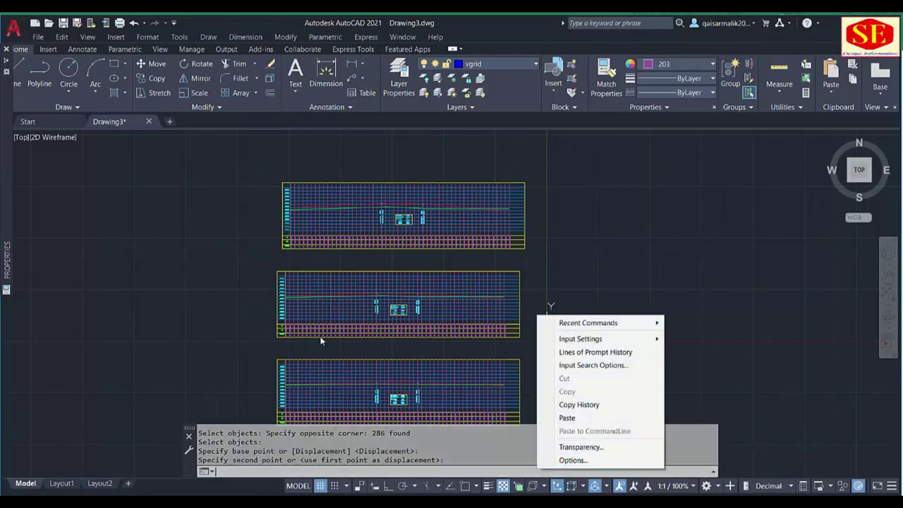
key("Escape")
scroll(191, 220, "down", 2)
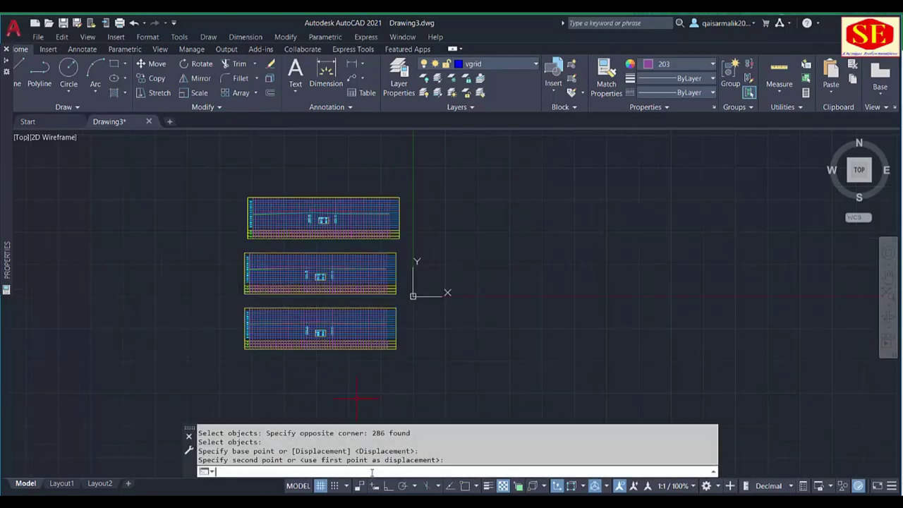
right_click(370, 470)
left_click(399, 414)
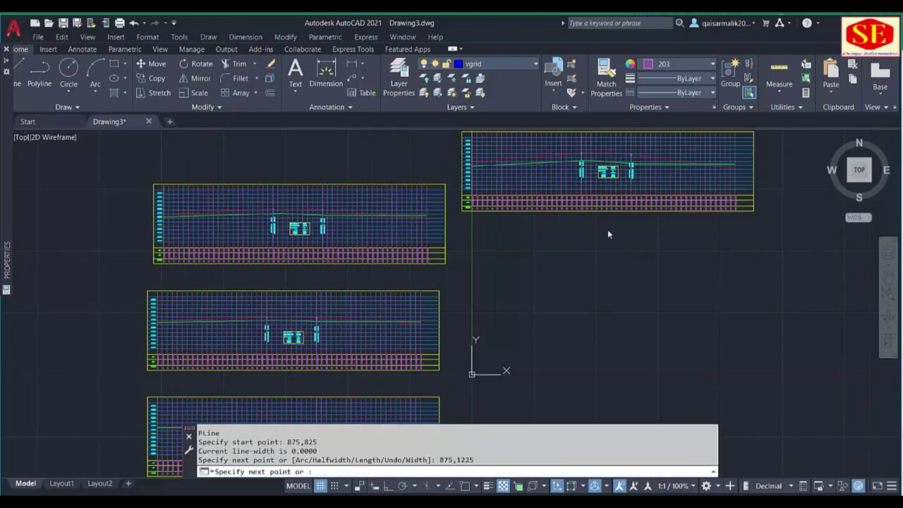
- Move the scale-5 profile onto the top of the left stack
left_click(621, 245)
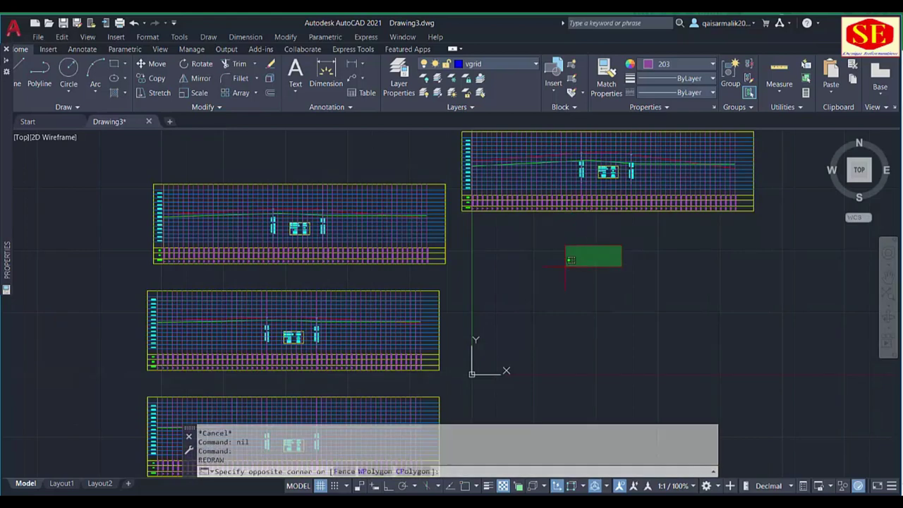
left_click_drag(566, 264, 573, 334)
type("m")
key("space")
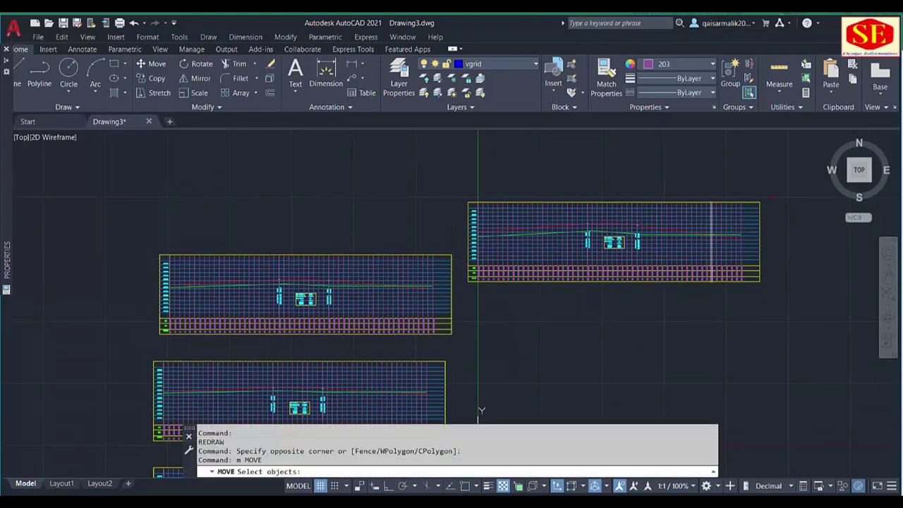
left_click(480, 410)
left_click(463, 298)
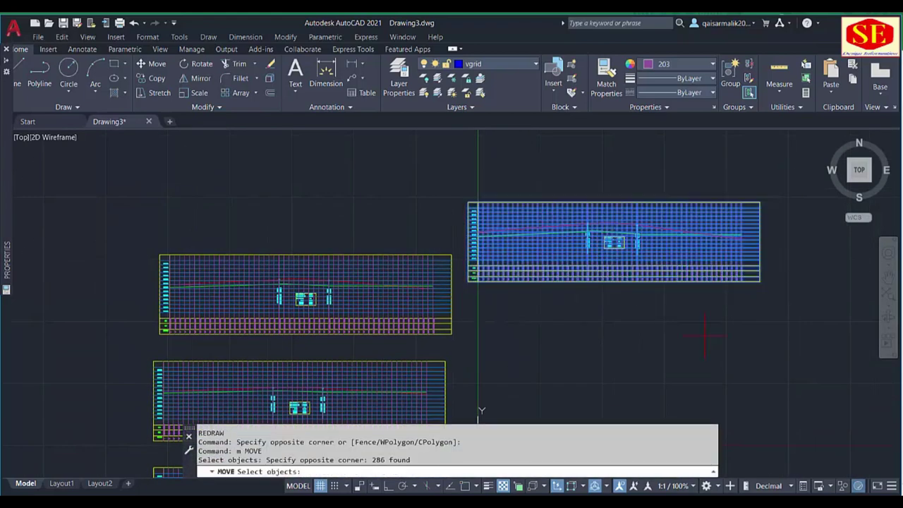
key("Return")
left_click(704, 335)
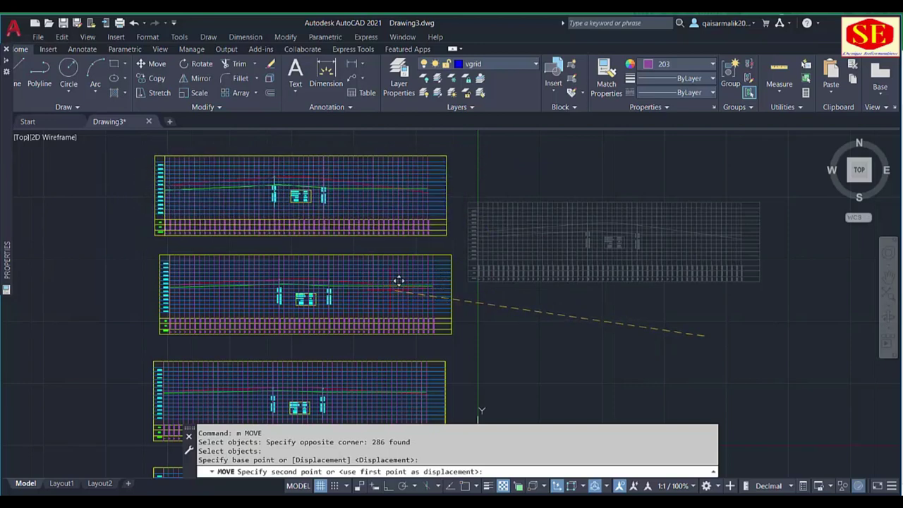
left_click(406, 282)
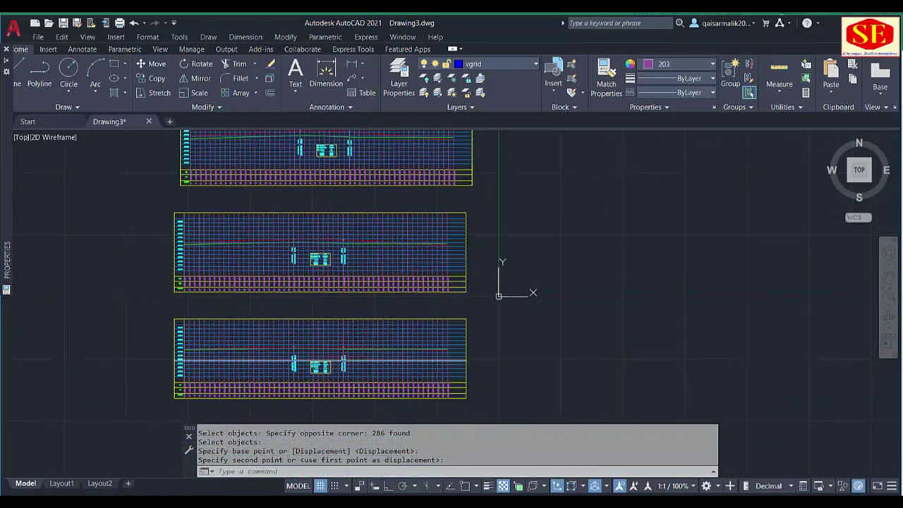
- Zoom in and out to check the stacked profiles
scroll(271, 329, "up", 5)
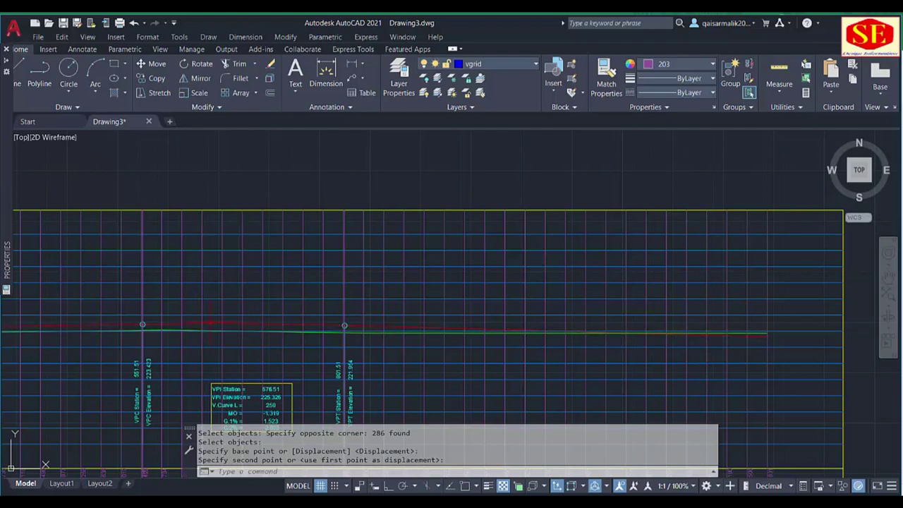
scroll(202, 324, "down", 5)
scroll(354, 311, "up", 3)
scroll(354, 311, "up", 2)
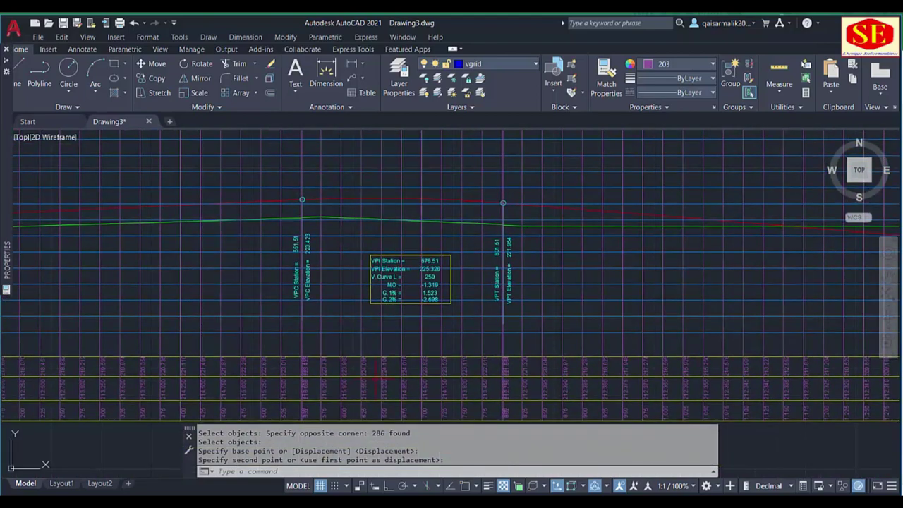
scroll(388, 268, "down", 5)
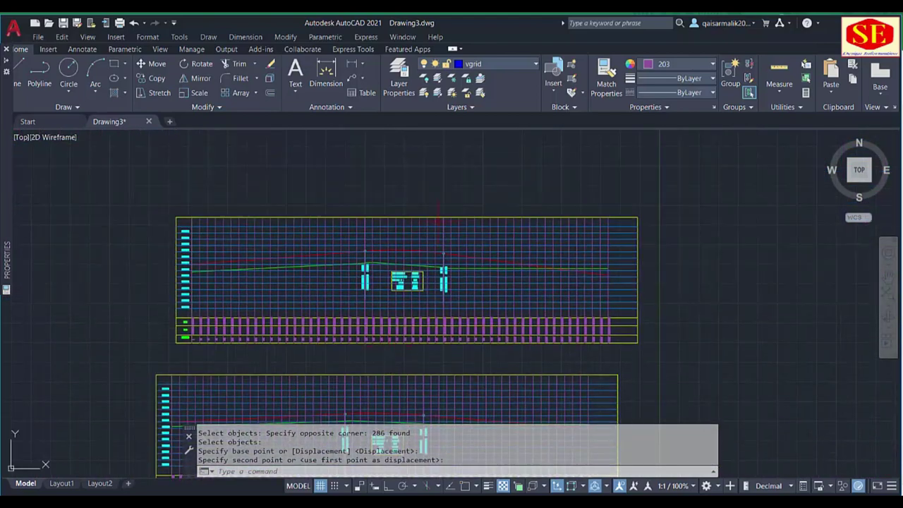
scroll(423, 296, "up", 3)
scroll(446, 272, "down", 3)
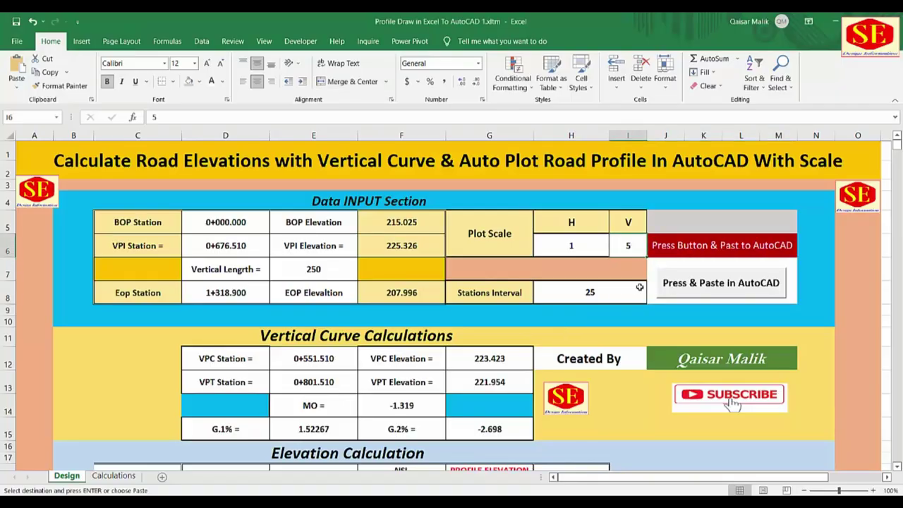
- Set the vertical plot scale to 10 and paste the regenerated commands into AutoCAD
type("10")
key("Return")
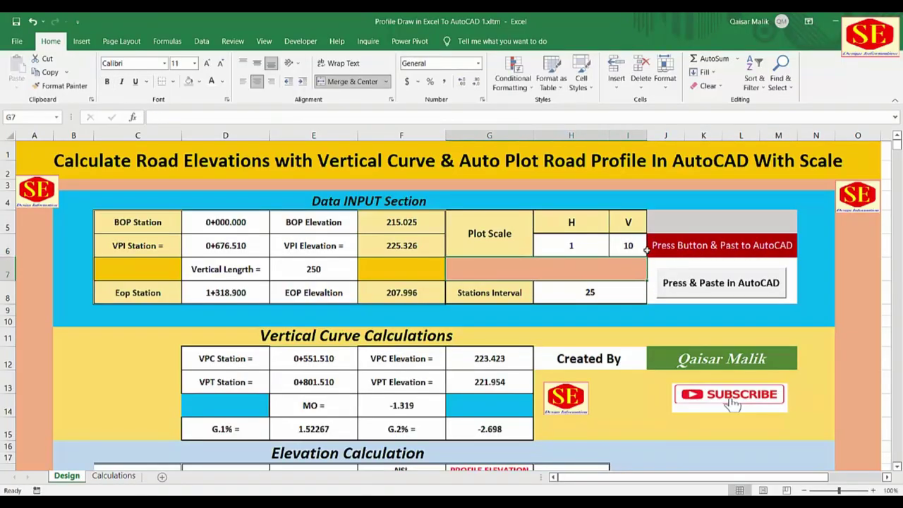
left_click(699, 288)
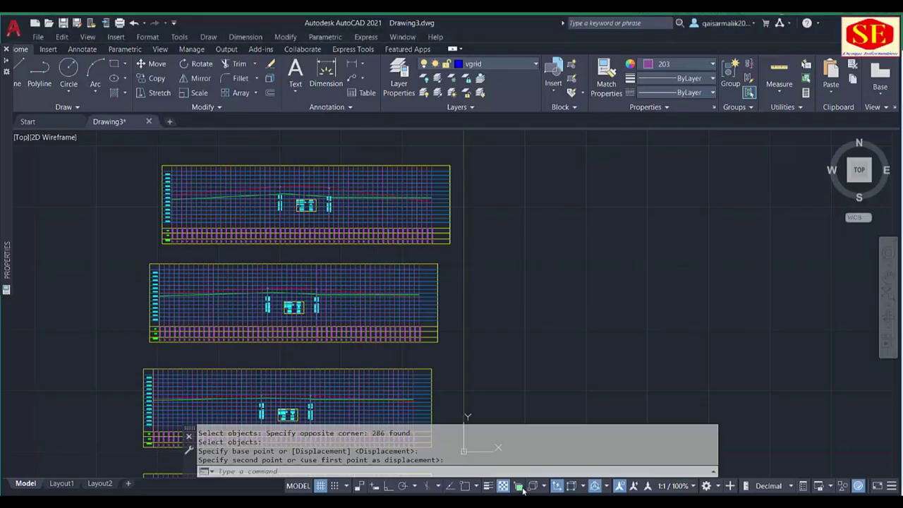
right_click(456, 473)
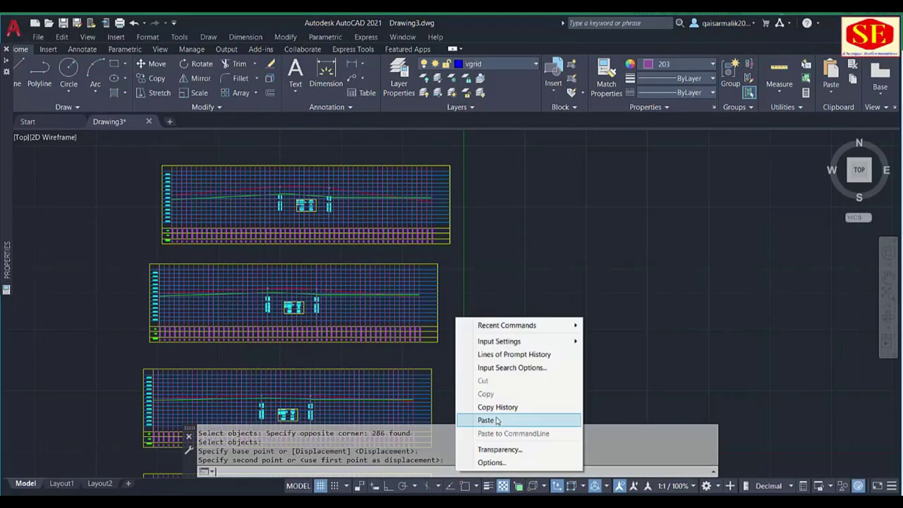
left_click(496, 420)
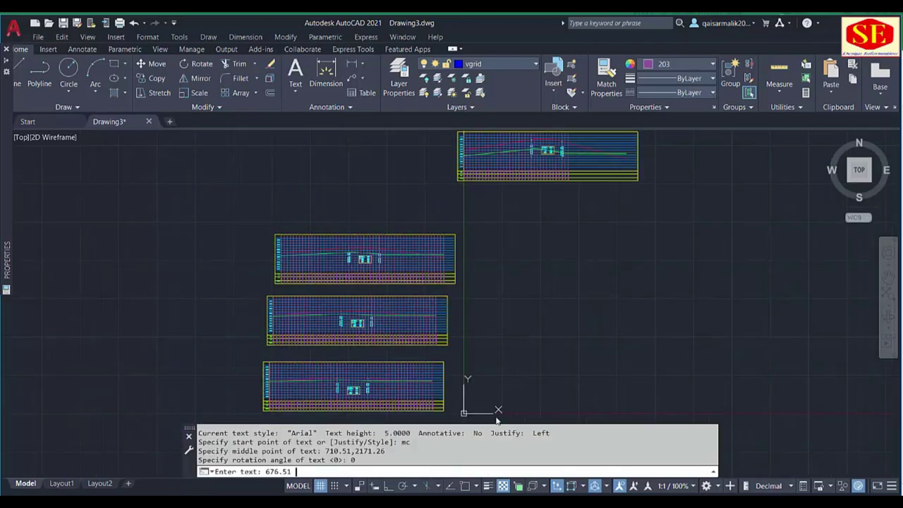
- Start moving the scale-10 profile, window-selecting it and picking its base point
left_click(551, 215)
scroll(547, 270, "up", 4)
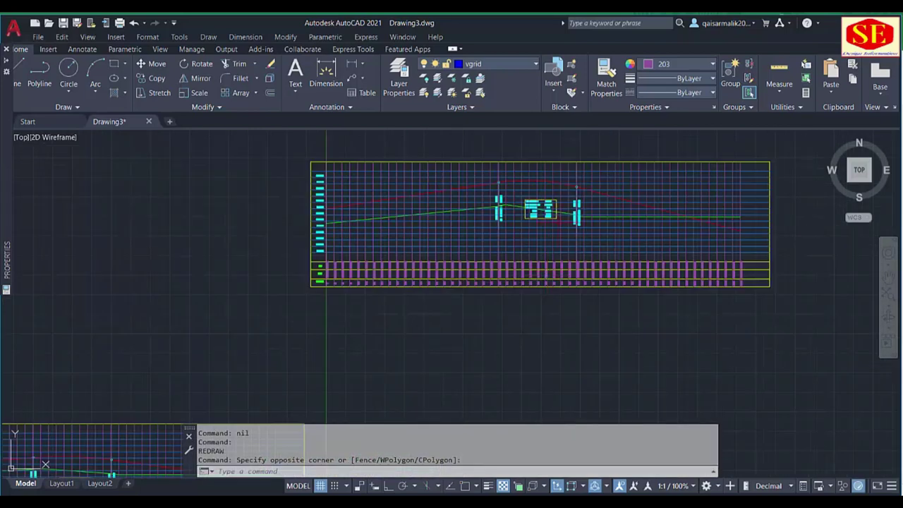
type("m")
key("Return")
scroll(549, 210, "down", 2)
left_click(712, 155)
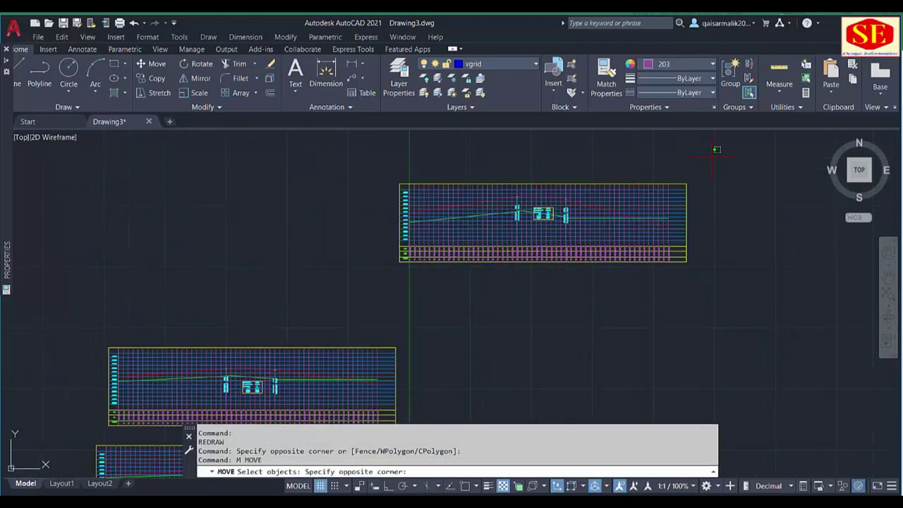
left_click(353, 310)
left_click(709, 289)
scroll(619, 289, "down", 2)
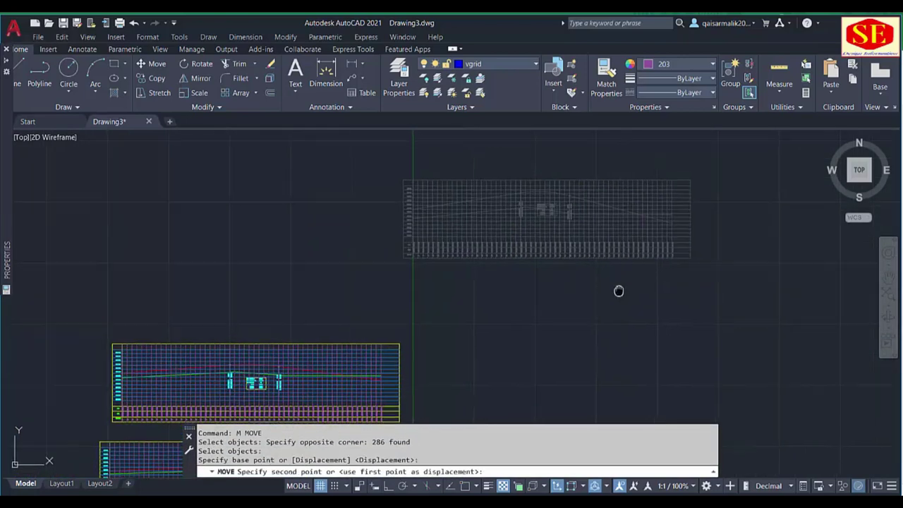
scroll(513, 262, "up", 2)
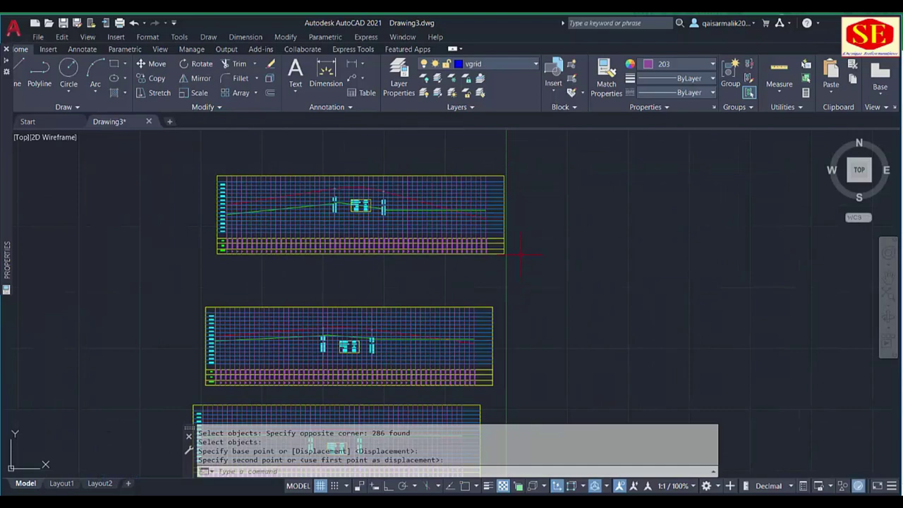
scroll(377, 194, "up", 4)
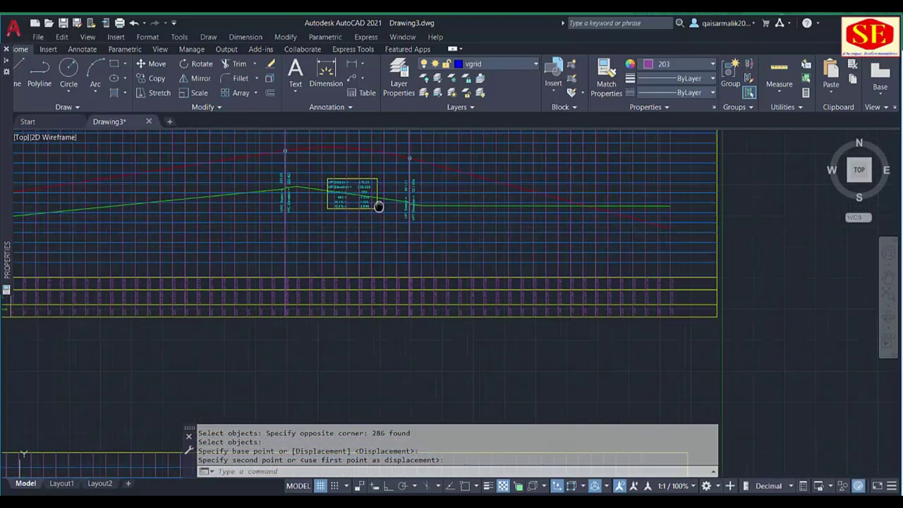
scroll(379, 206, "down", 3)
scroll(352, 212, "up", 3)
scroll(353, 212, "up", 2)
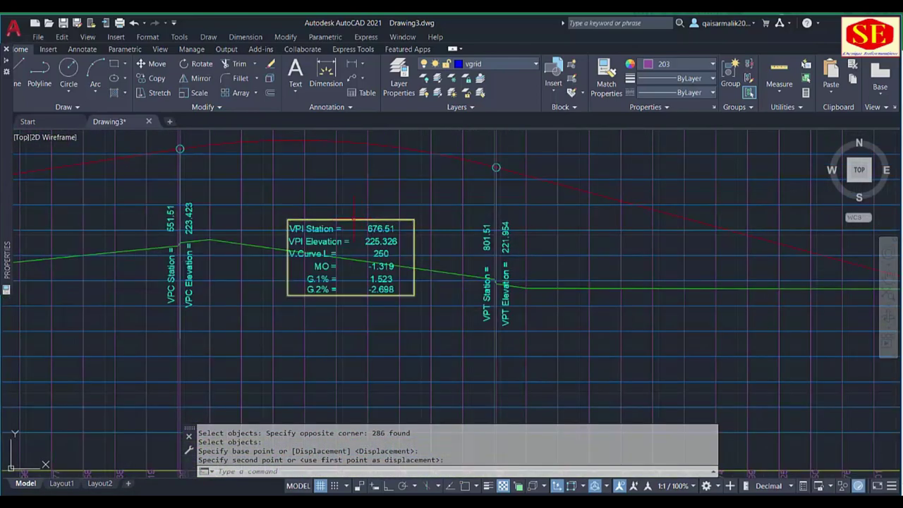
scroll(353, 213, "down", 3)
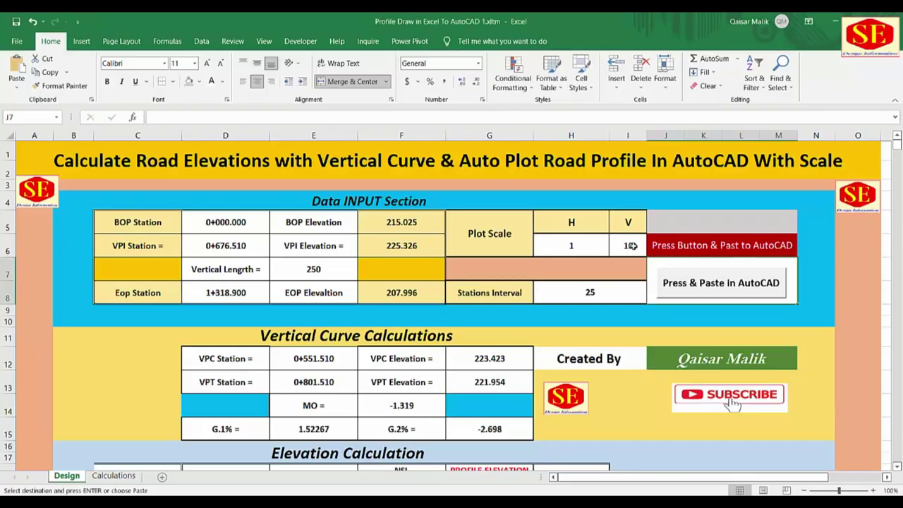
- Set the Excel plot scale to horizontal 2 and vertical 10
left_click(627, 246)
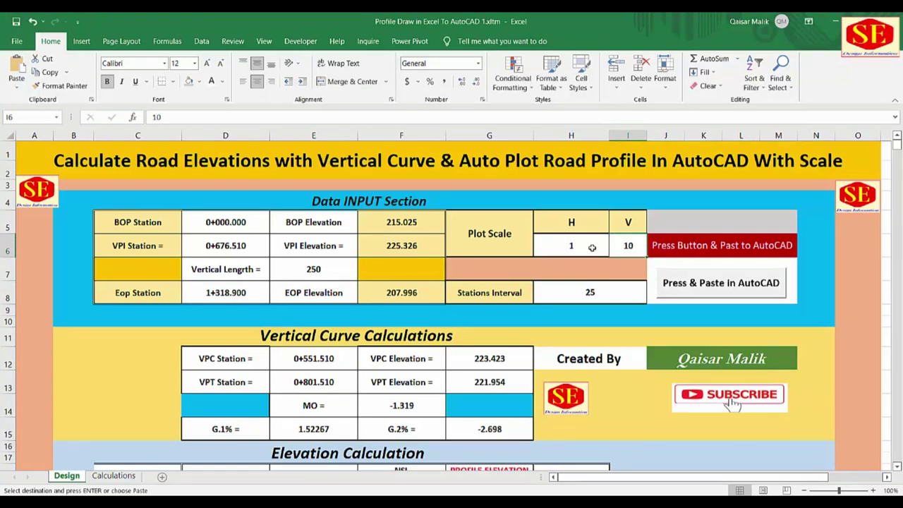
key("BackSpace")
key("Return")
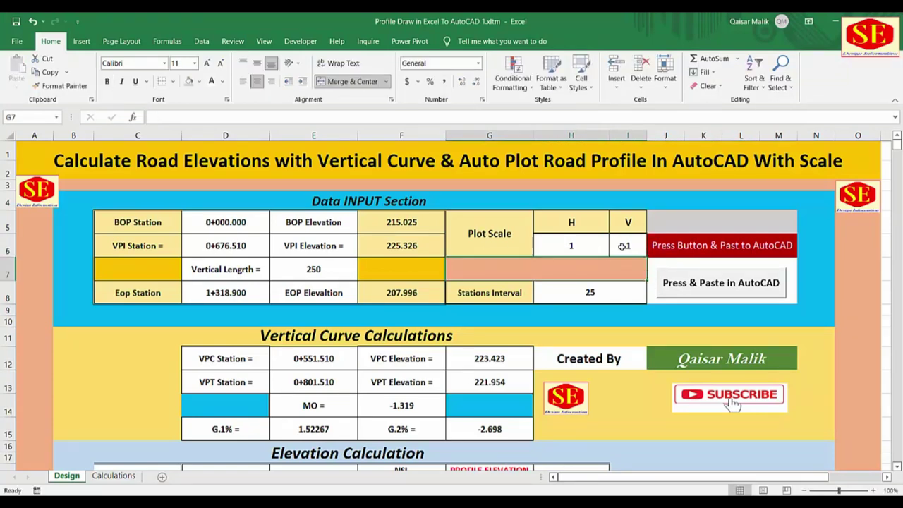
left_click(577, 241)
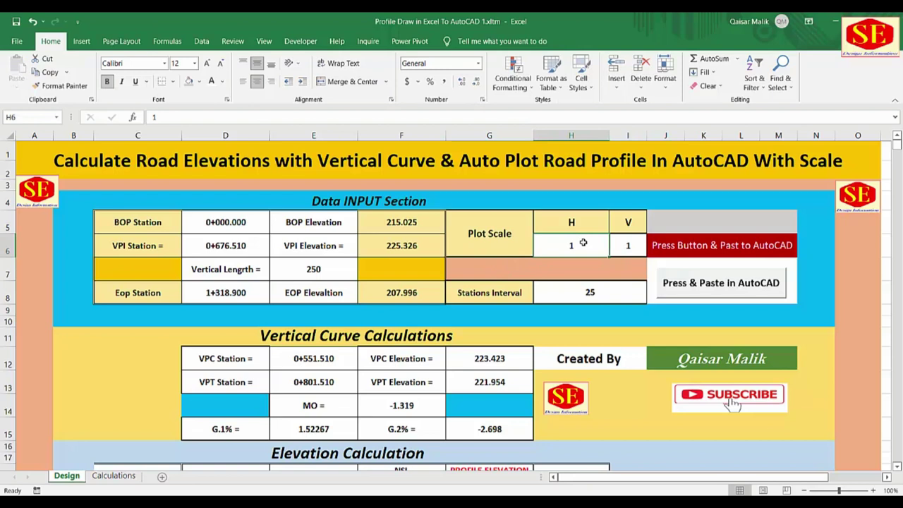
type("2")
double_click(632, 248)
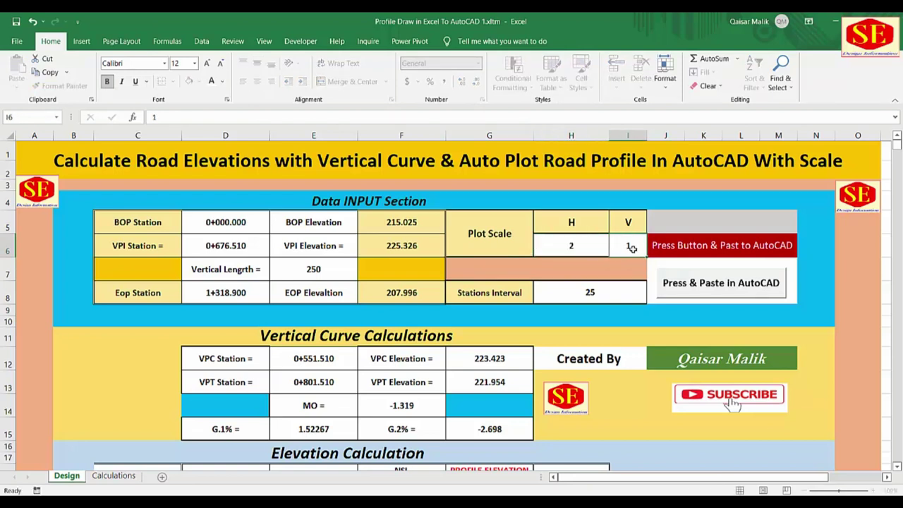
type("0")
key("Return")
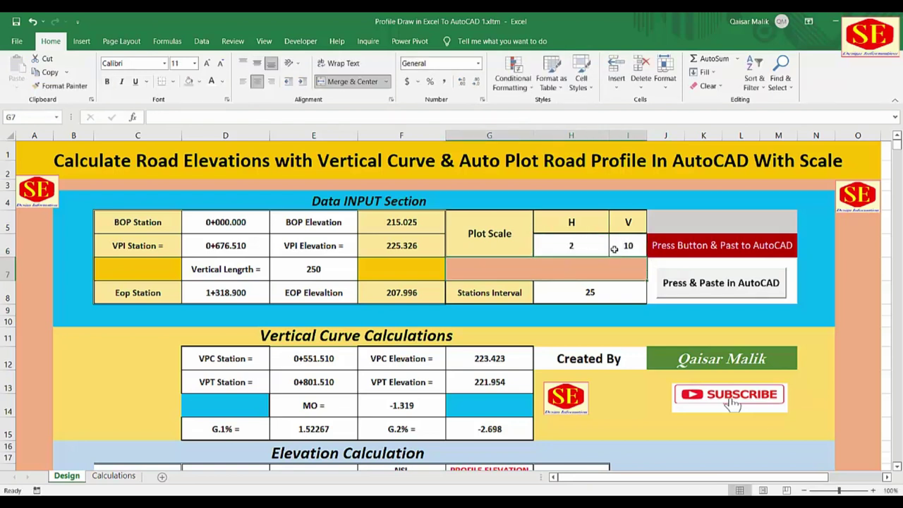
- Paste the regenerated drawing commands into AutoCAD and bring the new profile into view
left_click(695, 290)
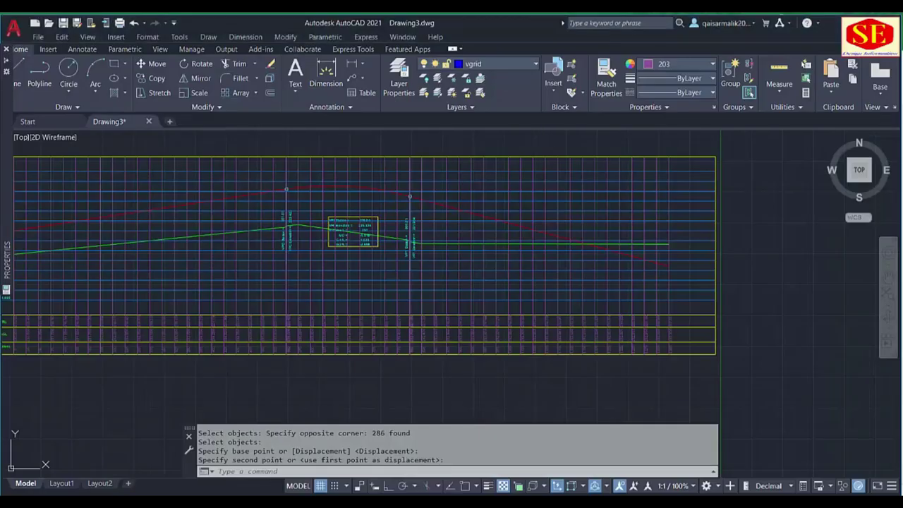
scroll(325, 260, "down", 3)
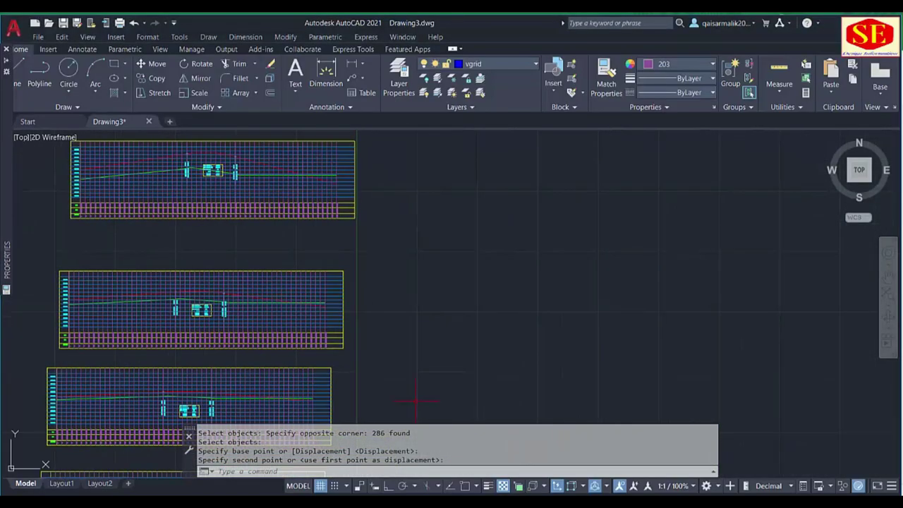
right_click(436, 471)
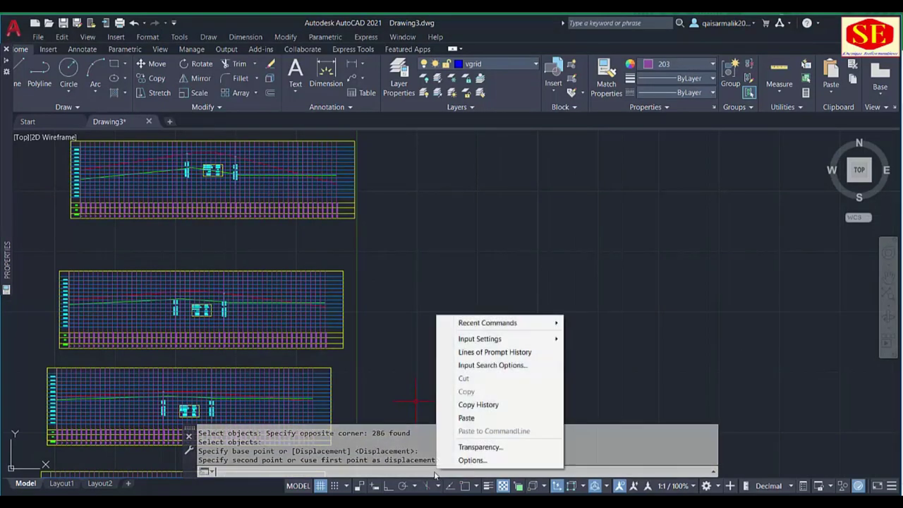
left_click(467, 418)
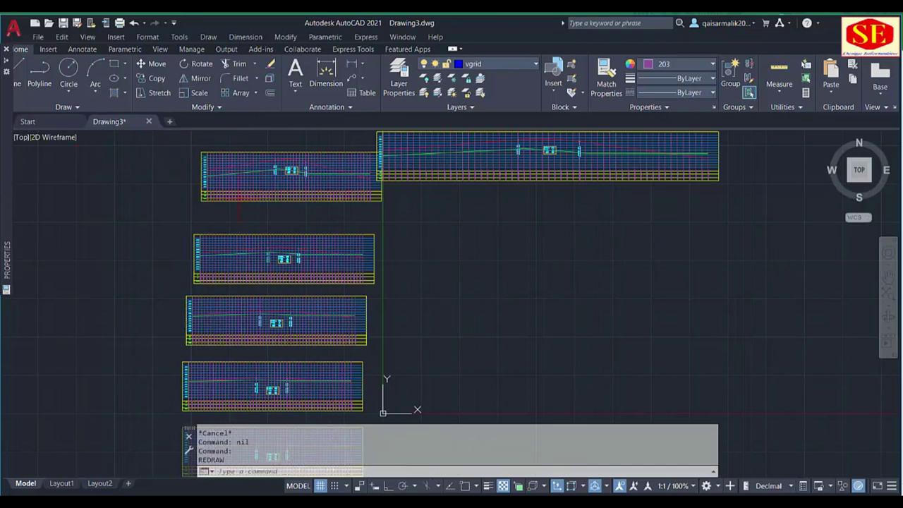
left_click_drag(256, 249, 256, 330)
scroll(753, 241, "up", 2)
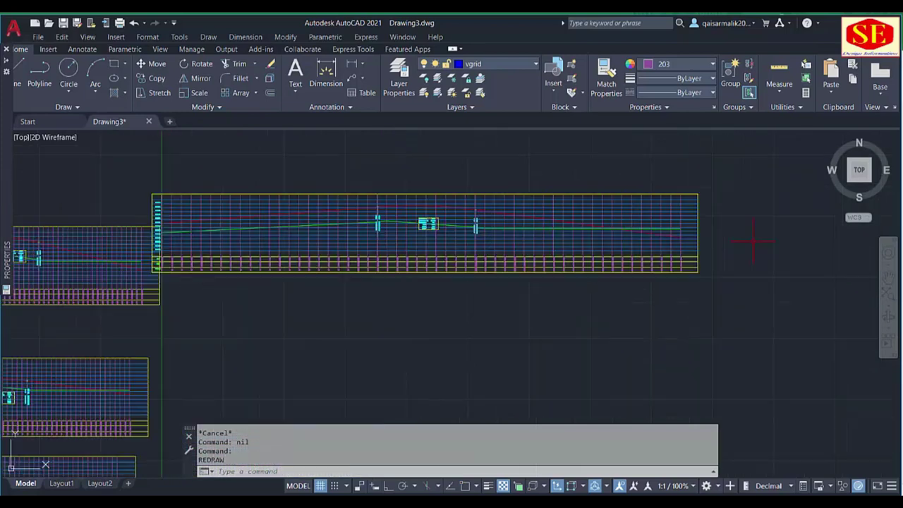
scroll(653, 223, "up", 2)
left_click_drag(419, 268, 518, 268)
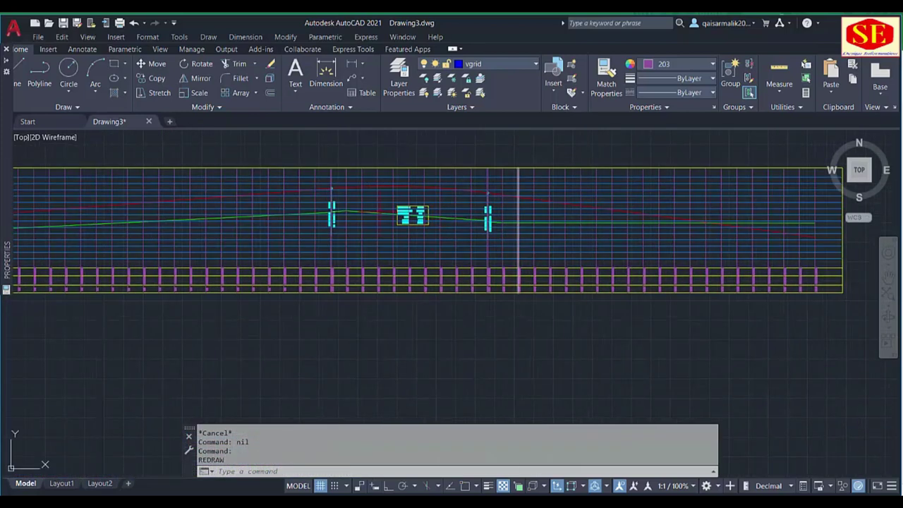
scroll(377, 278, "up", 2)
scroll(333, 278, "up", 1)
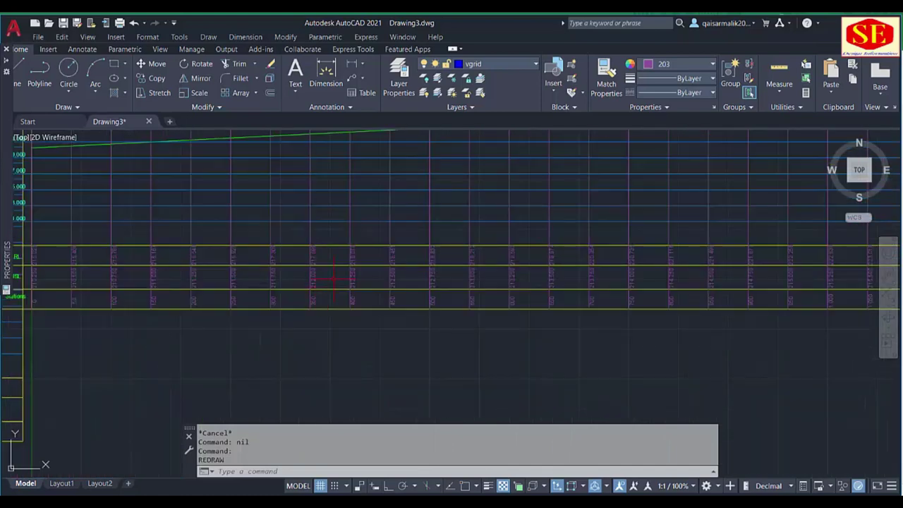
scroll(339, 282, "down", 2)
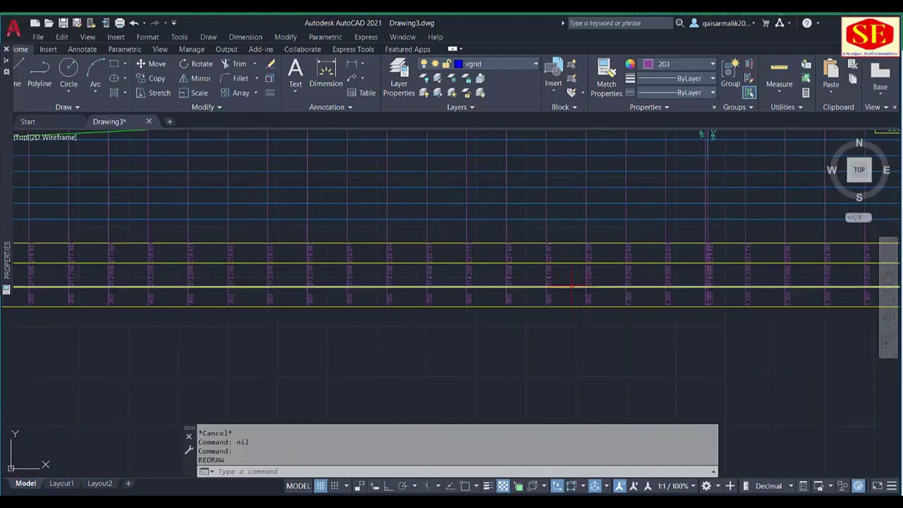
mouse_move(387, 288)
left_mouse_down()
mouse_move(694, 269)
mouse_move(416, 298)
left_mouse_up()
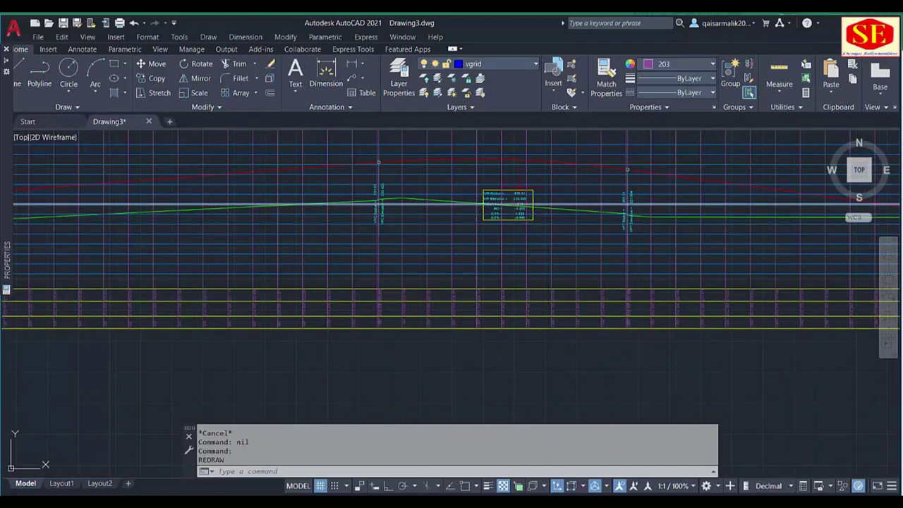
scroll(501, 206, "down", 5)
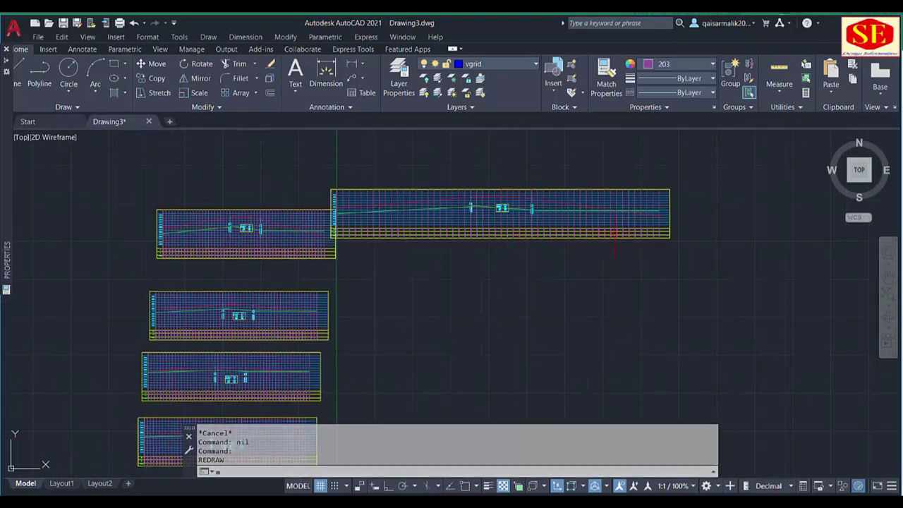
- MOVE the top-right profile sheet into the right column, then pan to see all sheets
type("m")
key("Return")
left_click(702, 167)
left_click(384, 259)
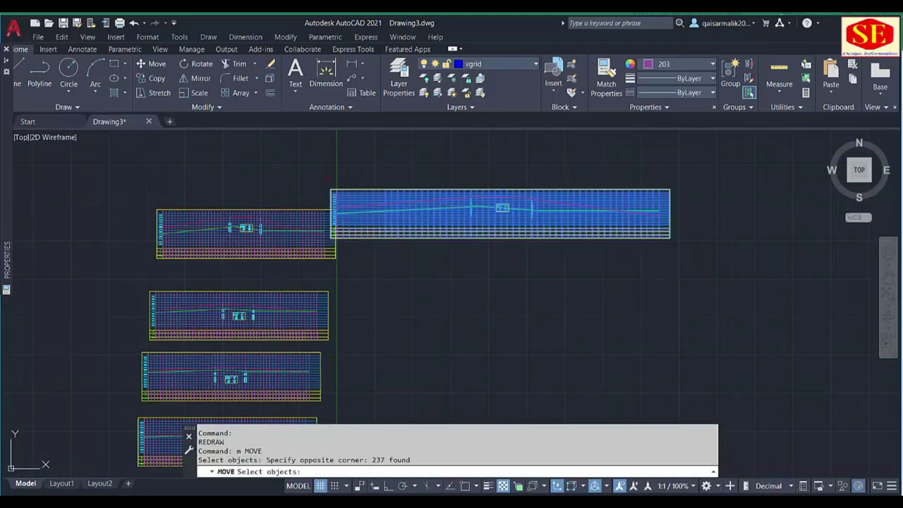
left_click(328, 180)
left_click(460, 277)
key("Return")
left_click(594, 275)
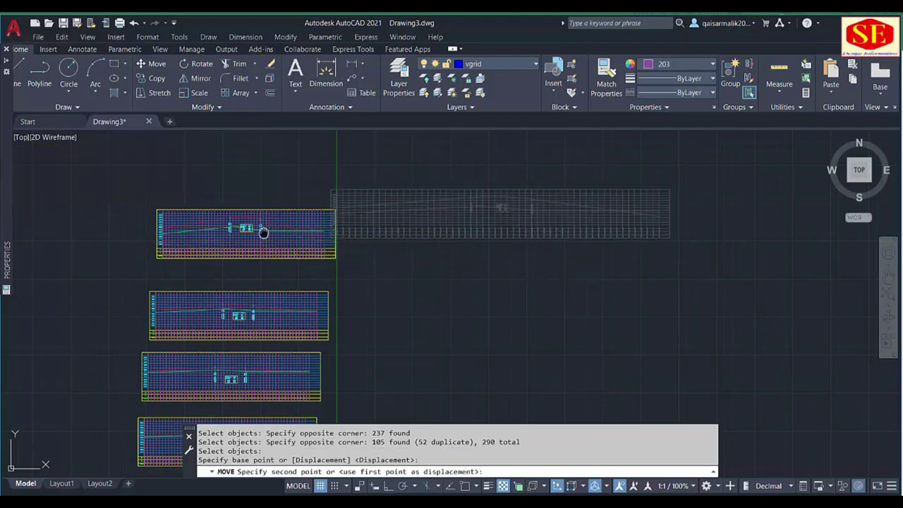
scroll(262, 232, "down", 2)
left_click(460, 288)
left_click_drag(434, 235, 423, 159)
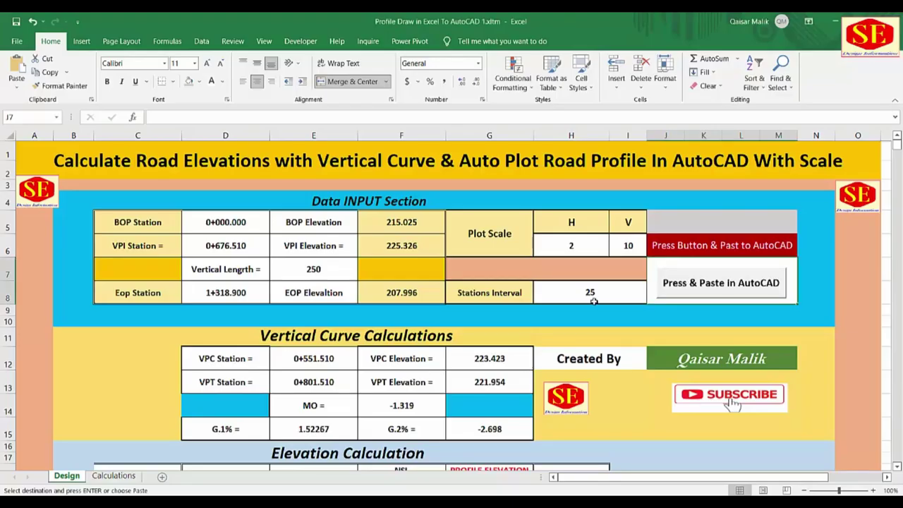
- Change the horizontal plot scale in H6 to 3
left_click(581, 245)
type("3")
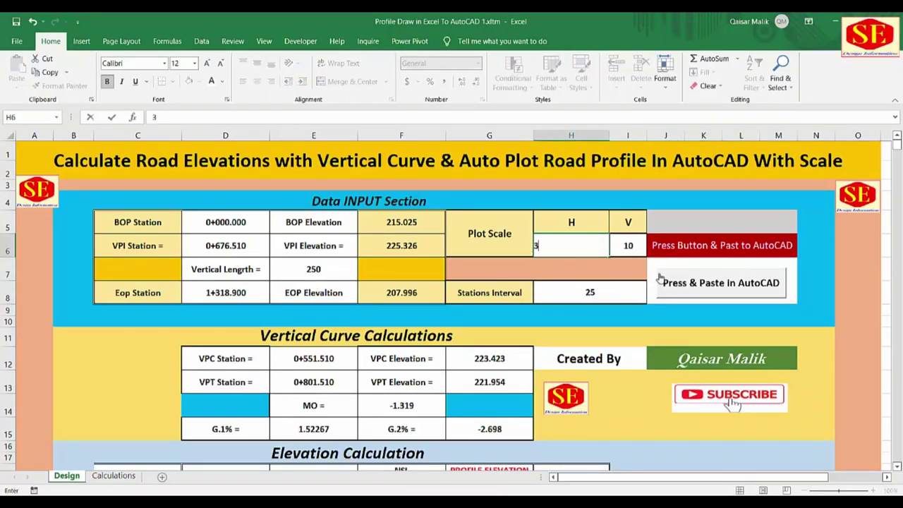
key("Return")
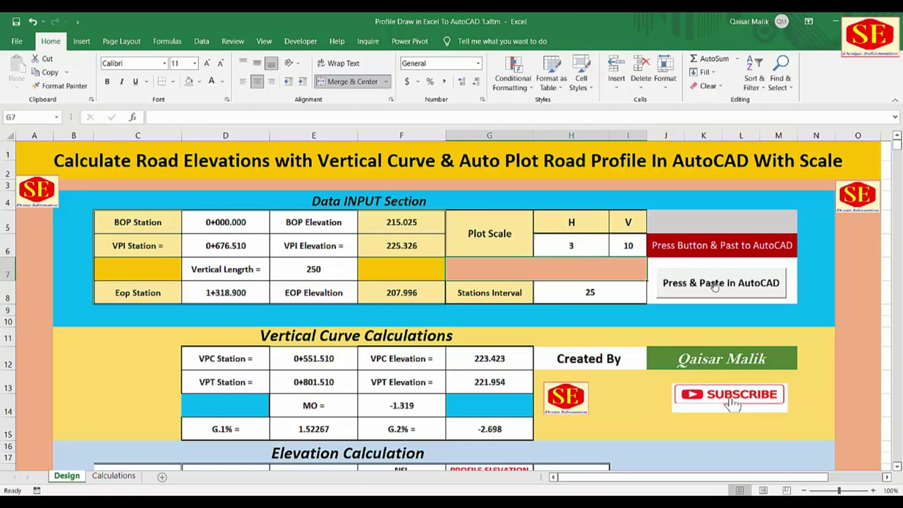
- Paste and run the regenerated commands in AutoCAD, cancelling the leftover polyline prompt
left_click(714, 284)
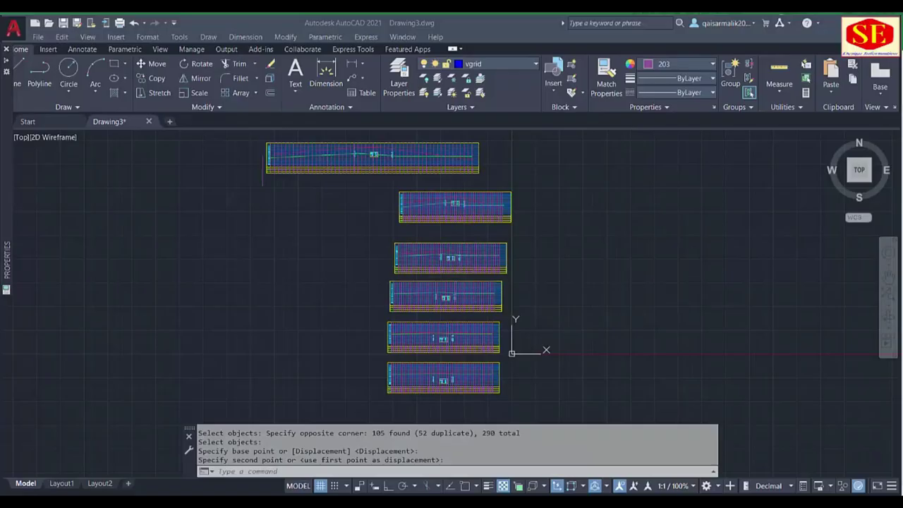
right_click(412, 471)
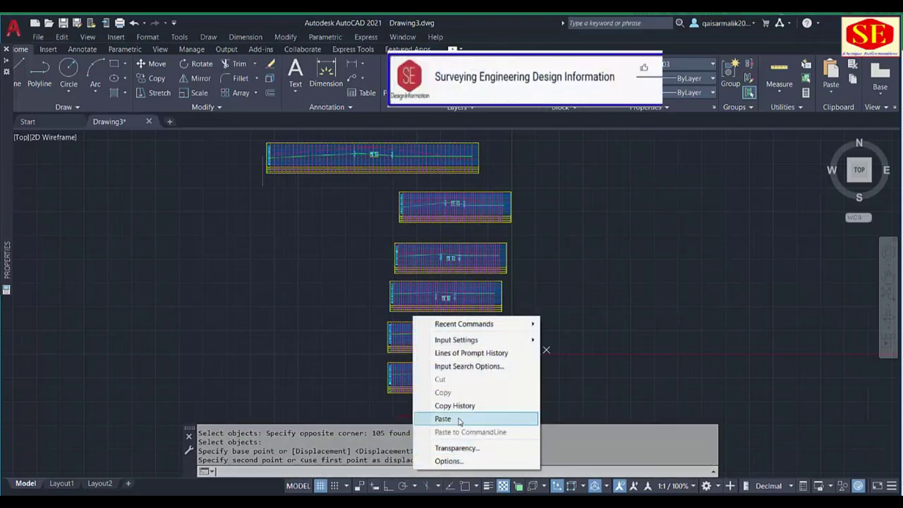
left_click(444, 417)
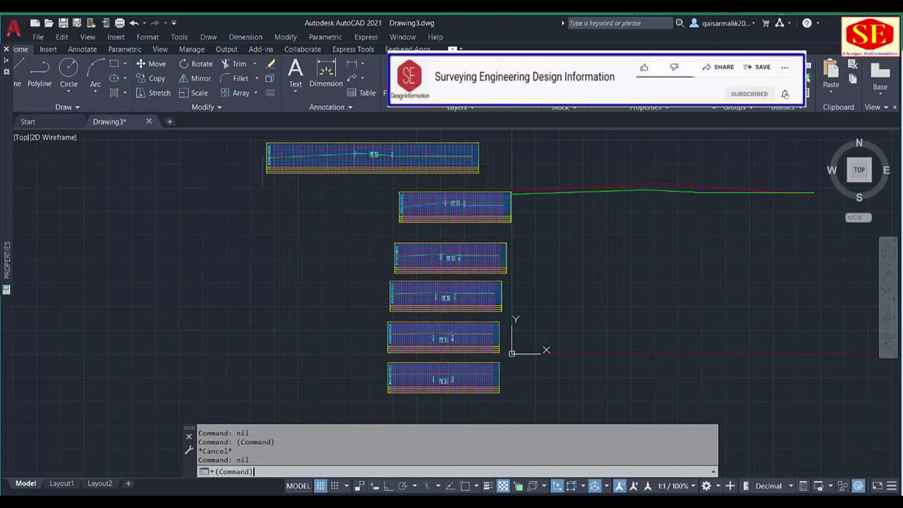
key("Return")
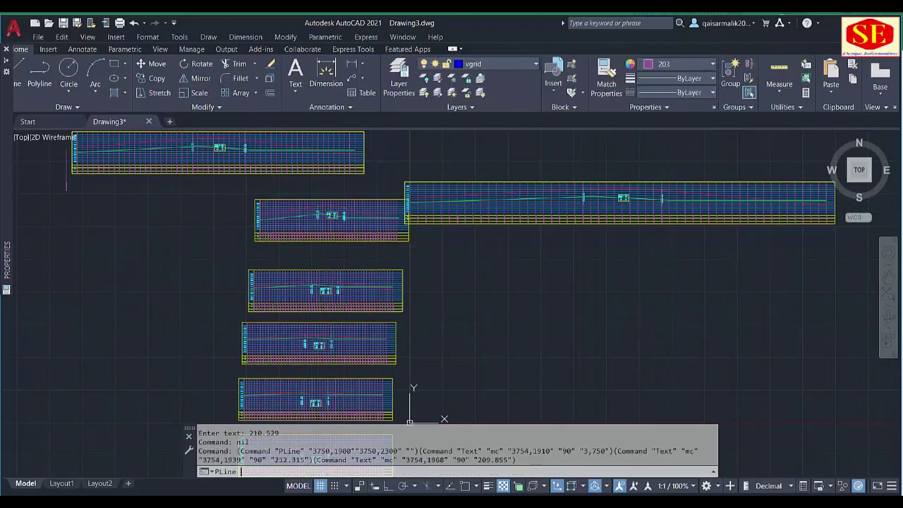
key("Escape")
key("Escape")
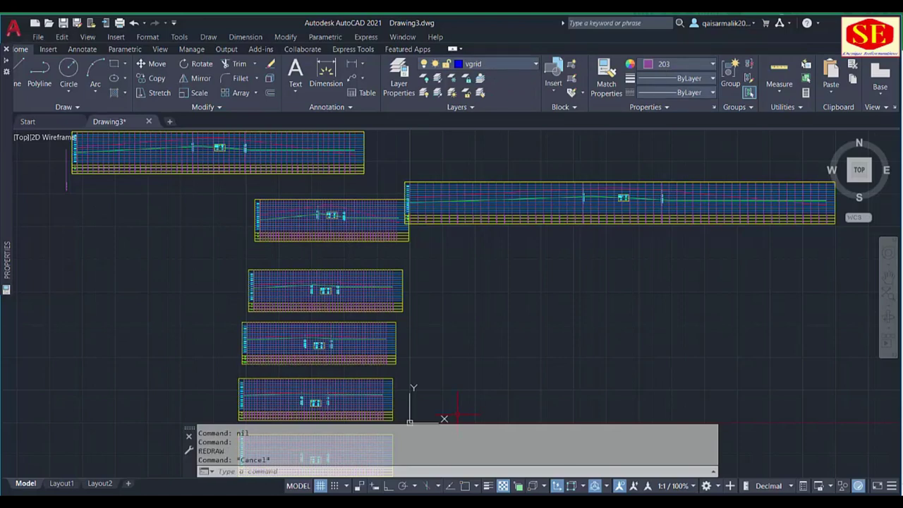
key("alt+Tab")
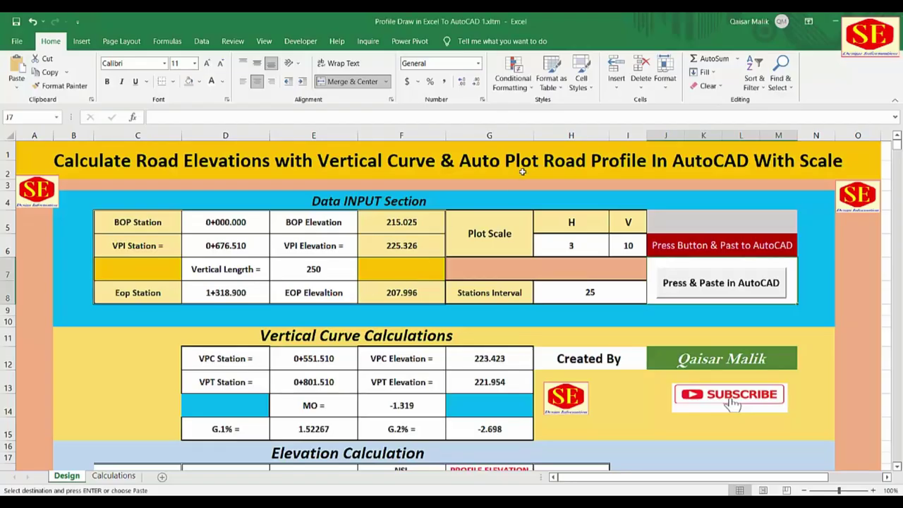
- Delete all Data INPUT values, including plot scale and stations interval
scroll(484, 320, "down", 3)
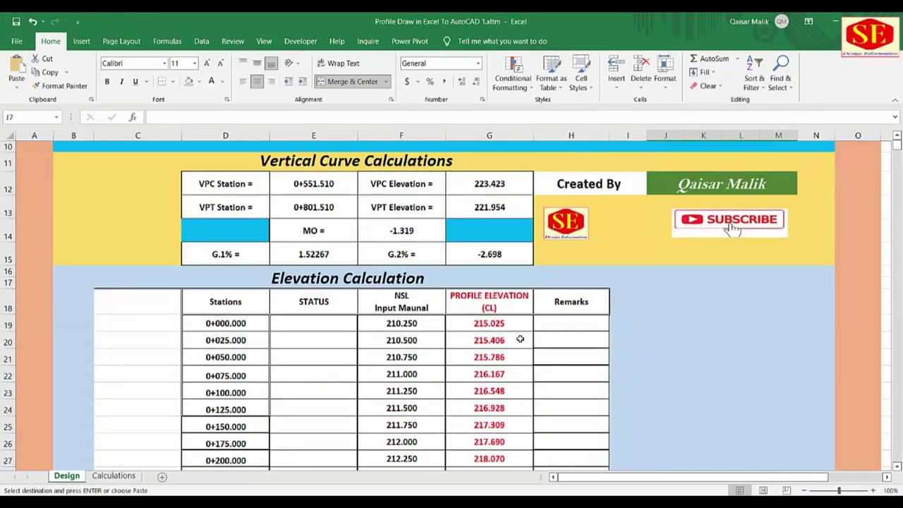
scroll(519, 340, "up", 3)
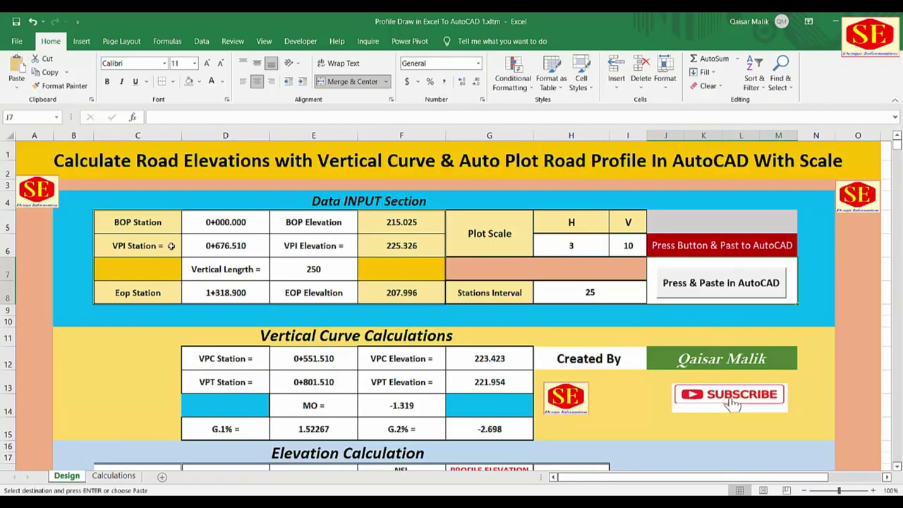
left_click_drag(236, 221, 238, 245)
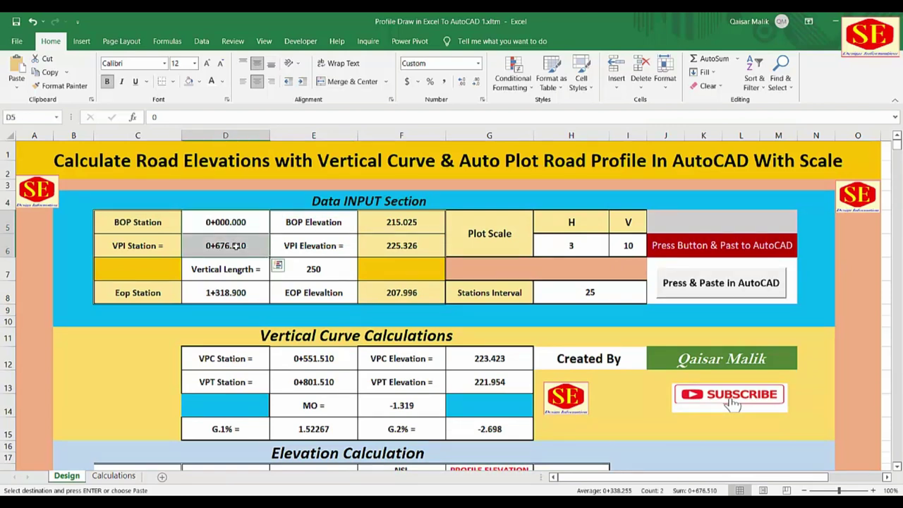
key("Delete")
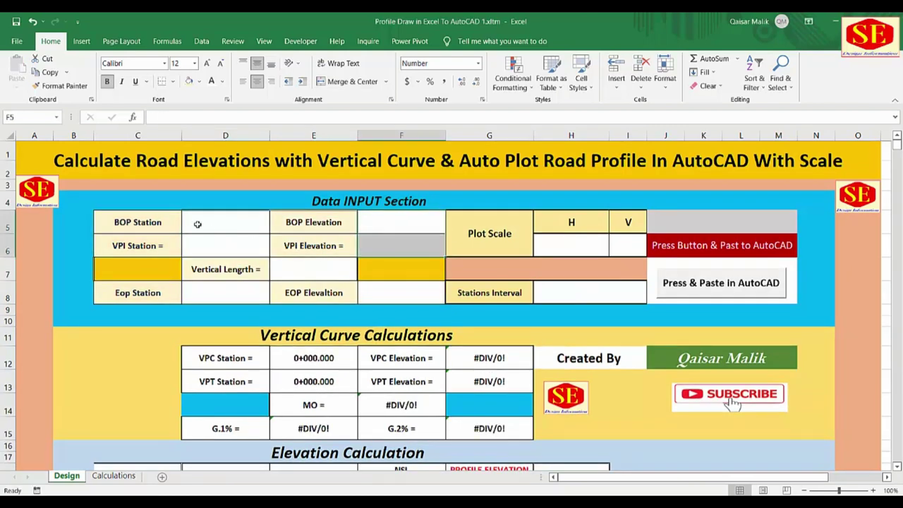
left_click(379, 244)
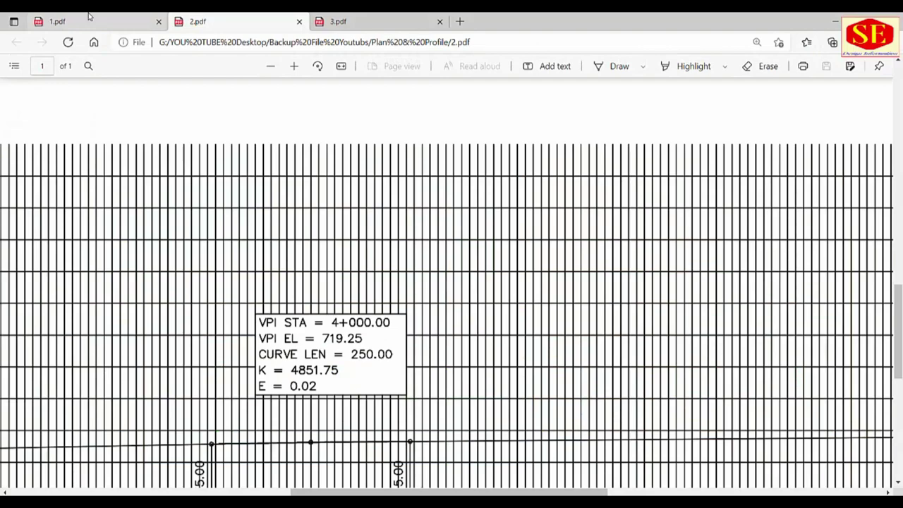
- Zoom into 1.pdf's labels to read BOP station 0+000.00 and elevation 715.50
left_click(88, 16)
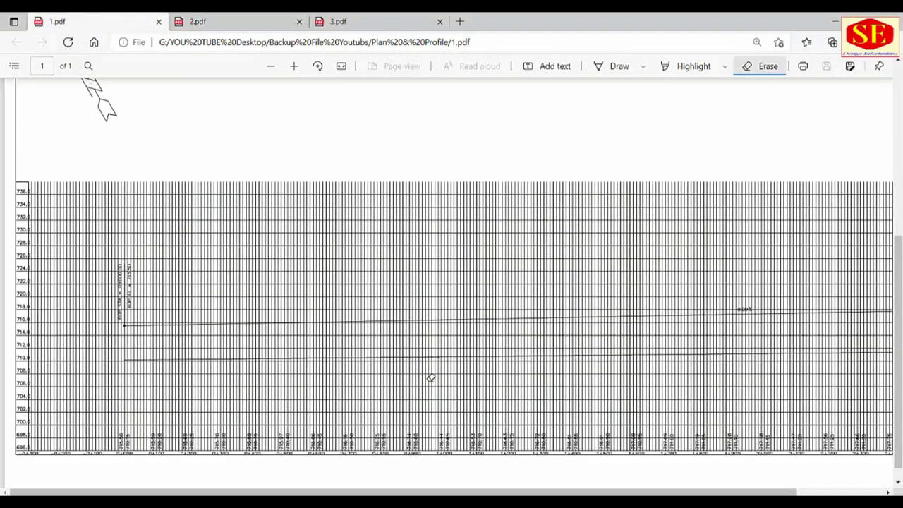
scroll(429, 377, "down", 2)
scroll(430, 377, "down", 2)
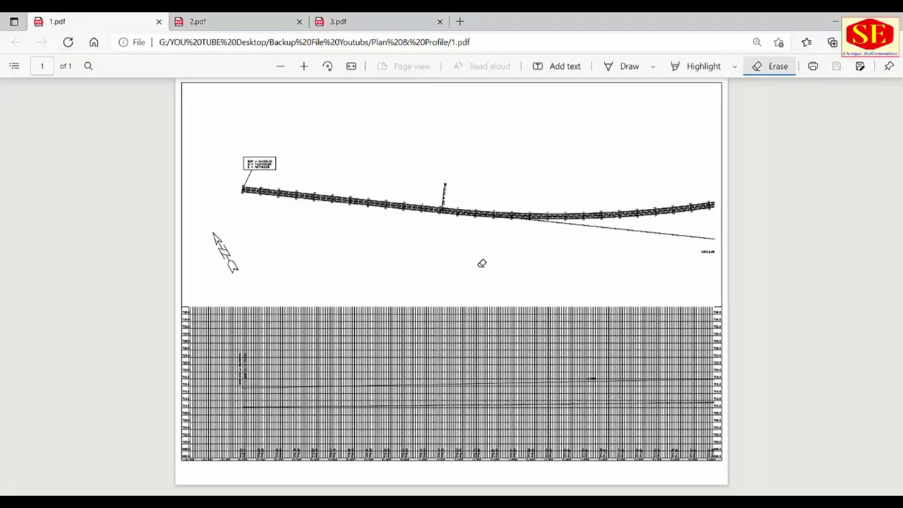
scroll(244, 384, "up", 2)
scroll(236, 388, "up", 1)
scroll(34, 375, "up", 1)
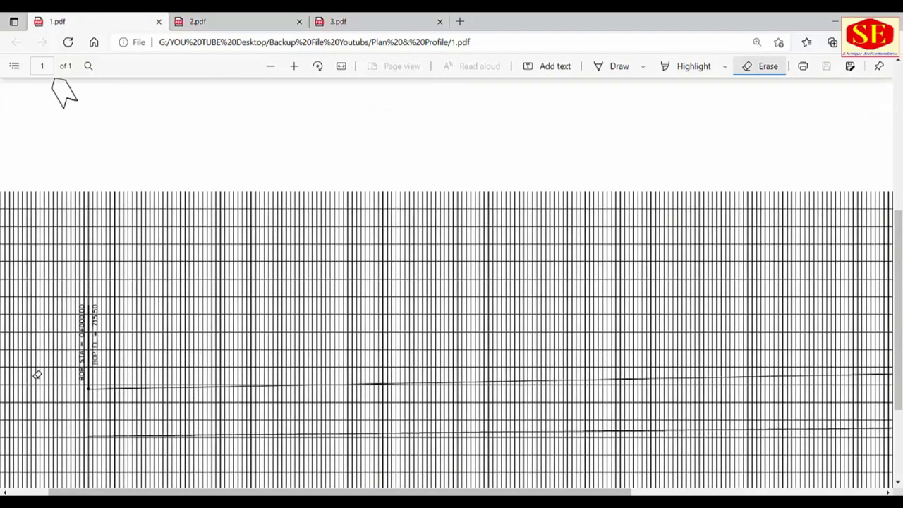
scroll(35, 375, "up", 1)
scroll(36, 375, "up", 1)
scroll(54, 369, "up", 1)
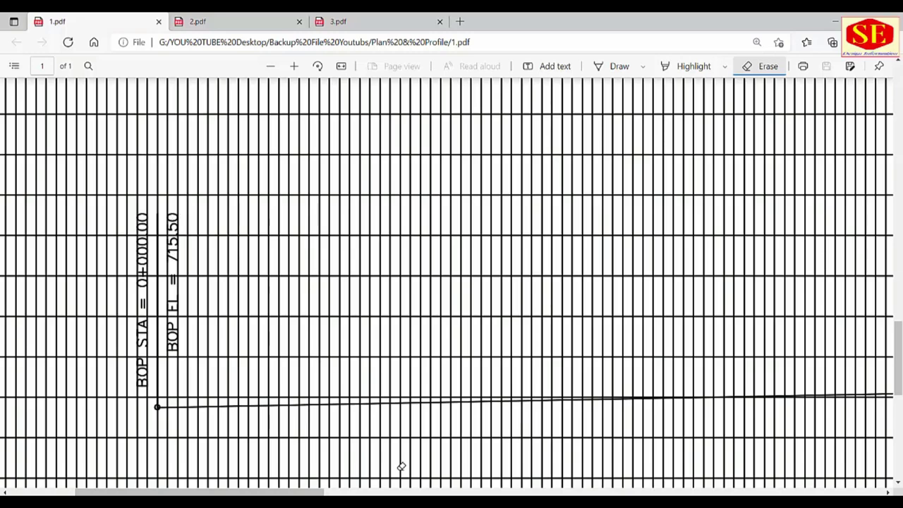
left_click(402, 503)
- Enter BOP station 0 in D5 and BOP elevation 715.5 in F5
left_click(212, 222)
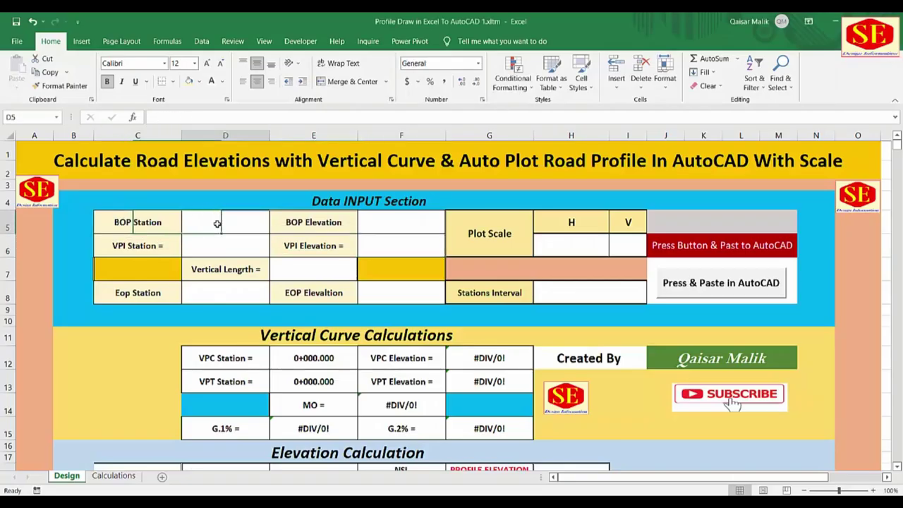
type("0")
key("Return")
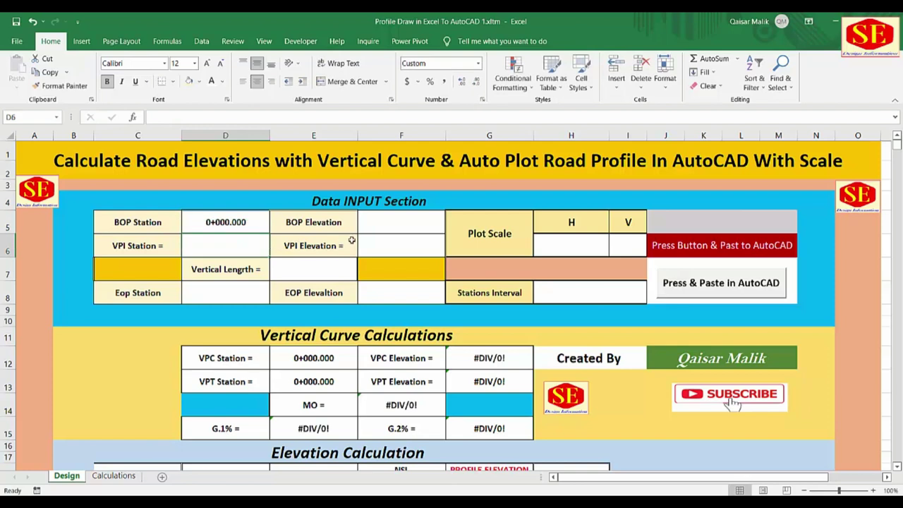
left_click(384, 225)
type("715.")
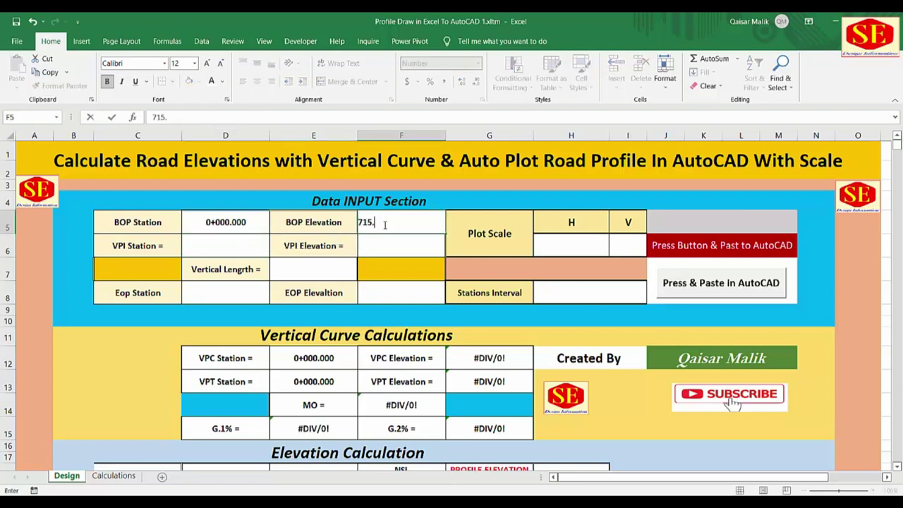
type("7")
key("Return")
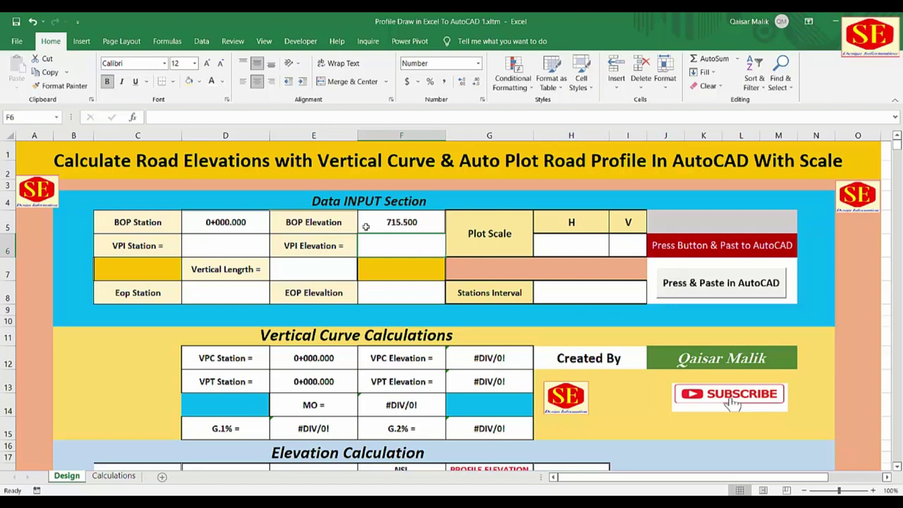
left_click(204, 245)
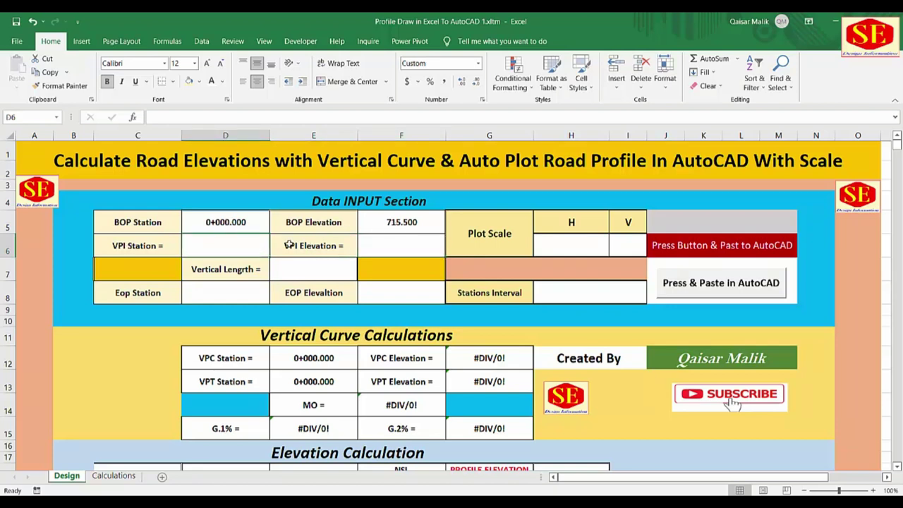
left_click(434, 265)
left_click(252, 270)
key("Tab")
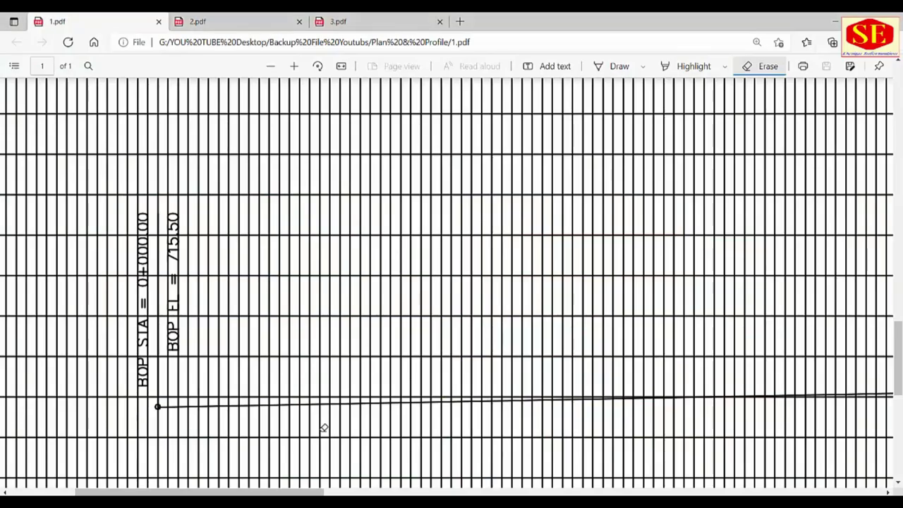
- Compare 1.pdf, 2.pdf and 3.pdf, ending on 2.pdf's VPI 4+000.00, 719.25, length 250.00
scroll(332, 352, "down", 3, "ctrl")
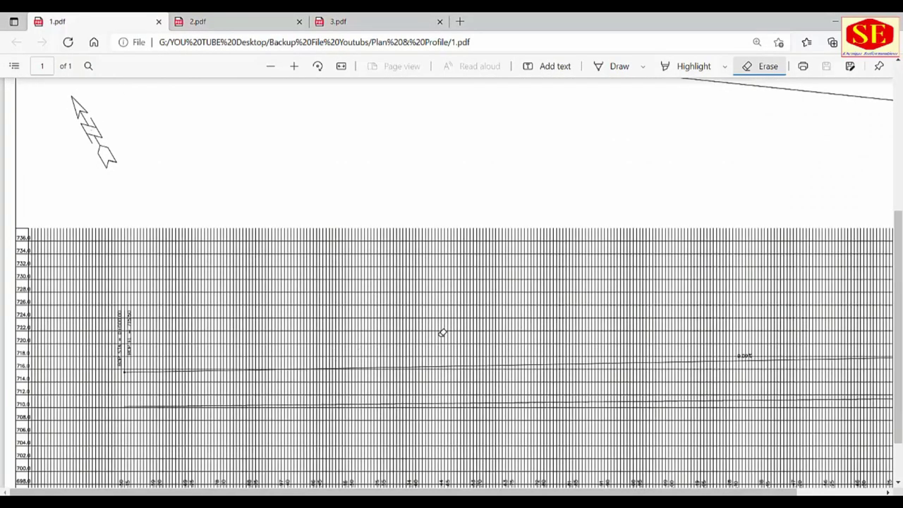
scroll(443, 332, "down", 1)
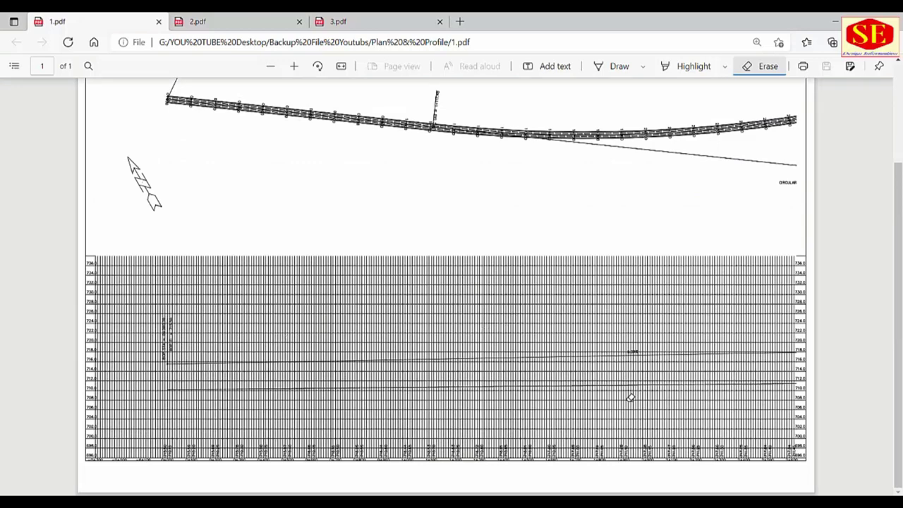
left_click(240, 26)
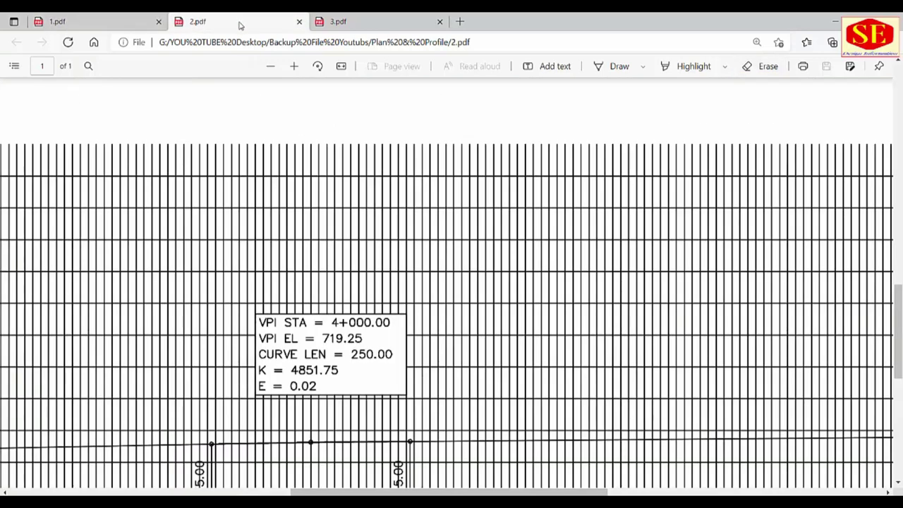
scroll(372, 279, "down", 2)
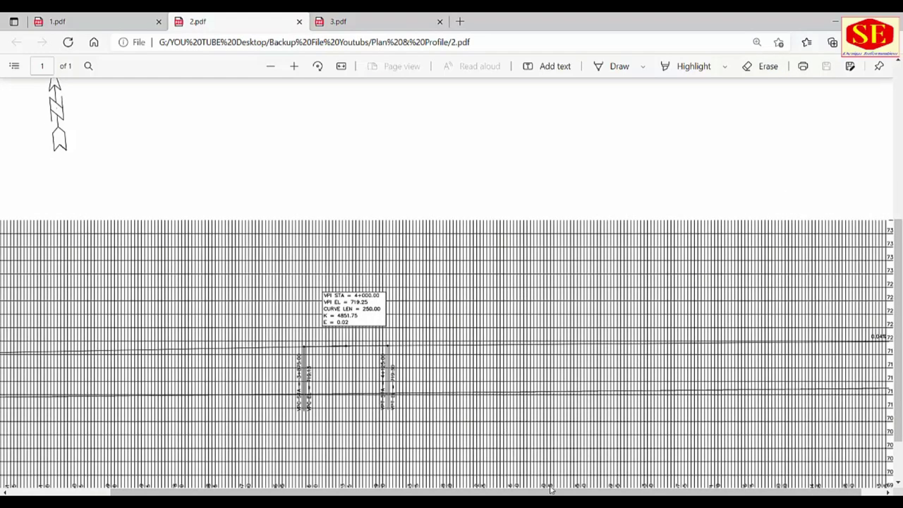
left_click_drag(550, 492, 481, 491)
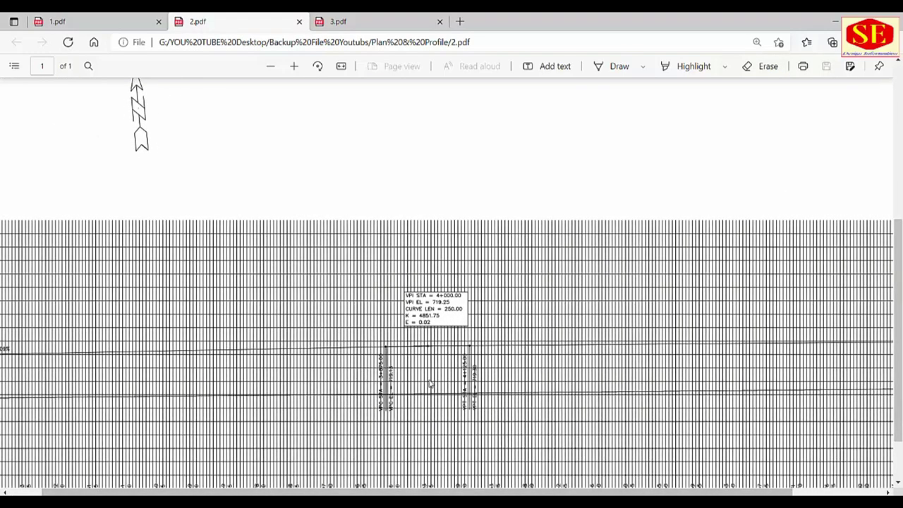
scroll(431, 384, "up", 1)
scroll(439, 317, "up", 2)
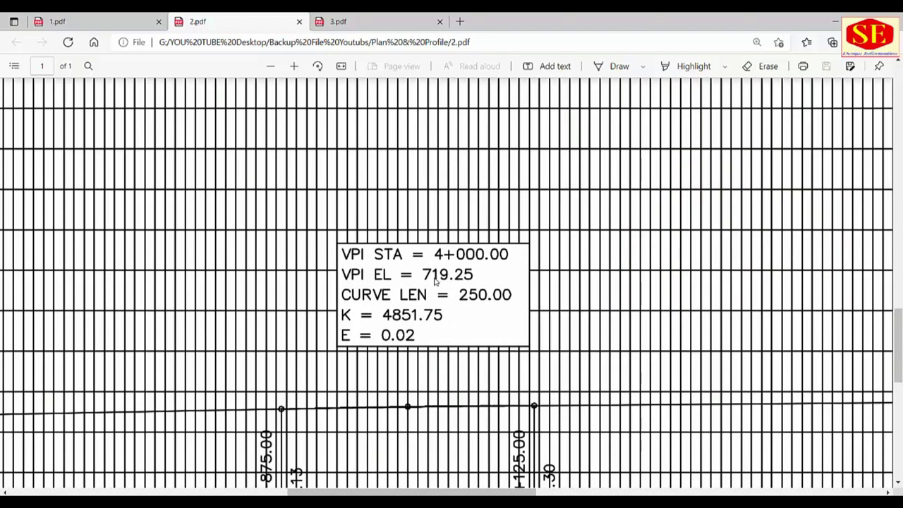
left_click(67, 20)
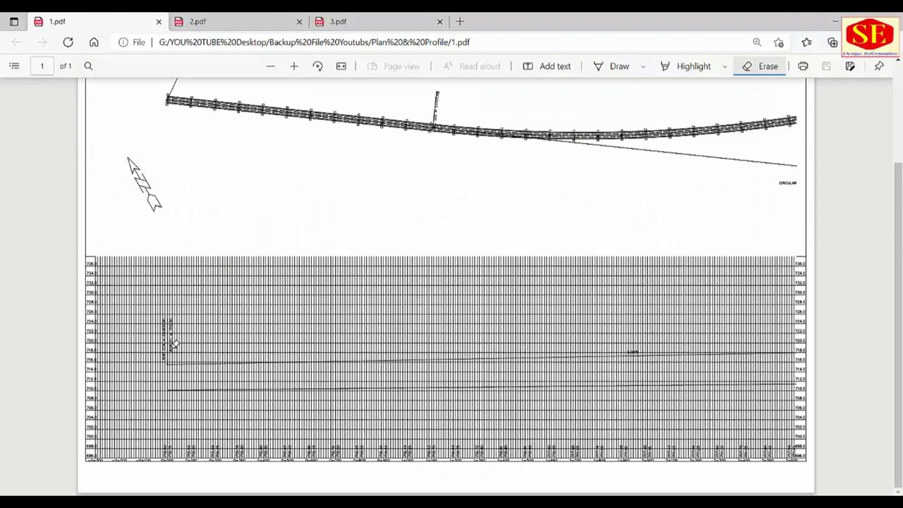
left_click(381, 21)
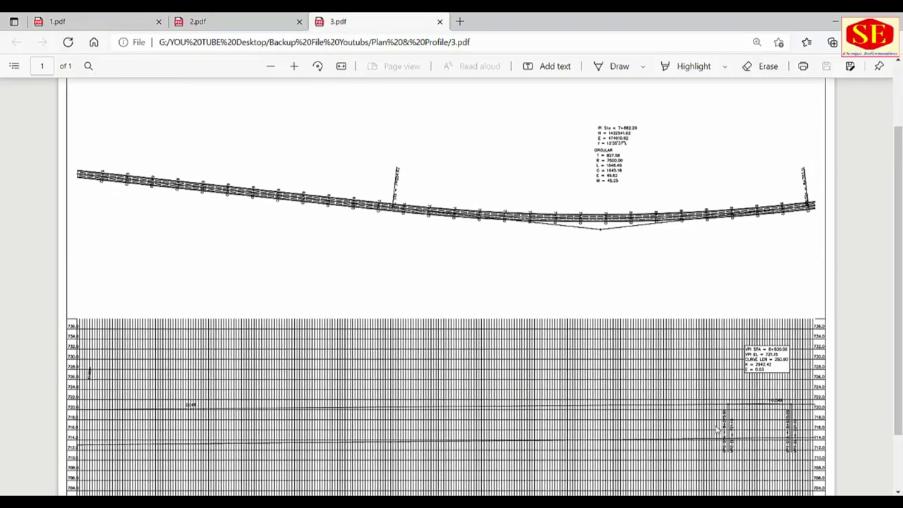
scroll(732, 455, "up", 2)
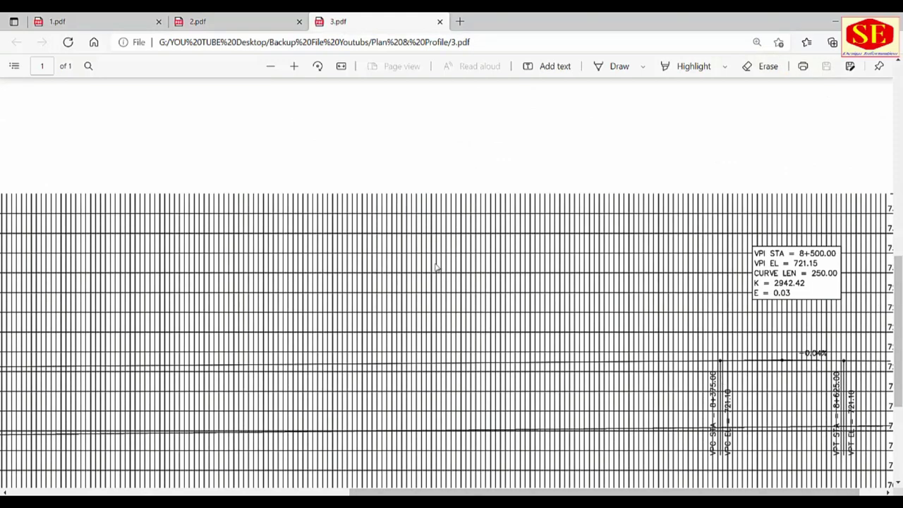
left_click(208, 17)
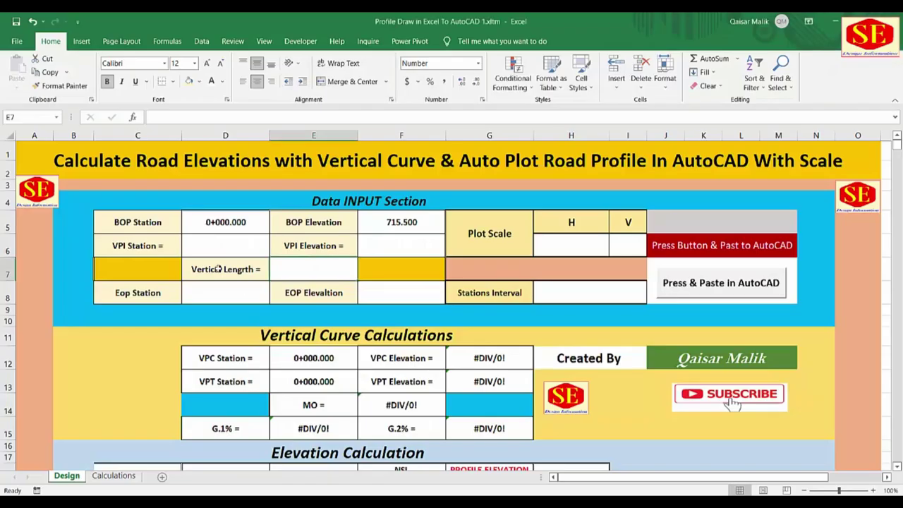
- Enter VPI station 4000 in D6 and VPI elevation 719.25 in F6
left_click(217, 252)
type("4")
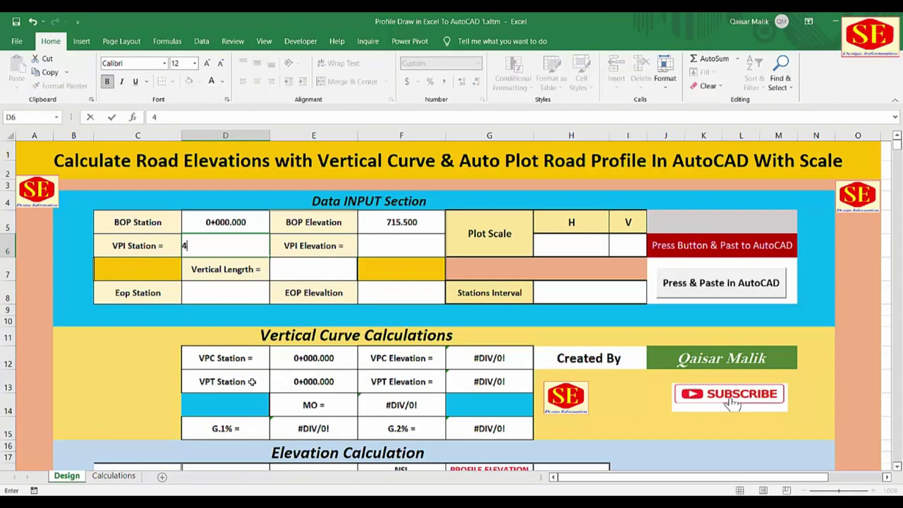
type("000")
key("Return")
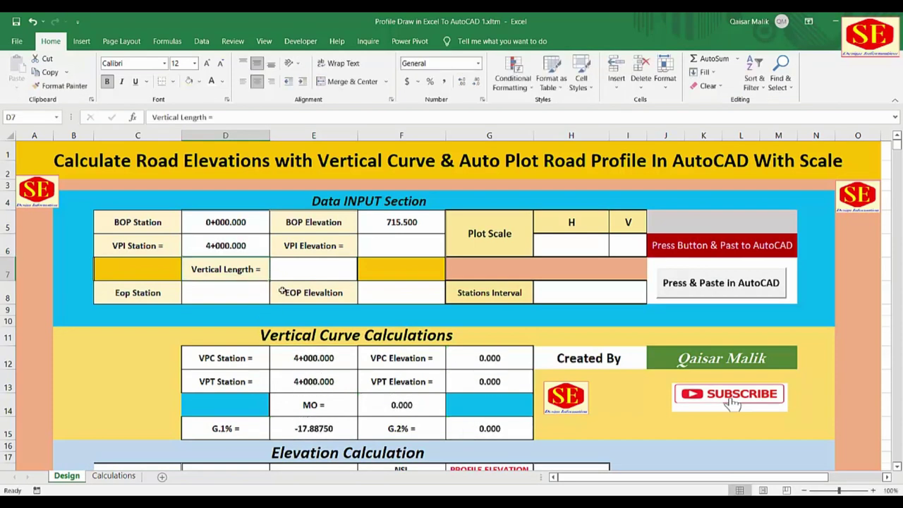
left_click(303, 251)
left_click(376, 250)
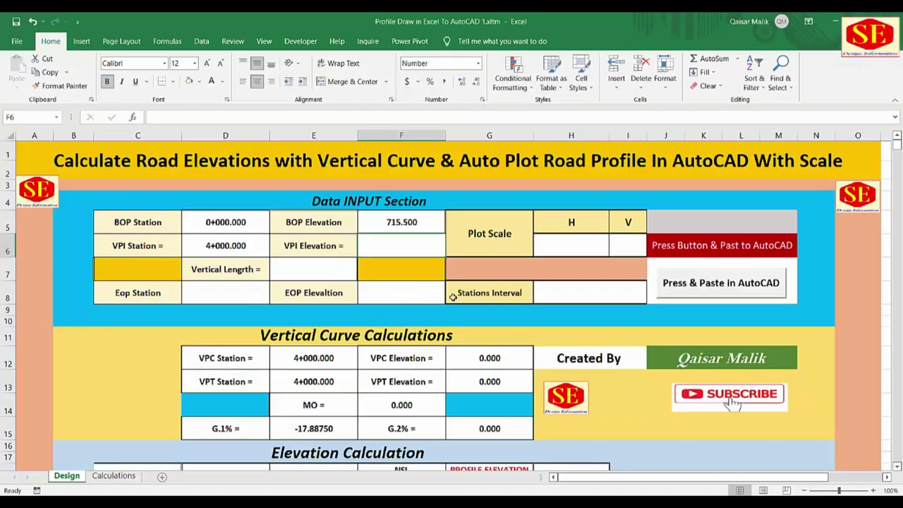
type("719.2")
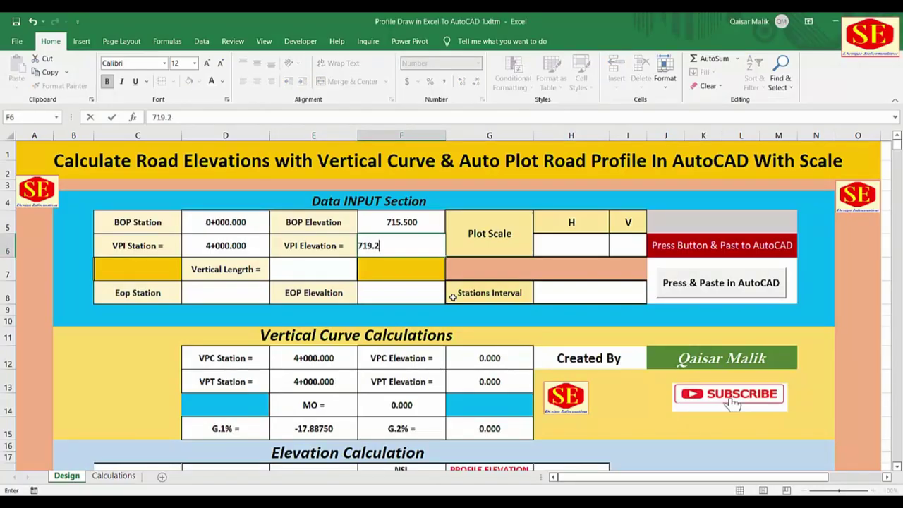
type("5")
key("Return")
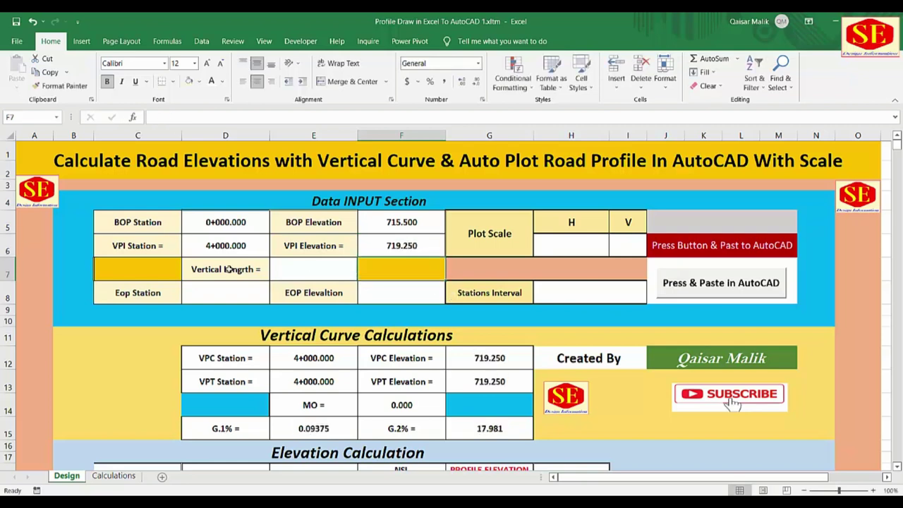
left_click(225, 270)
- Enter vertical length 250 in E7 and select the EOP station cell D8
left_click(299, 268)
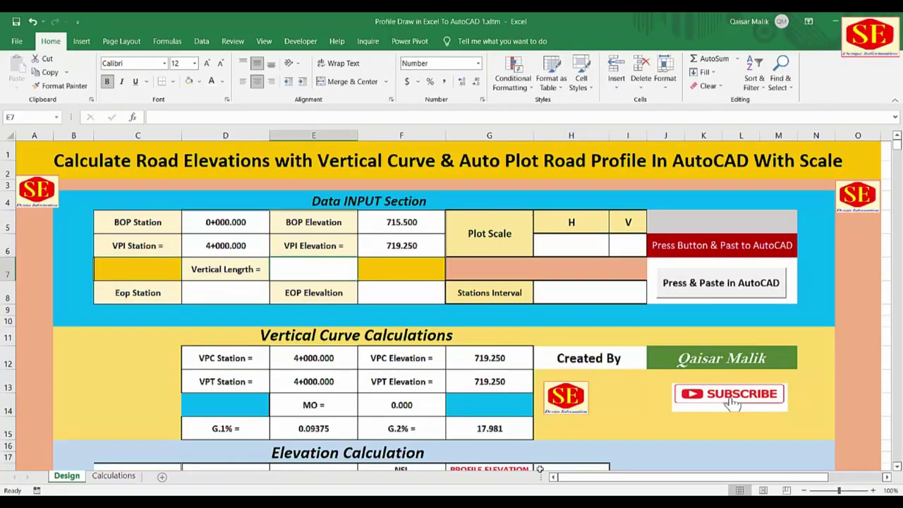
type("250")
key("Return")
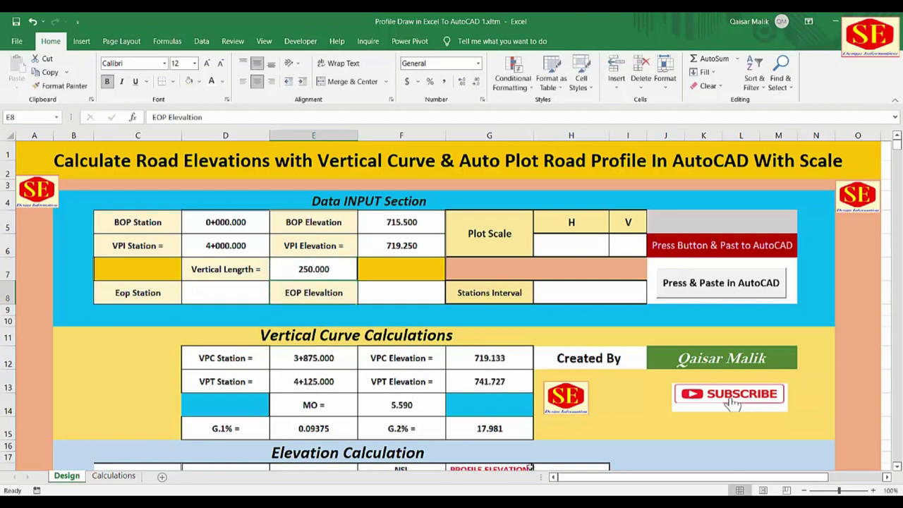
left_click(132, 291)
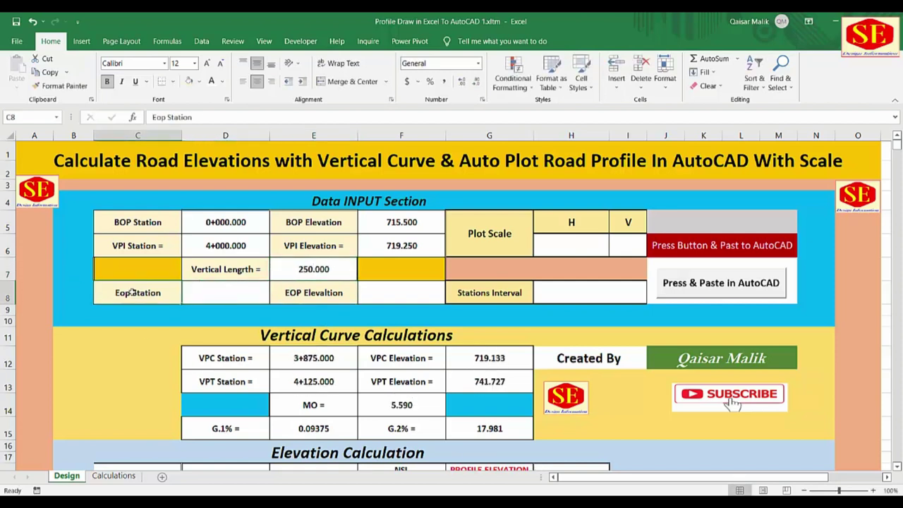
left_click(206, 297)
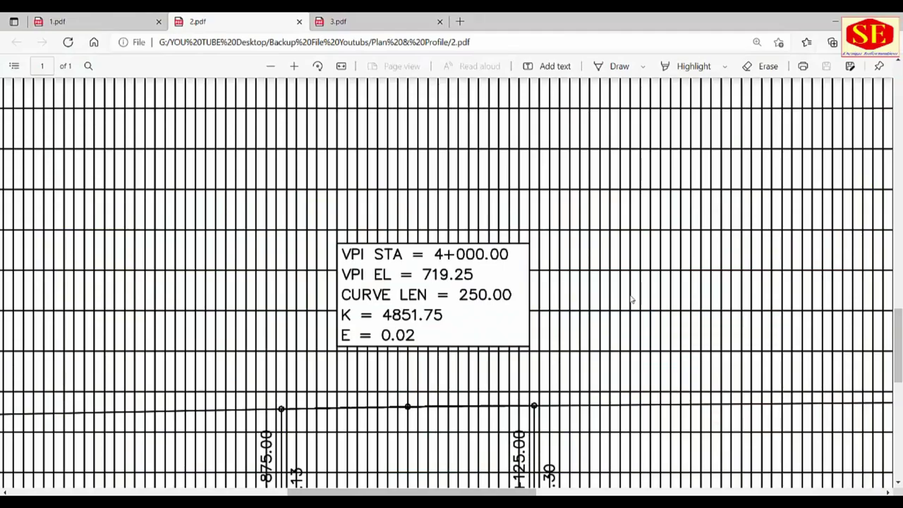
- Scroll around 2.pdf, then zoom into 3.pdf's VPC station 8+375.00 and elevation 721.10
scroll(336, 305, "down", 1)
scroll(522, 310, "down", 1)
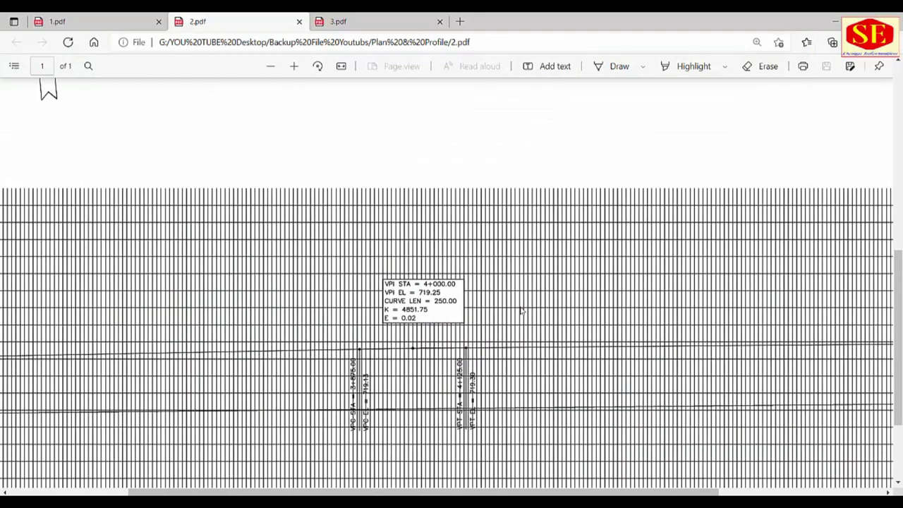
scroll(613, 324, "down", 1)
scroll(649, 387, "down", 1)
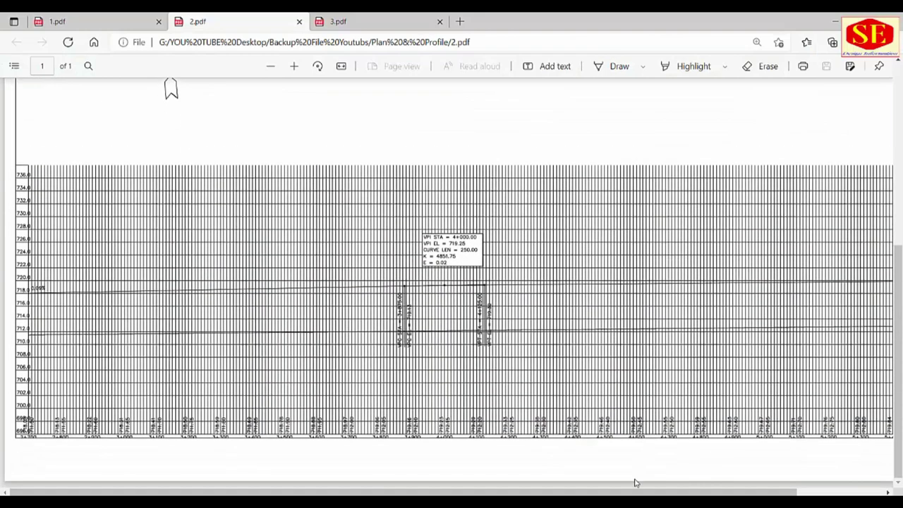
scroll(745, 308, "right", 2)
scroll(745, 308, "right", 2)
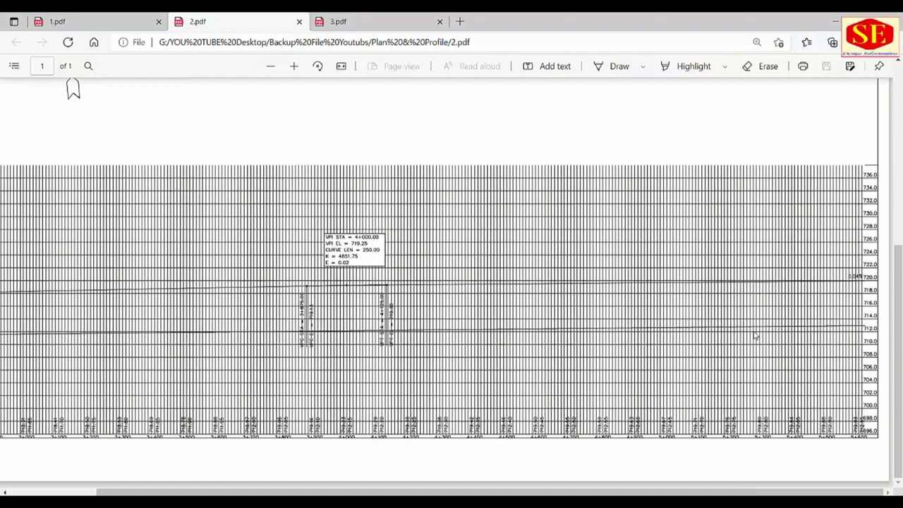
left_click(376, 22)
scroll(625, 234, "down", 1, "ctrl")
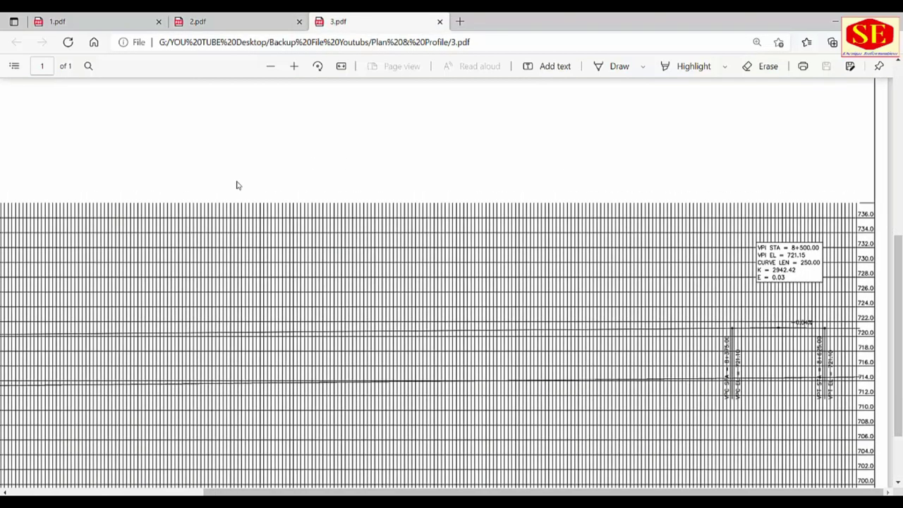
scroll(823, 273, "up", 3, "ctrl")
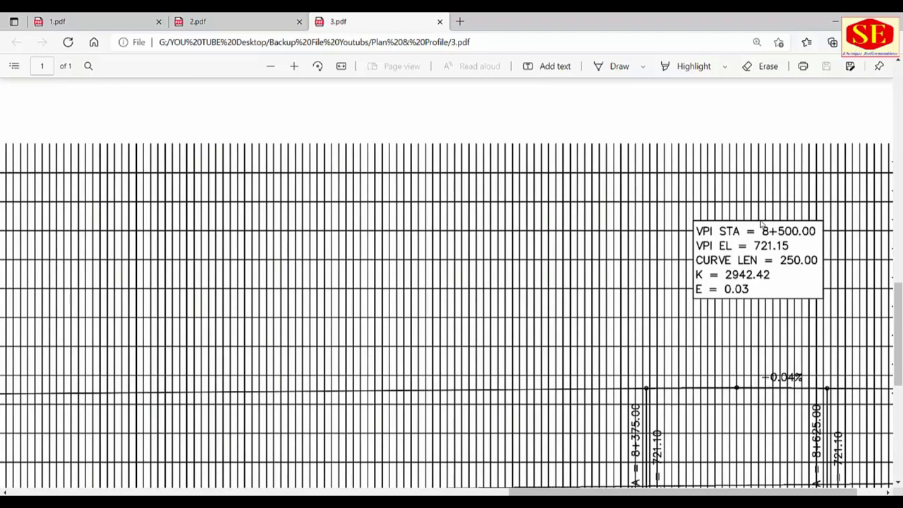
scroll(661, 323, "down", 2)
scroll(661, 323, "up", 1, "ctrl")
scroll(643, 338, "up", 1, "ctrl")
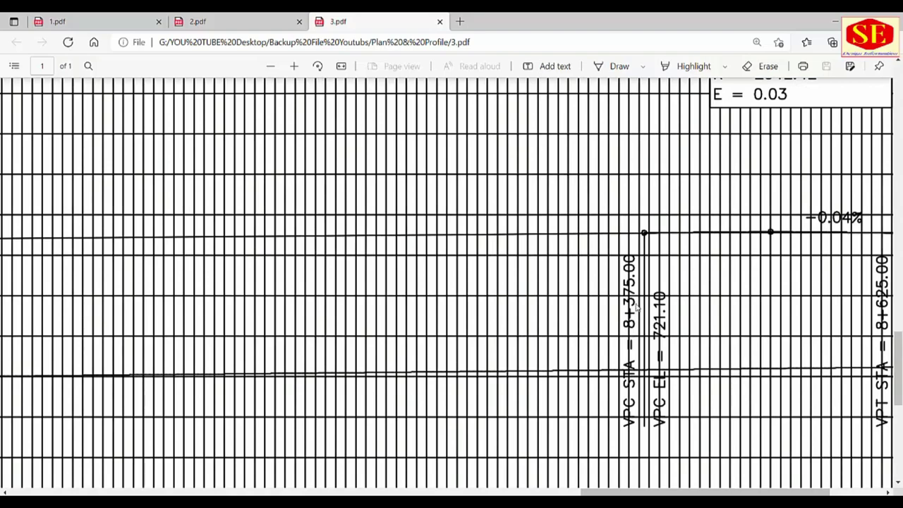
left_click(507, 493)
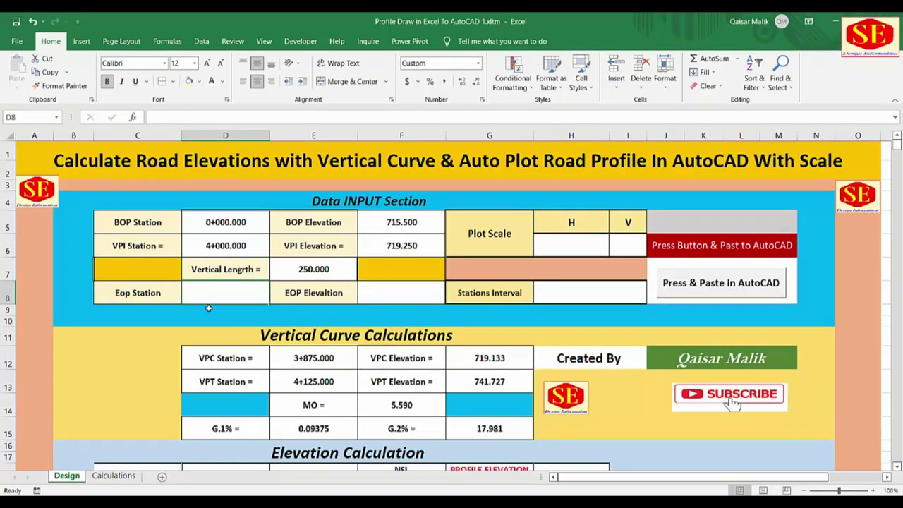
- Enter EOP station 8375 in D8 and EOP elevation 721.1 in F8
type("8375")
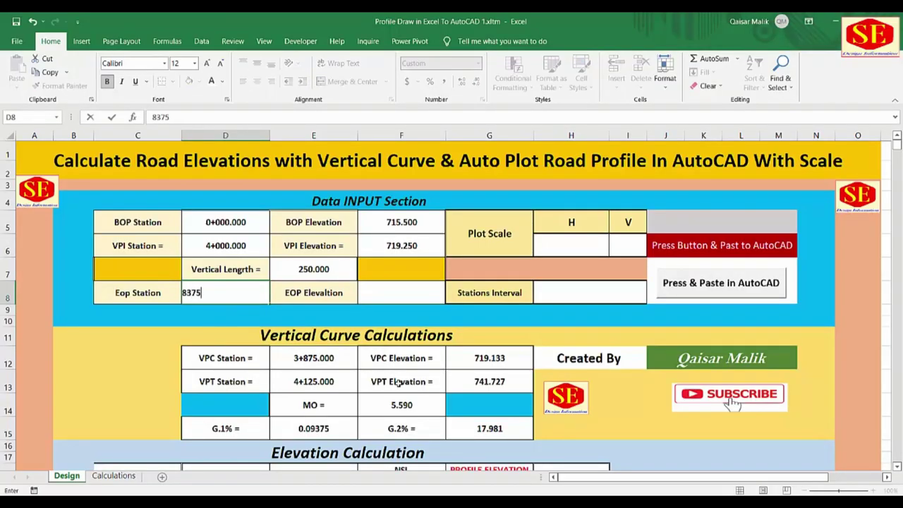
left_click(404, 295)
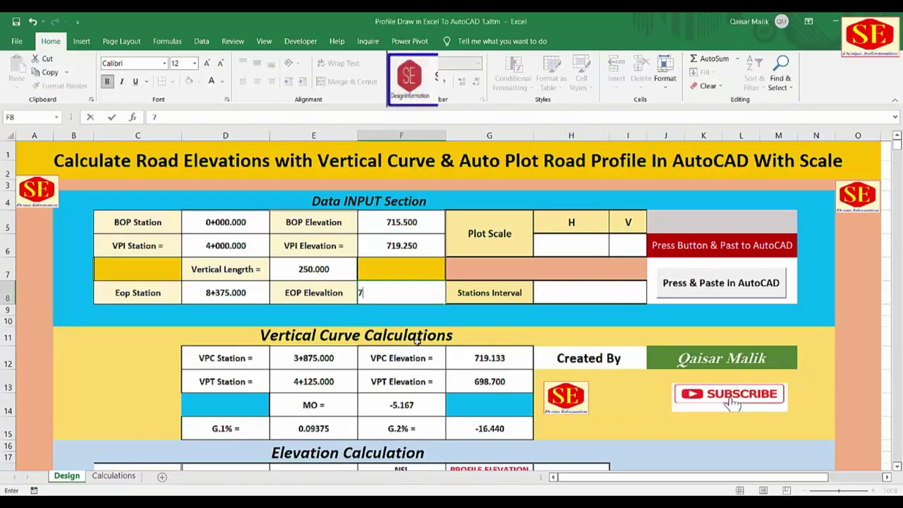
type("721.1")
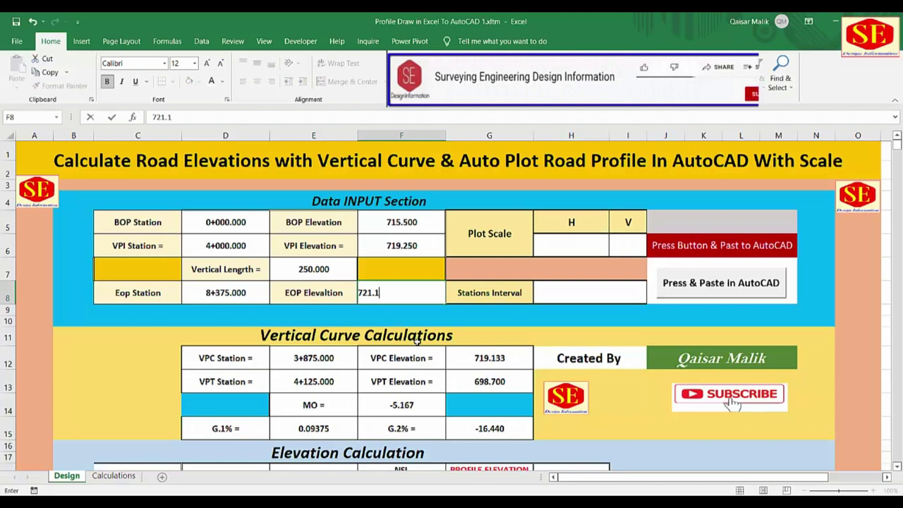
key("Return")
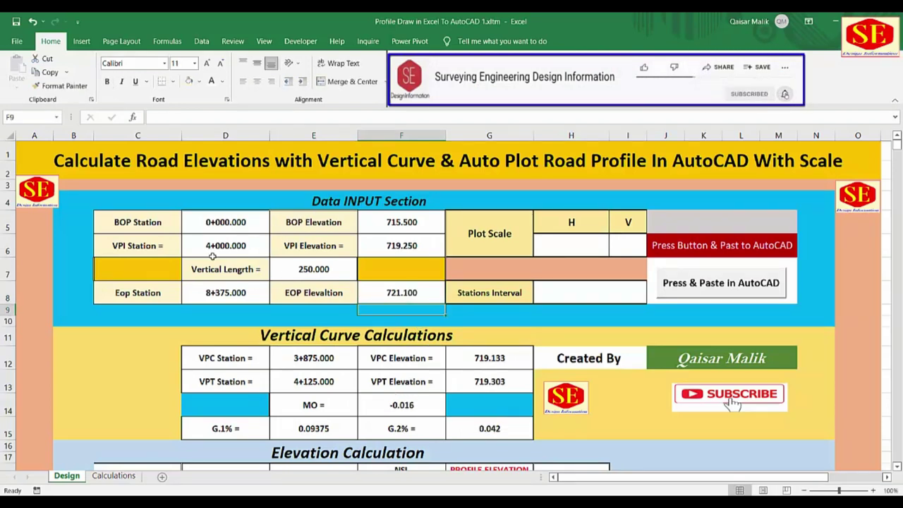
- Set the stations interval in H8 to 20 and scroll through the resulting station list
scroll(365, 356, "down", 1)
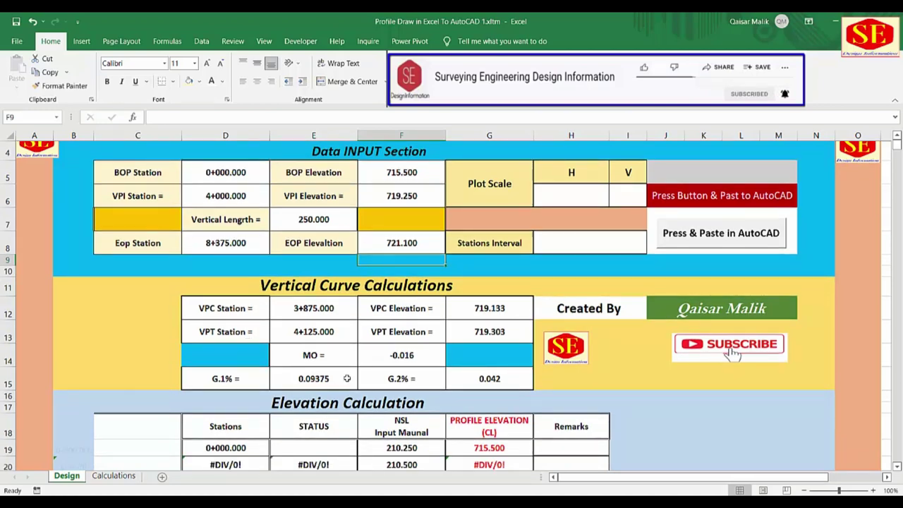
scroll(452, 350, "down", 1)
scroll(453, 350, "down", 3)
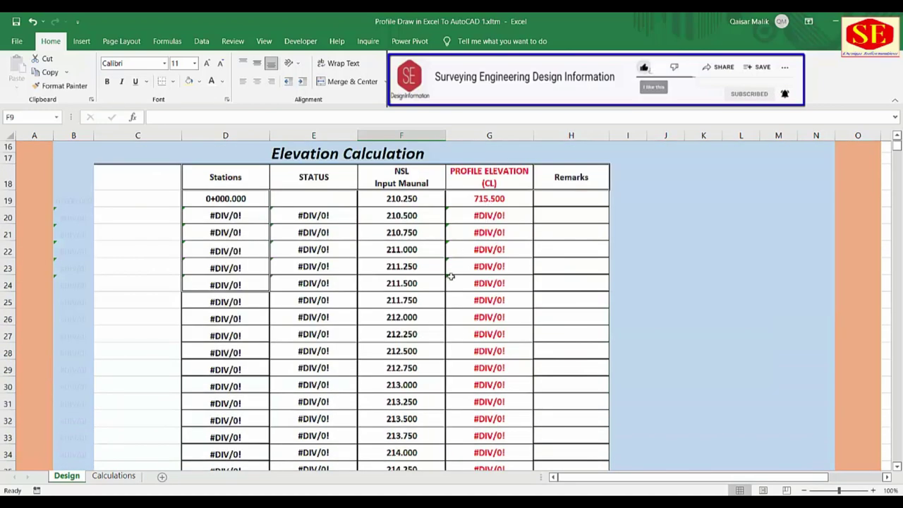
scroll(453, 342, "up", 1)
scroll(447, 338, "up", 1)
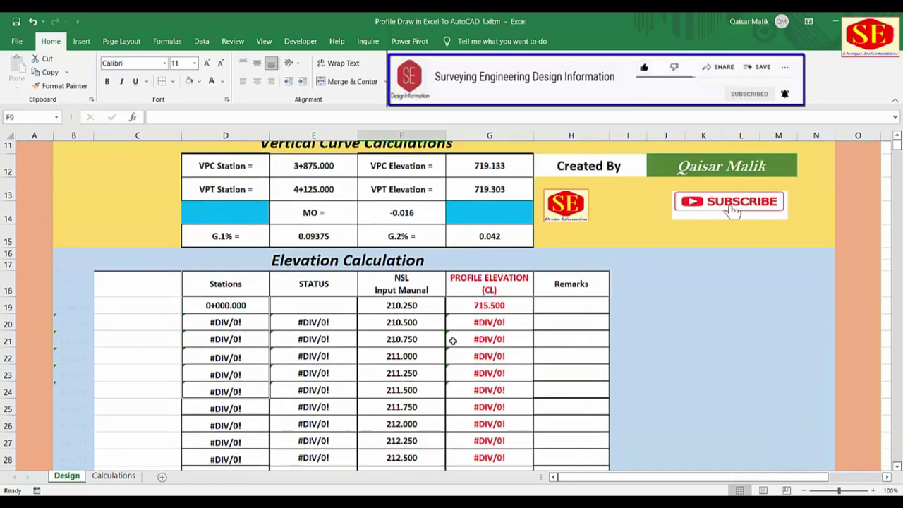
scroll(430, 328, "up", 1)
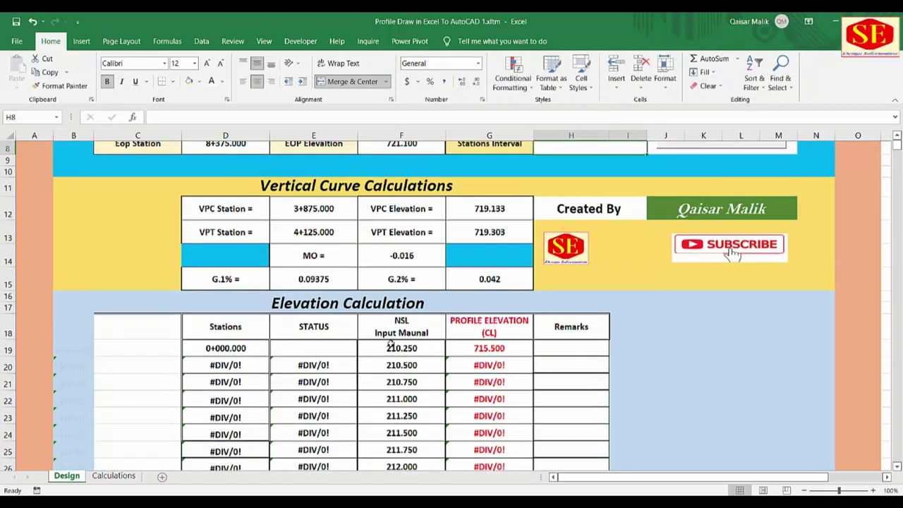
scroll(436, 326, "up", 2)
left_click(493, 295)
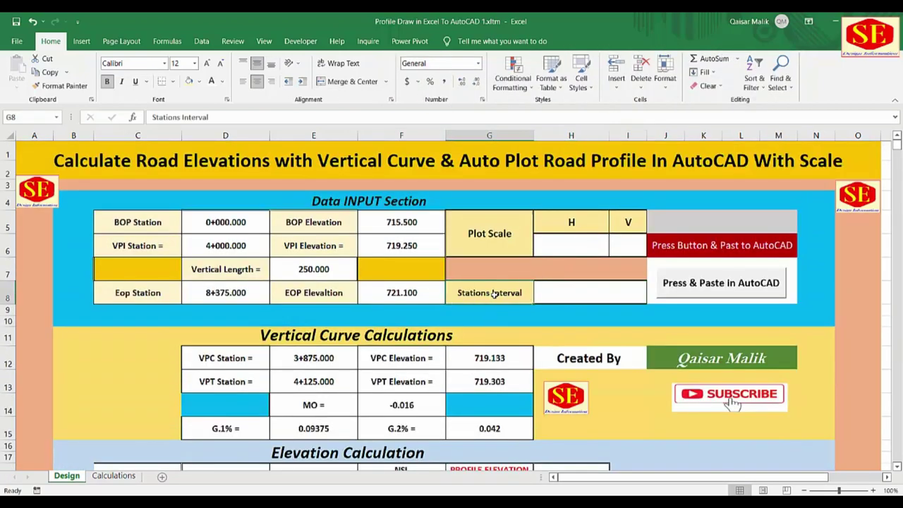
left_click(610, 293)
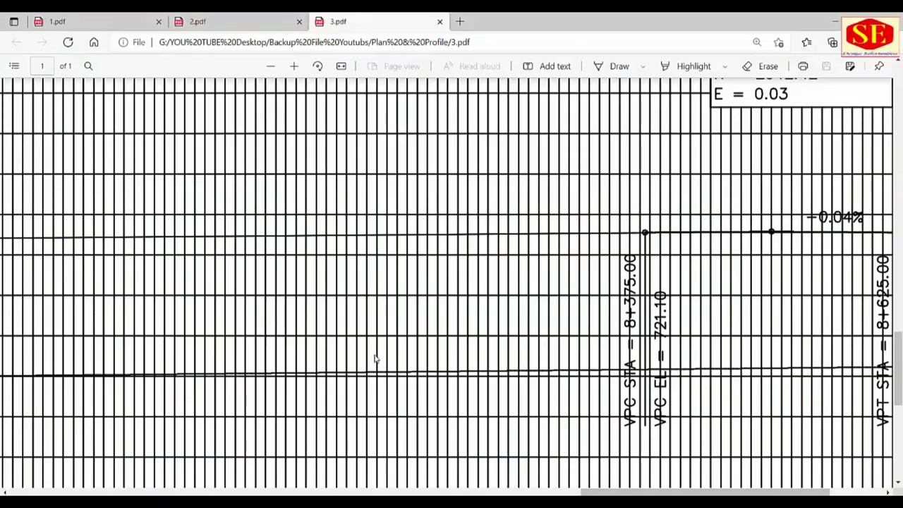
scroll(381, 352, "down", 5)
scroll(388, 347, "down", 3)
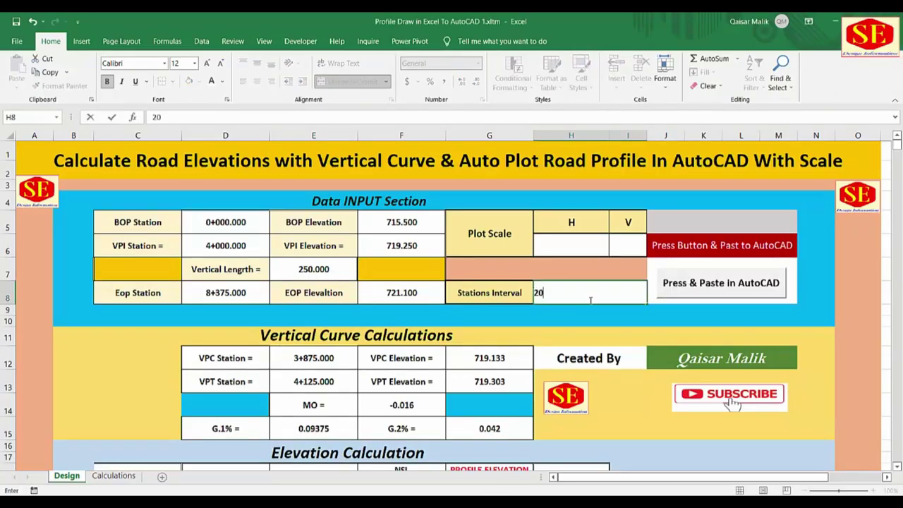
type("20")
key("Return")
scroll(591, 282, "down", 1)
scroll(591, 279, "down", 4)
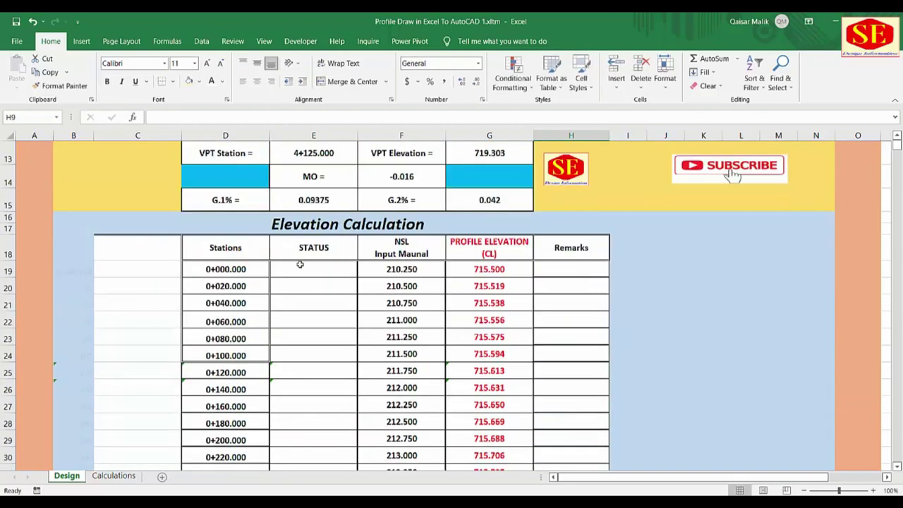
- Change the stations interval to 50 and check the station list
scroll(491, 415, "up", 1)
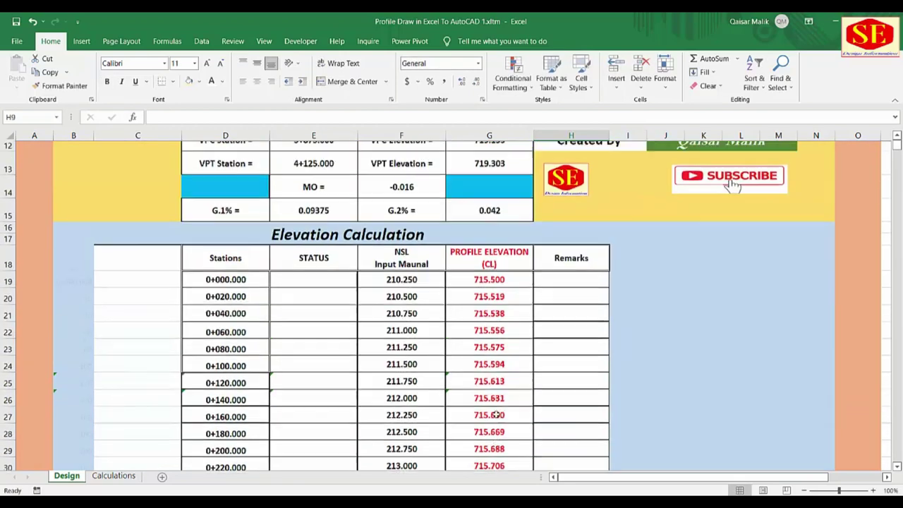
scroll(492, 415, "up", 2)
left_click(593, 243)
type("50")
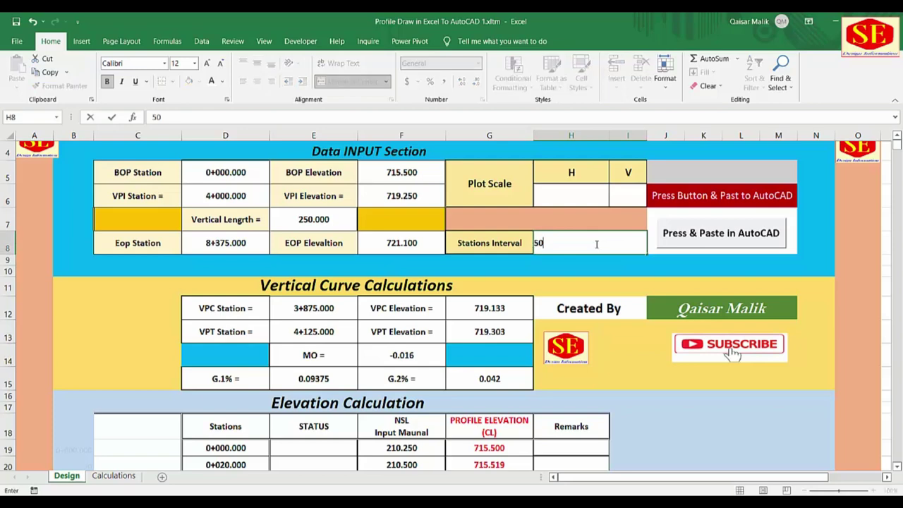
key("Return")
scroll(596, 244, "down", 2)
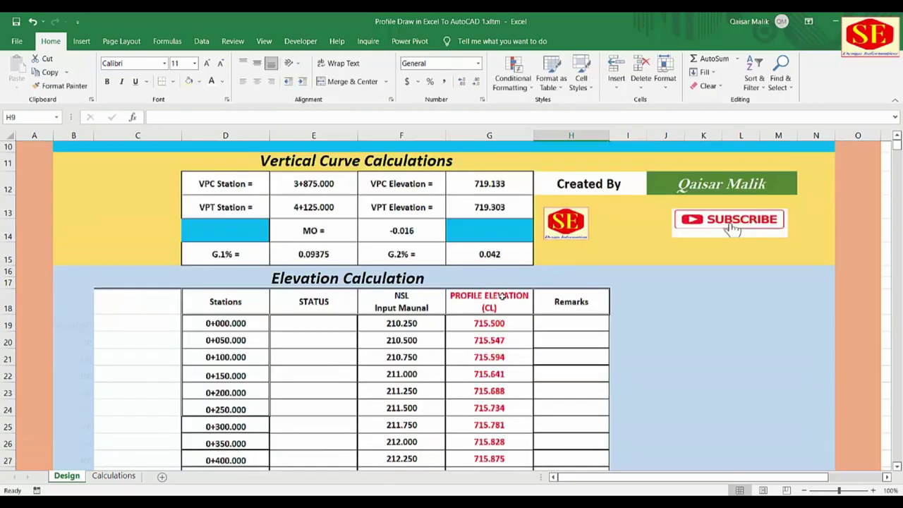
scroll(500, 389, "up", 3)
- Change the stations interval to 100 and review the elevation table's stations
left_click(604, 292)
type("100")
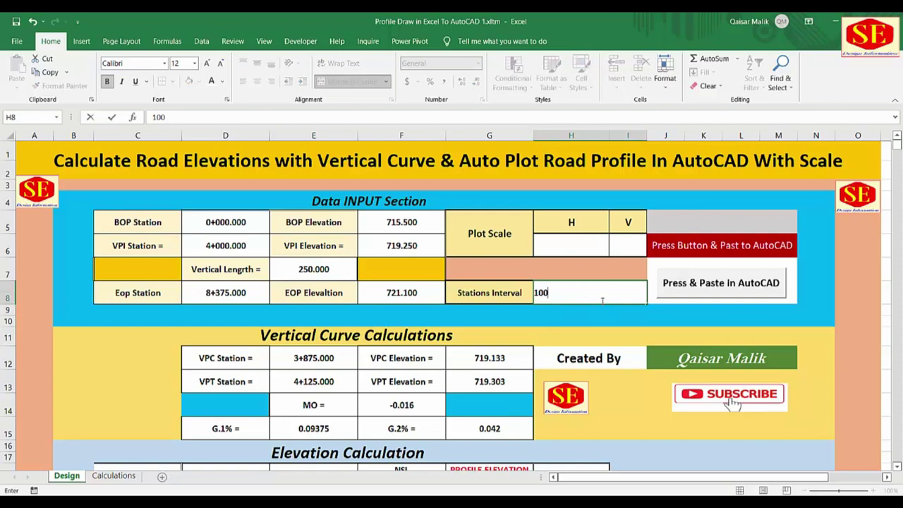
key("Return")
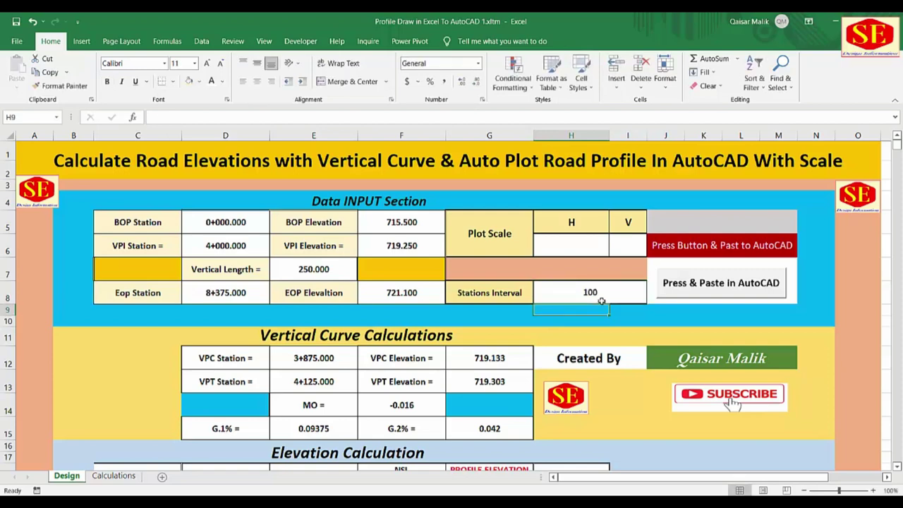
scroll(604, 287, "down", 2)
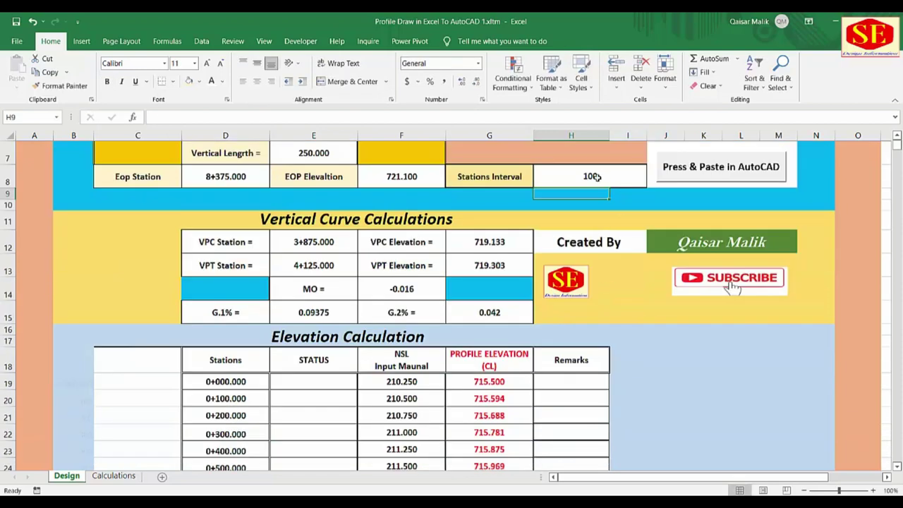
scroll(596, 177, "down", 2)
scroll(596, 177, "up", 3)
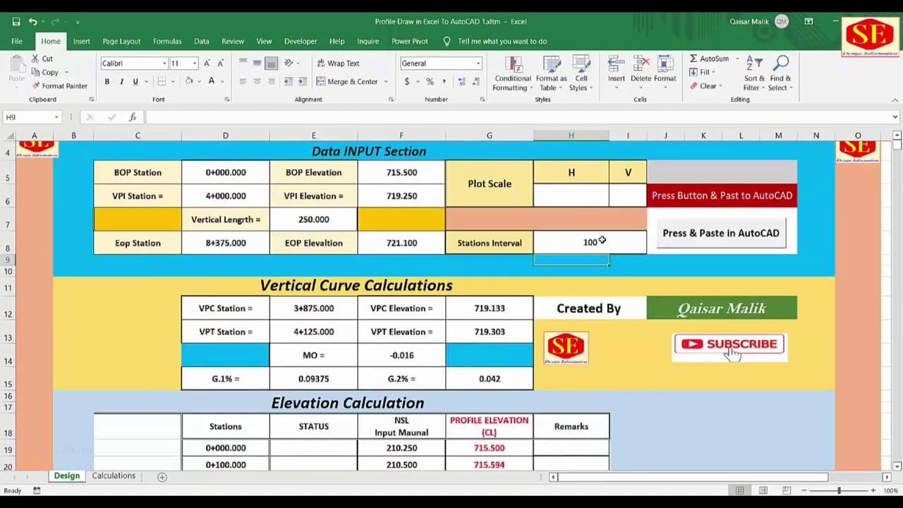
scroll(601, 241, "down", 1)
scroll(600, 243, "down", 2)
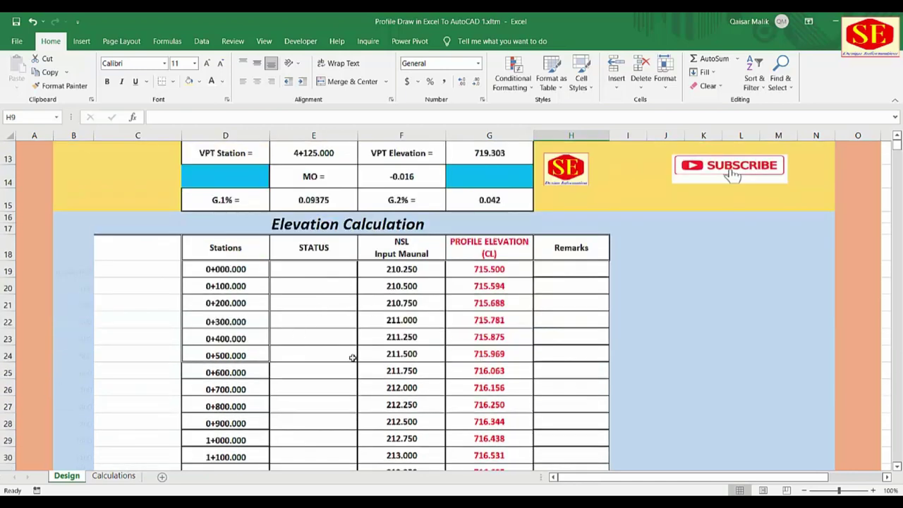
scroll(352, 357, "up", 2)
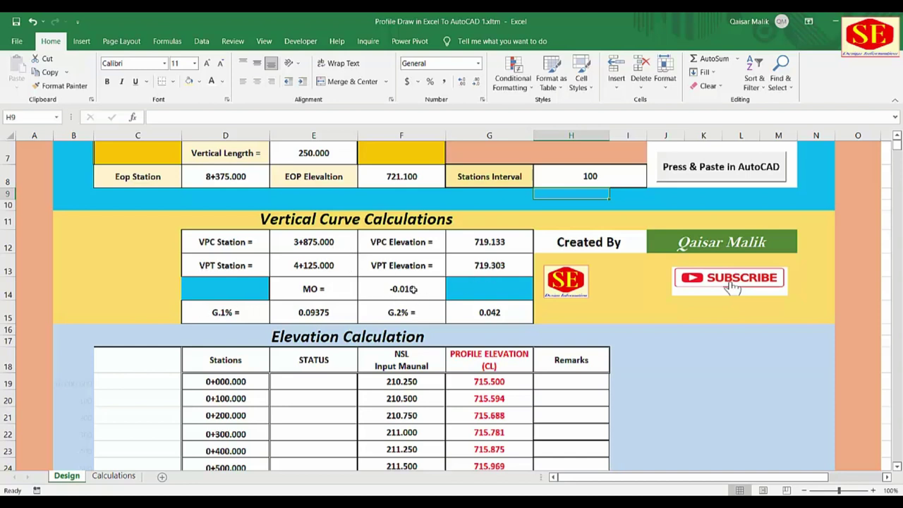
- Fill the VPC and VPT station and elevation cells light blue
left_click(491, 316)
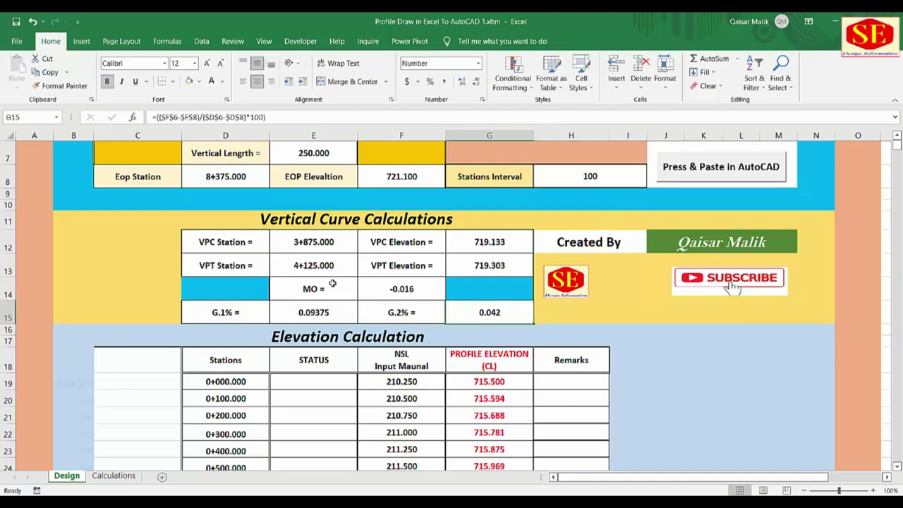
scroll(328, 284, "up", 1)
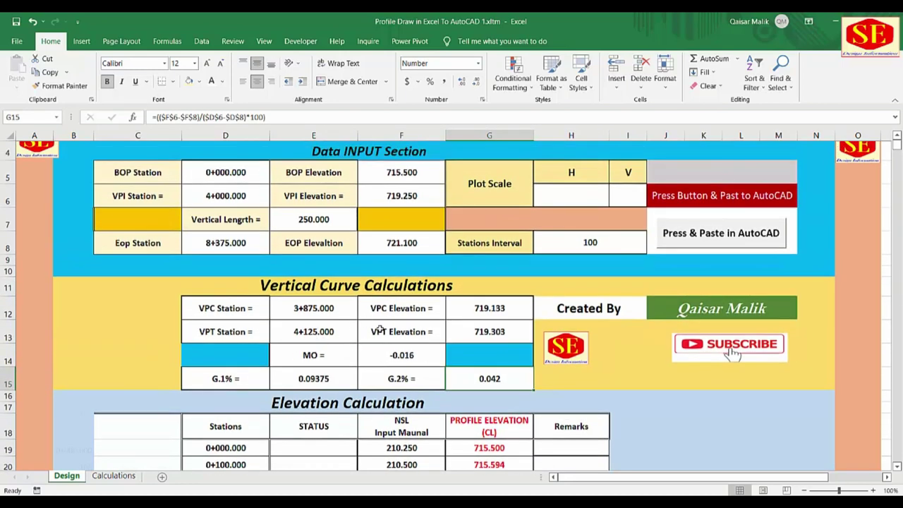
mouse_move(203, 307)
left_mouse_down()
mouse_move(492, 355)
mouse_move(491, 331)
left_mouse_up()
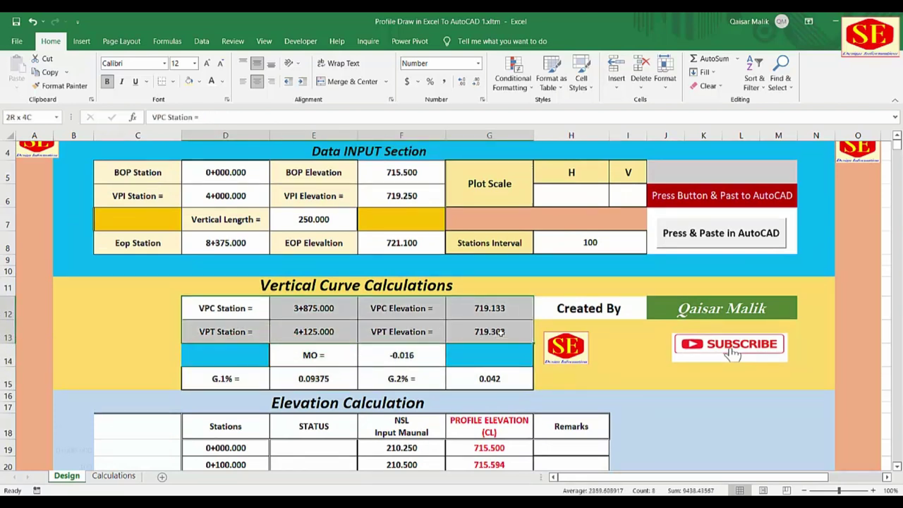
left_click(201, 82)
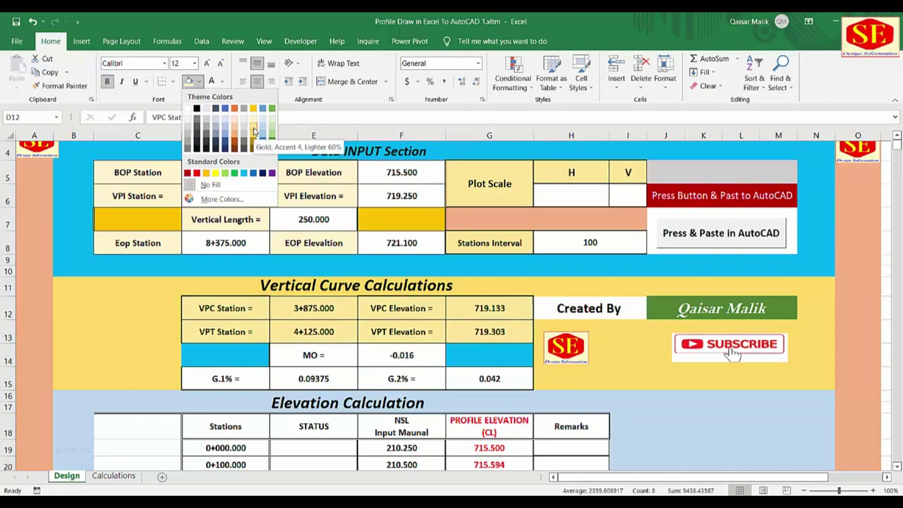
left_click(259, 140)
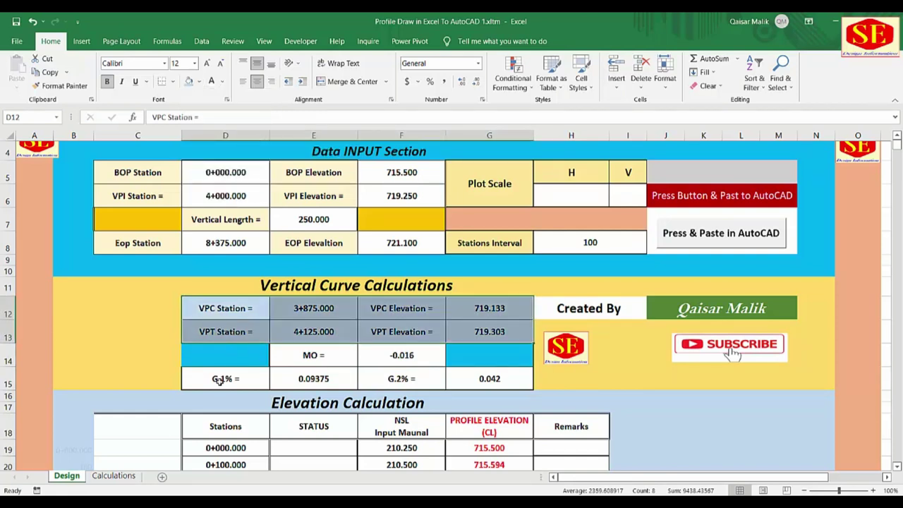
- Apply the same light blue fill to the G.1%/G.2% grade row and the MO cells
left_click_drag(219, 380, 494, 379)
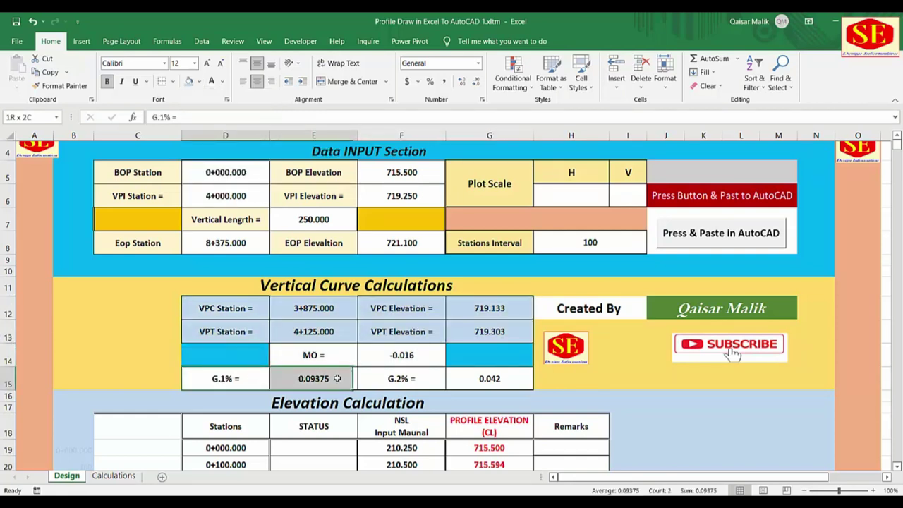
left_click(189, 81)
left_click(490, 363)
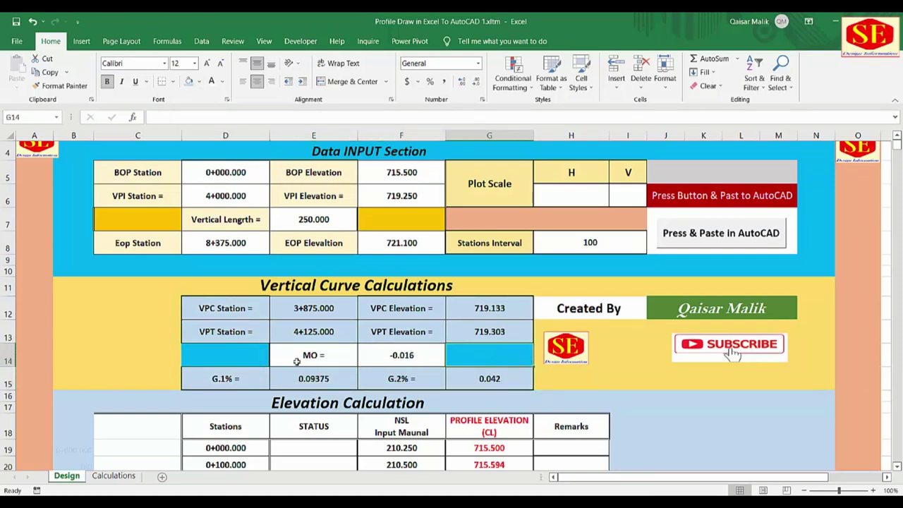
left_click_drag(297, 361, 399, 357)
left_click(189, 82)
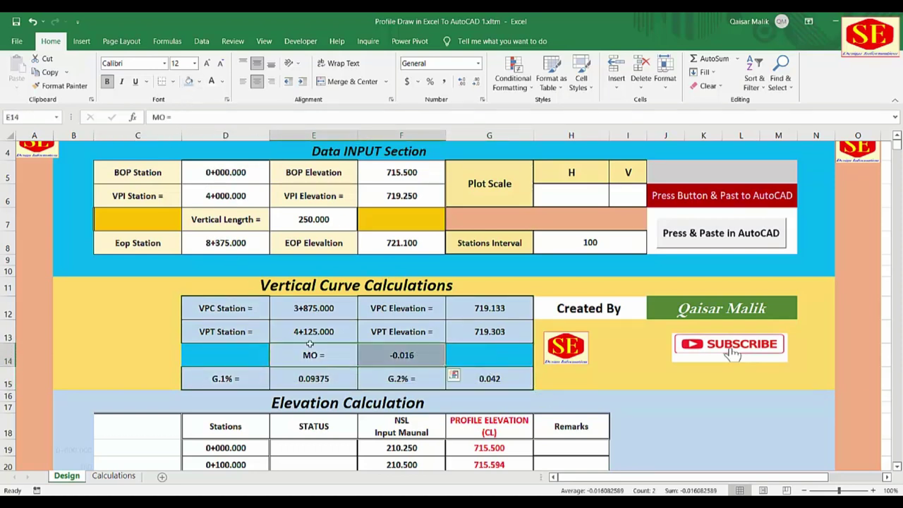
key("Down")
key("Down")
scroll(303, 325, "down", 2)
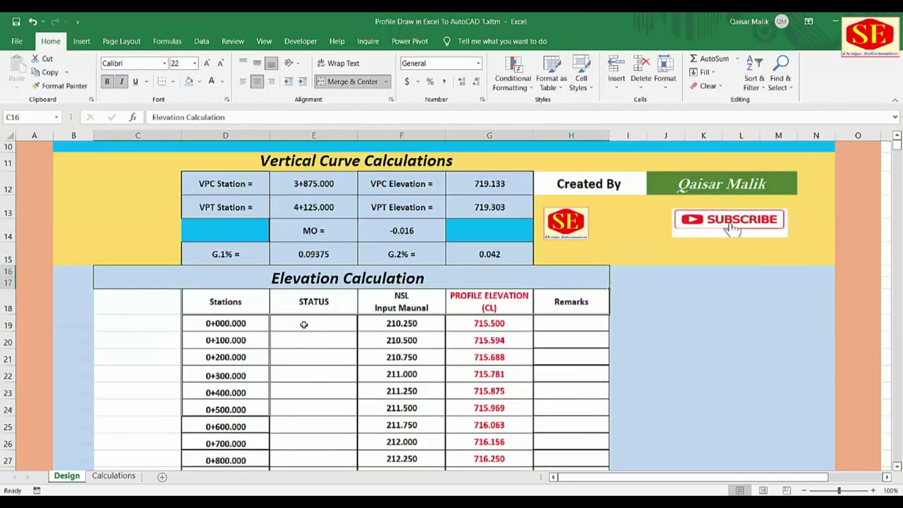
scroll(436, 321, "down", 2)
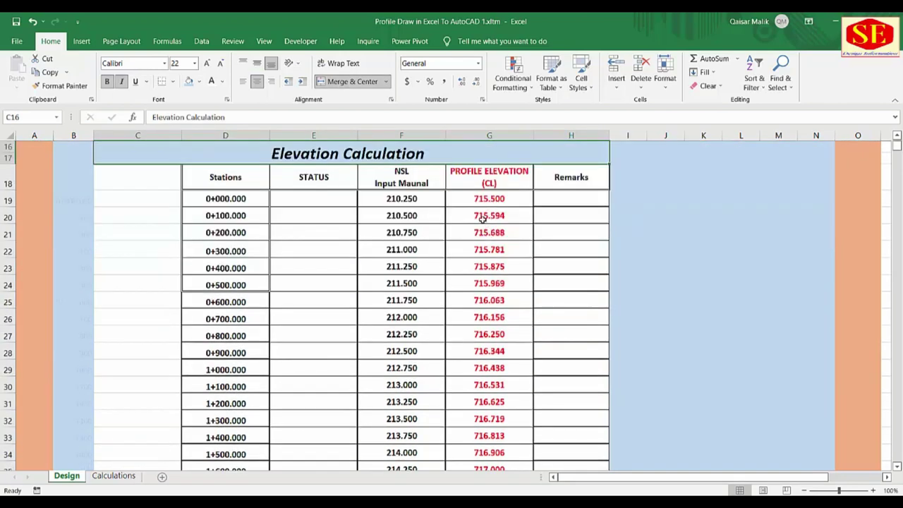
scroll(447, 383, "down", 4)
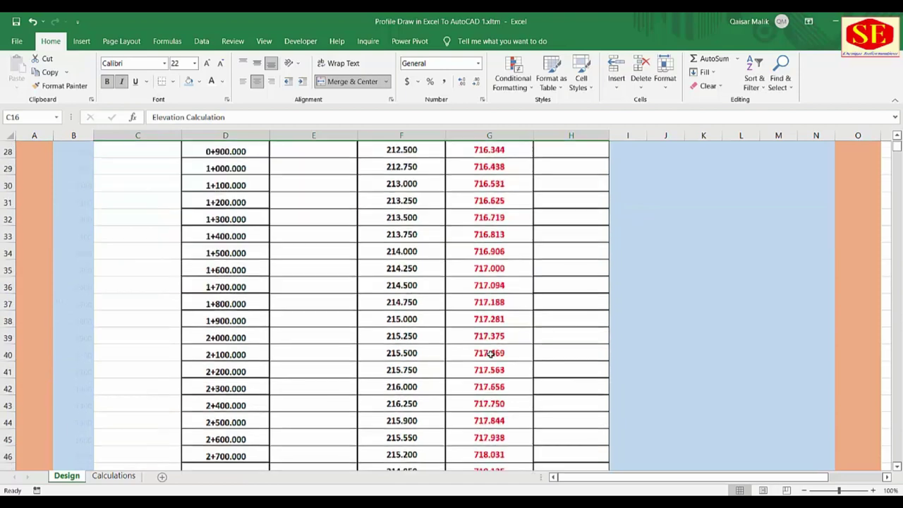
double_click(501, 334)
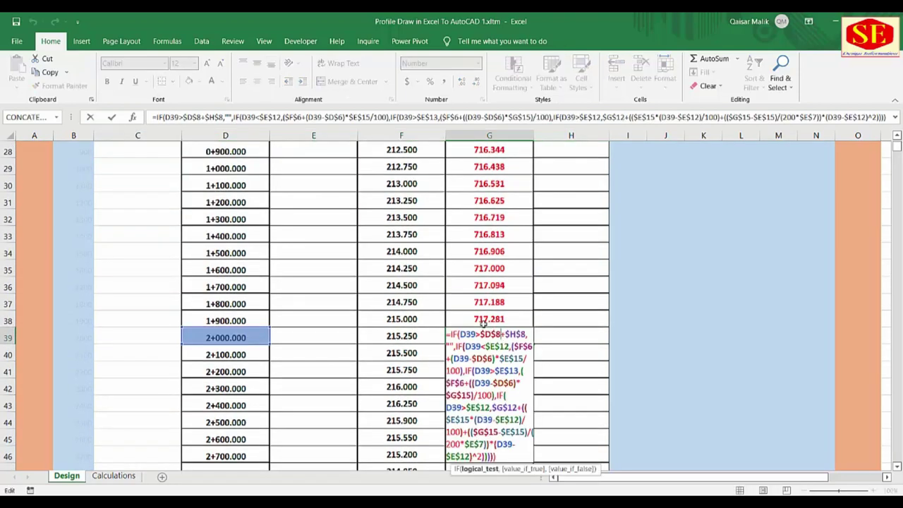
key("Escape")
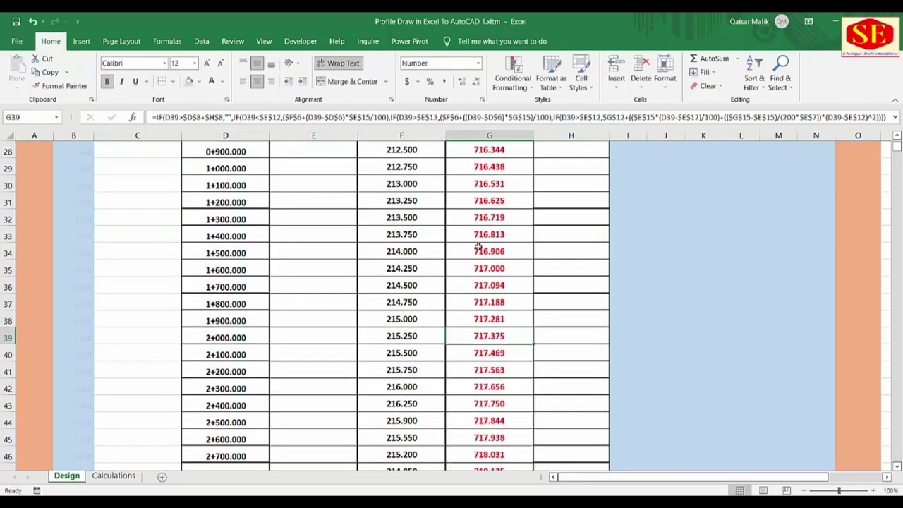
scroll(478, 247, "up", 4)
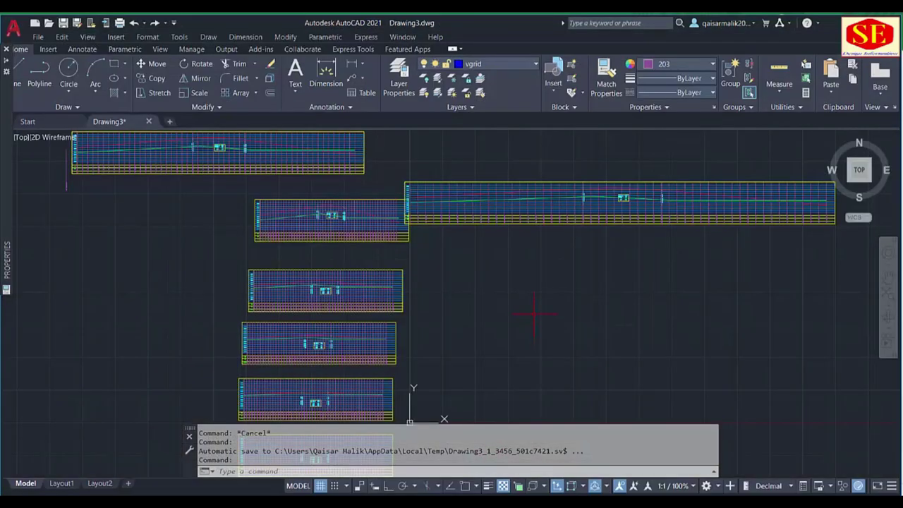
scroll(534, 286, "down", 4)
scroll(483, 279, "up", 2)
scroll(472, 284, "up", 4)
scroll(437, 279, "up", 2)
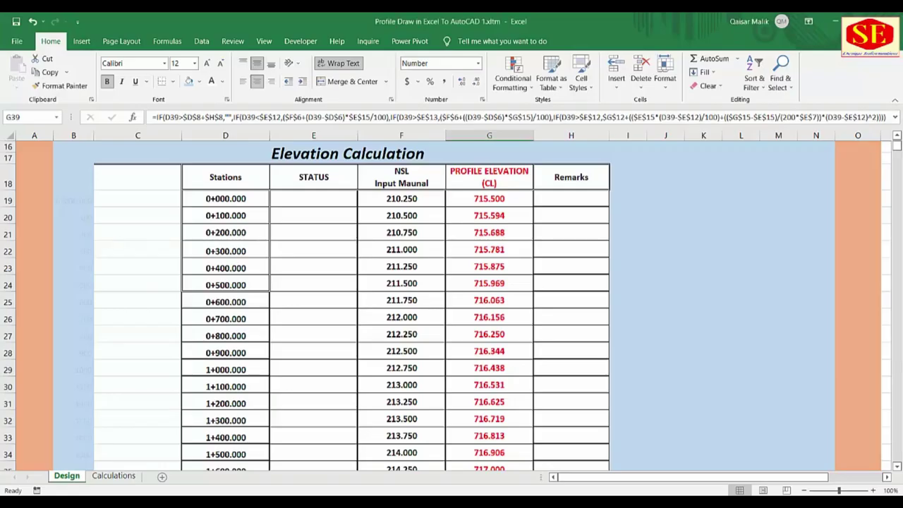
- Change the Stations Interval value to 50
left_click(411, 201)
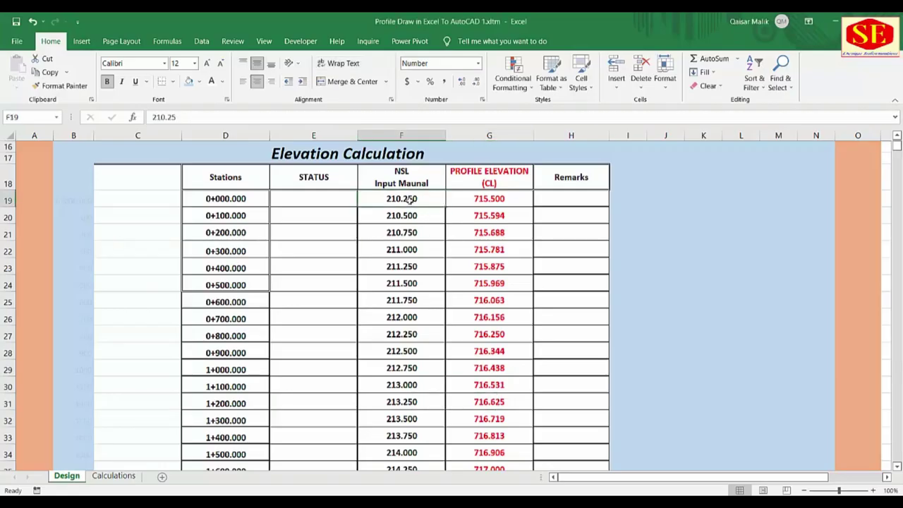
scroll(544, 257, "up", 3)
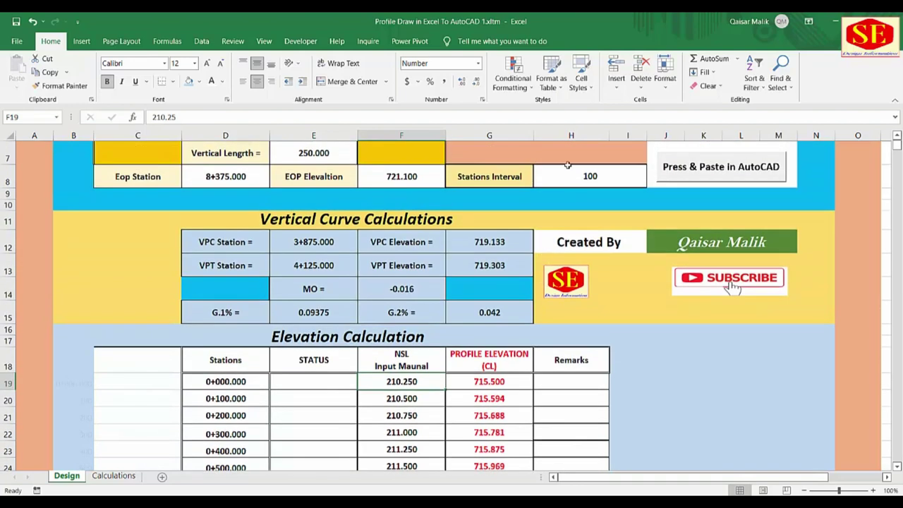
scroll(568, 165, "up", 1)
left_click(599, 240)
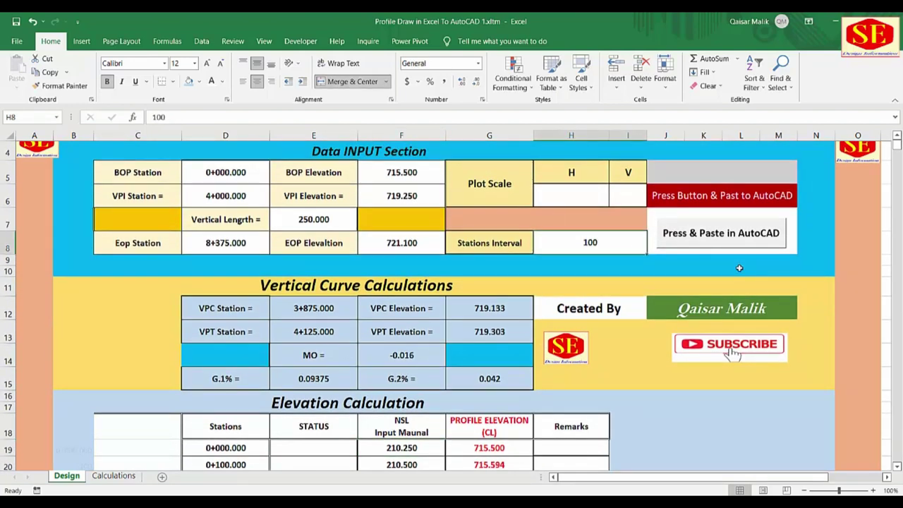
type("50")
key("Return")
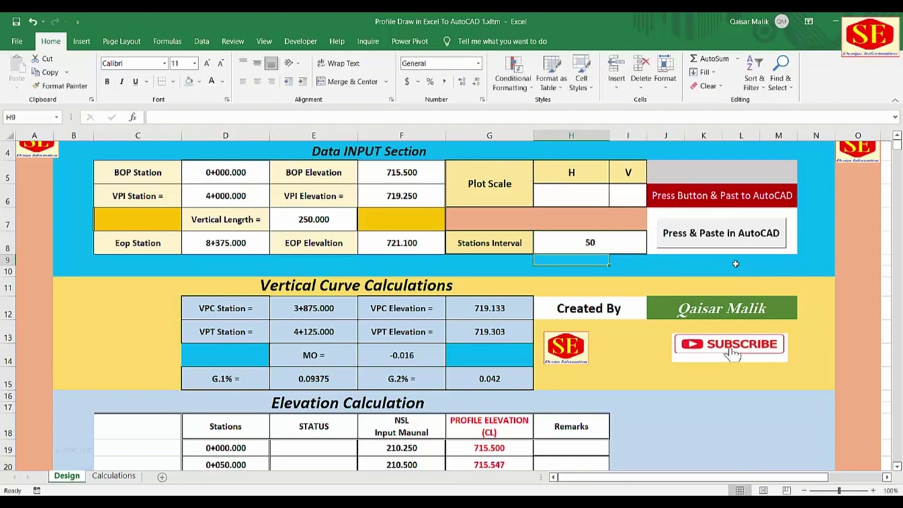
- Check the interval of 50 and inspect the NSL formula for station 0+050
left_click(479, 240)
left_click(592, 250)
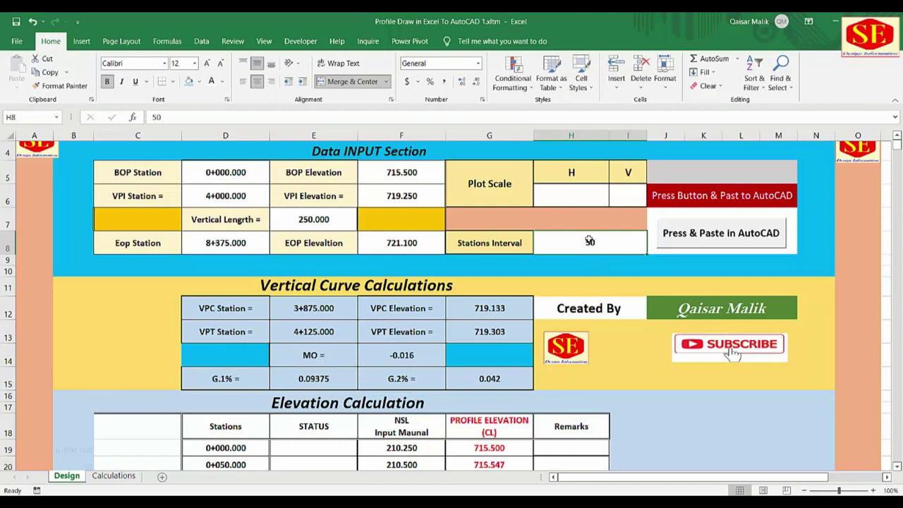
scroll(589, 242, "down", 1)
scroll(419, 361, "down", 1)
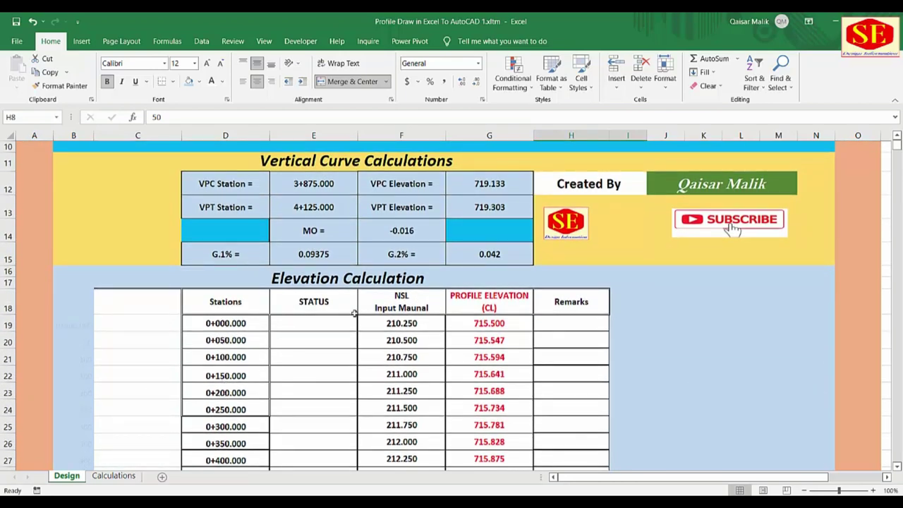
left_click(381, 321)
left_click(395, 338)
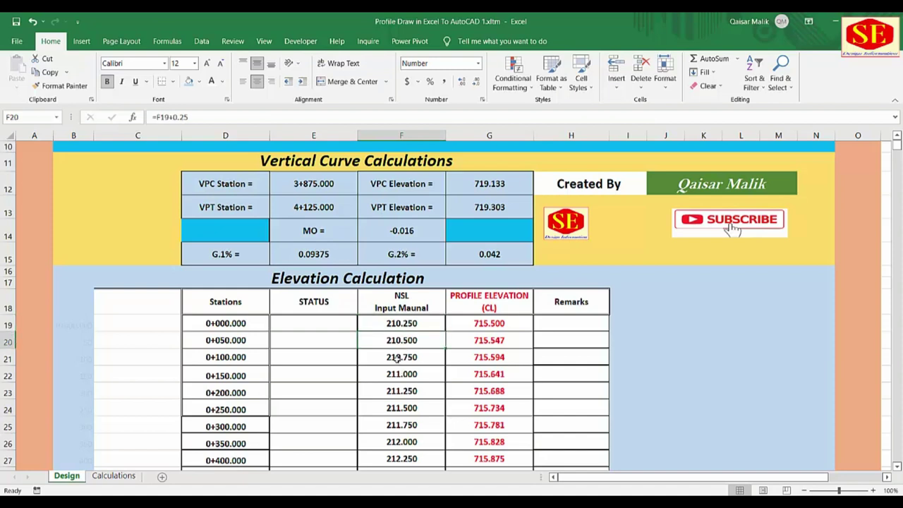
- Clear the calculated NSL cells and enter 210.000 and 212.250 for stations 0+000 and 0+050
left_click_drag(406, 323, 410, 395)
key("Delete")
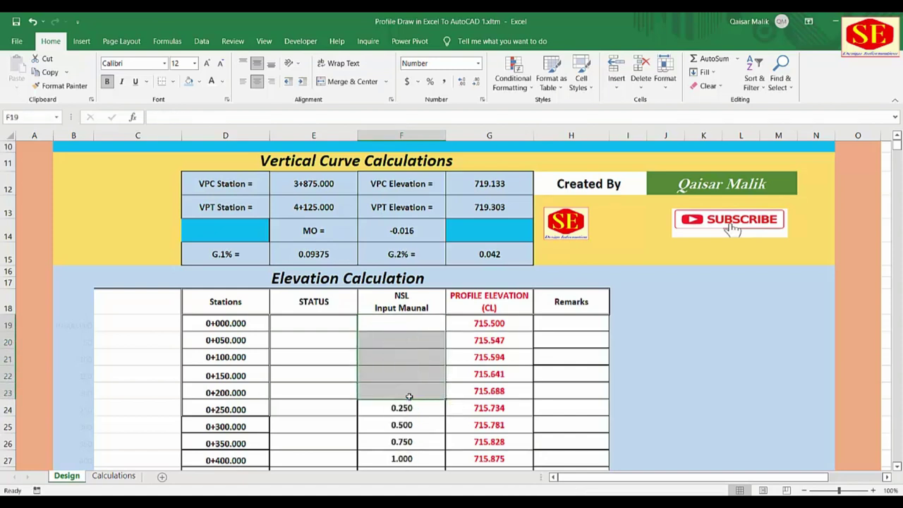
left_click(419, 322)
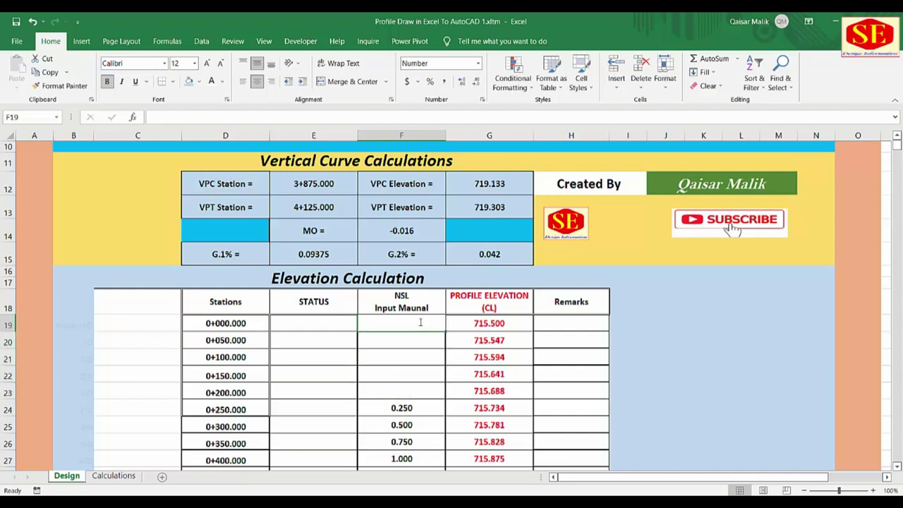
type("210.00")
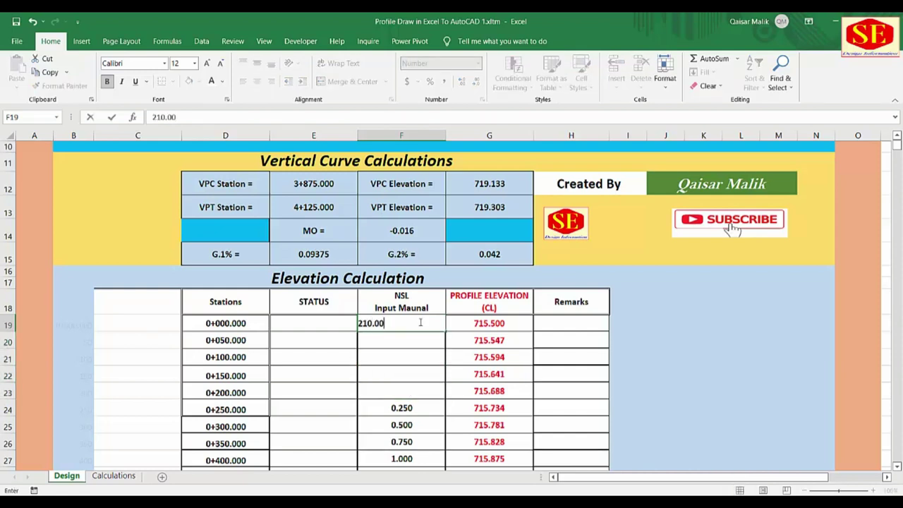
type("0")
key("Return")
type("215")
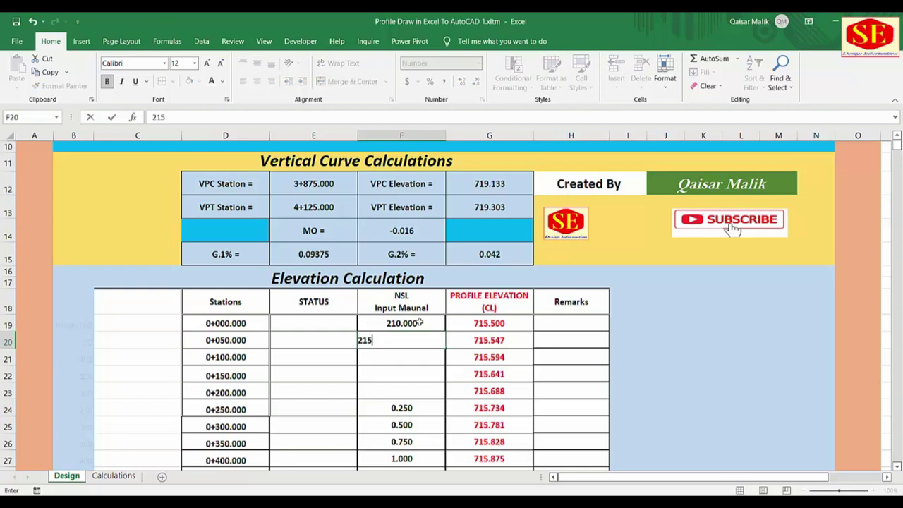
type("2.25")
key("Return")
- Enter NSL levels 211.250 and 211.750, then type 212.25 in the next station's cell
type("21")
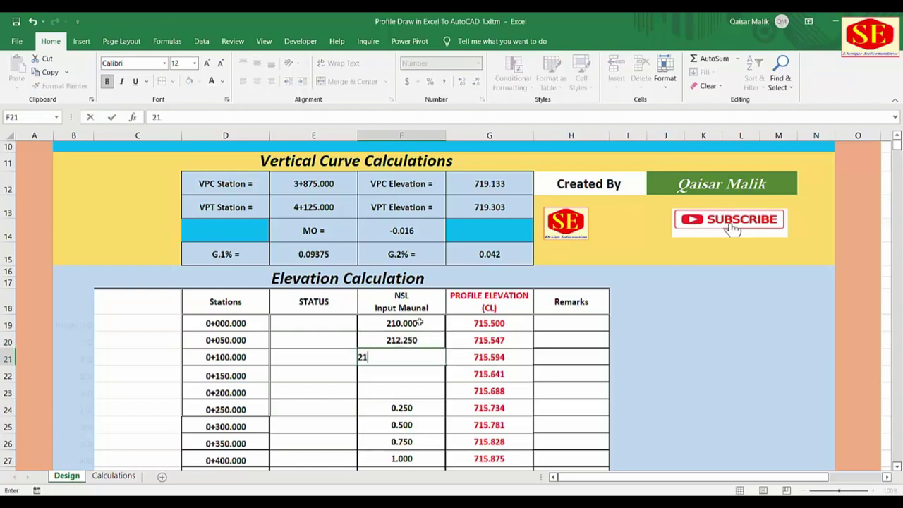
type("1.25")
key("Return")
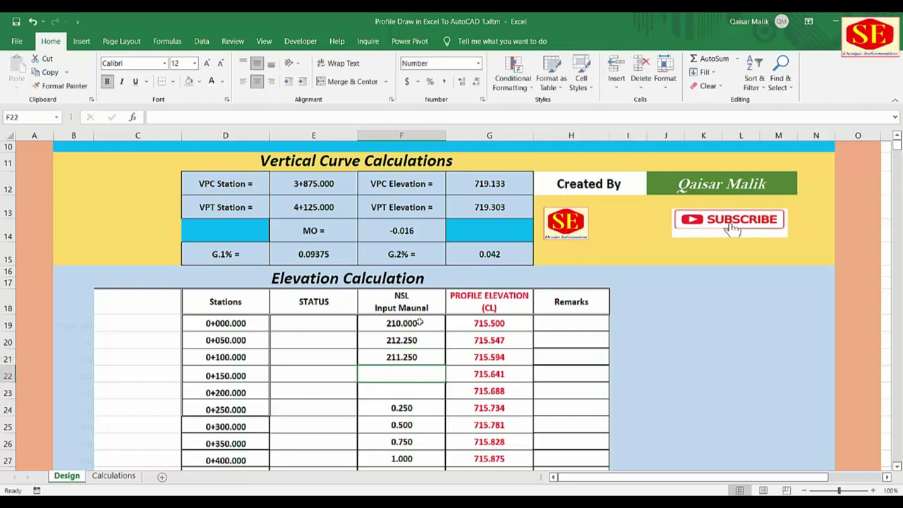
type("211.")
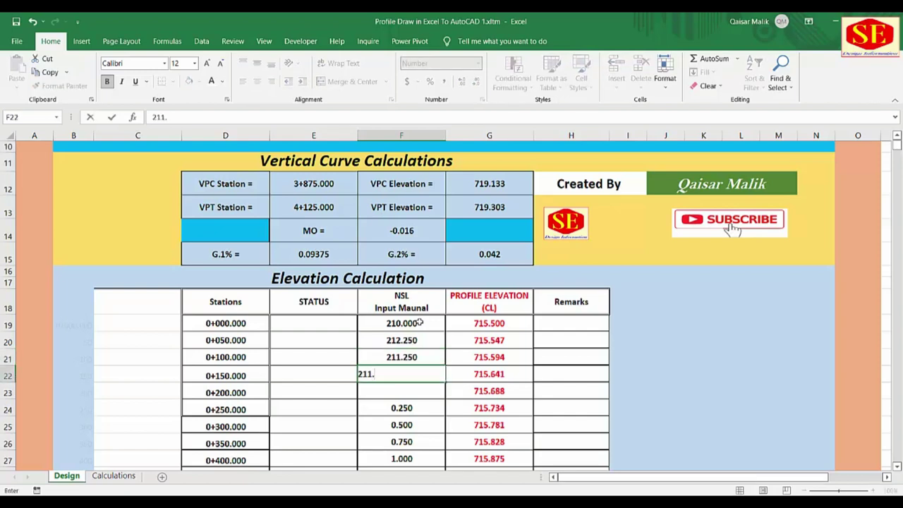
type("75")
key("Return")
type("212")
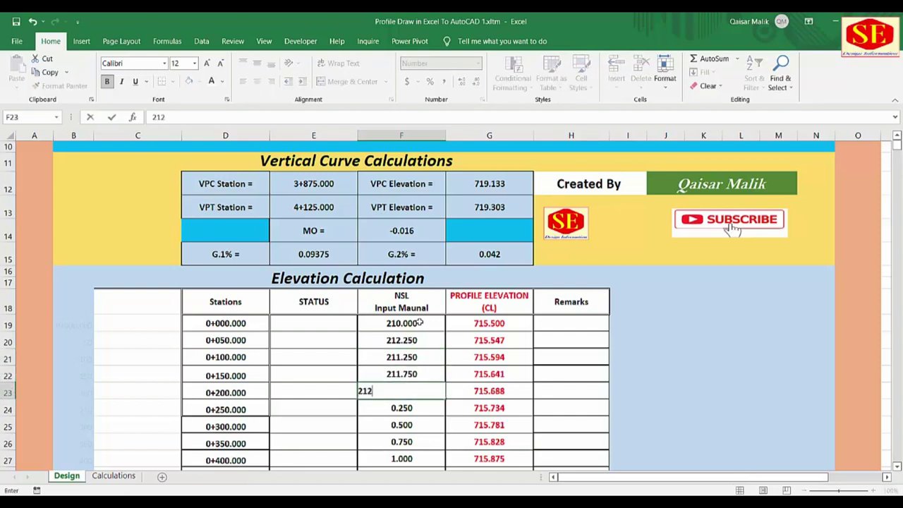
type(".25")
key("Return")
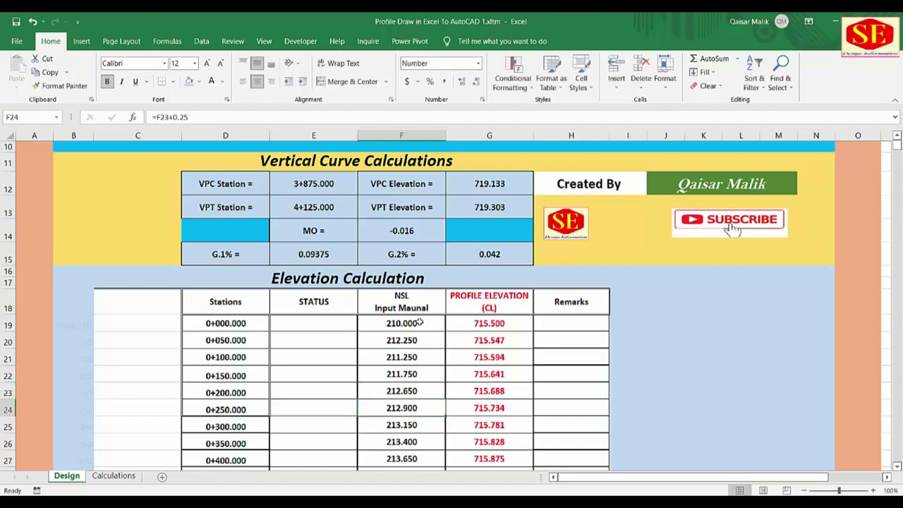
scroll(419, 321, "down", 2)
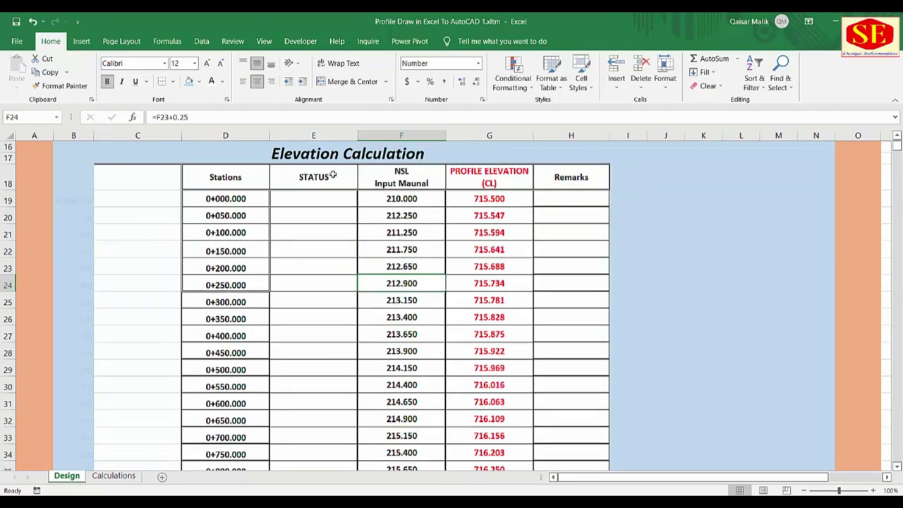
scroll(327, 260, "down", 6)
scroll(326, 260, "down", 16)
scroll(326, 259, "down", 9)
scroll(326, 259, "up", 5)
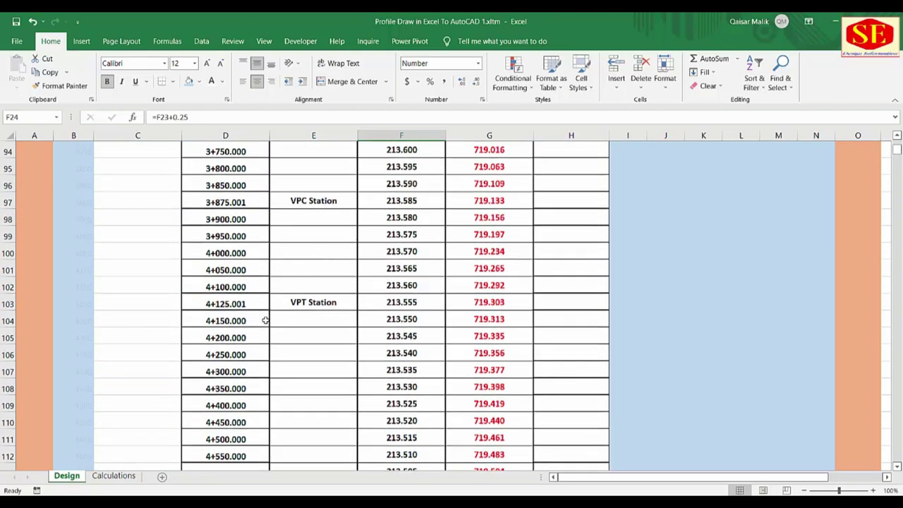
scroll(426, 318, "up", 1)
scroll(426, 319, "up", 1)
scroll(426, 319, "up", 4)
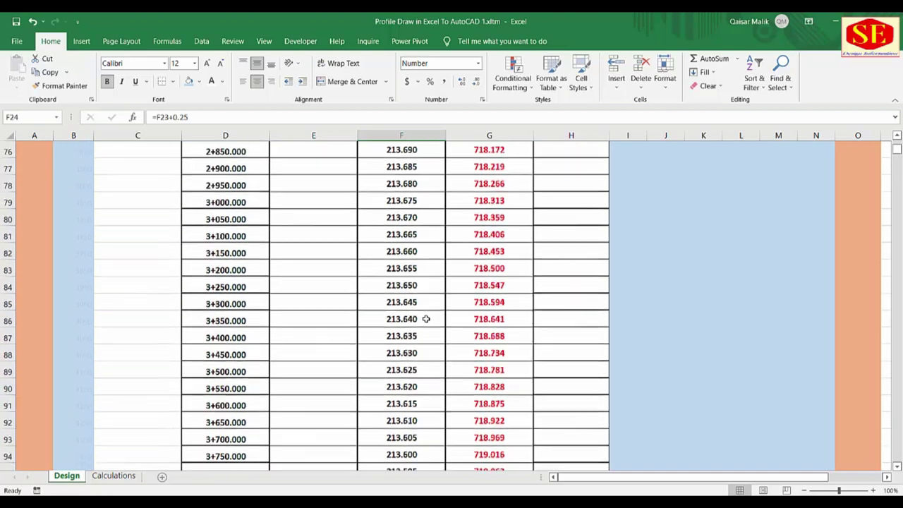
scroll(416, 268, "up", 3)
scroll(405, 226, "up", 5)
scroll(407, 237, "up", 5)
scroll(407, 239, "up", 5)
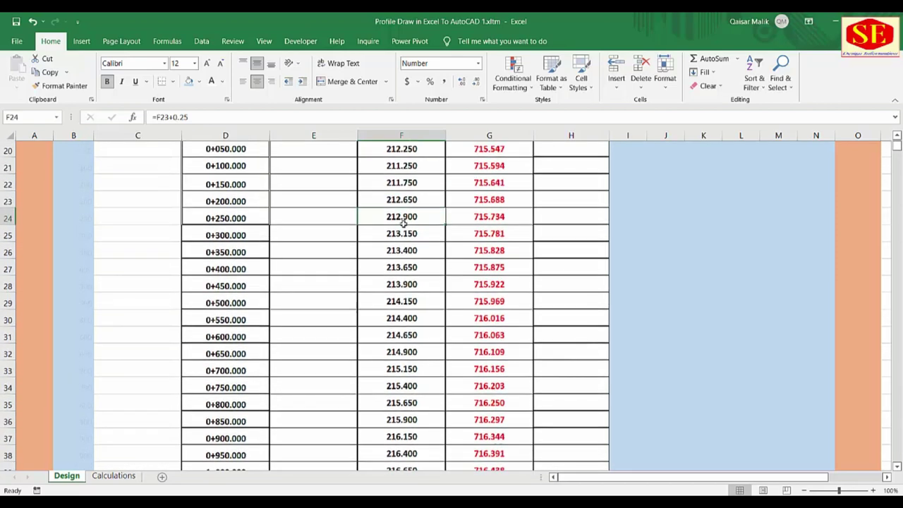
scroll(409, 239, "up", 1)
scroll(423, 268, "up", 6)
scroll(430, 274, "down", 4)
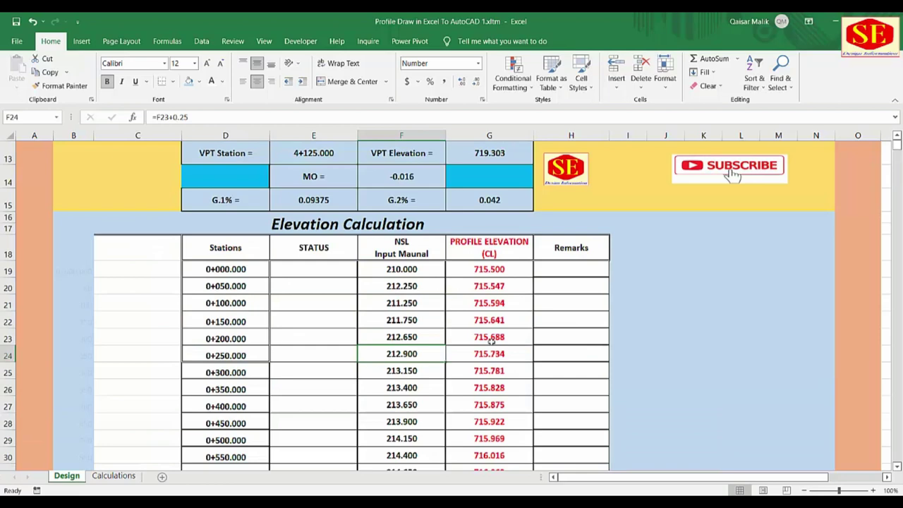
scroll(491, 340, "up", 4)
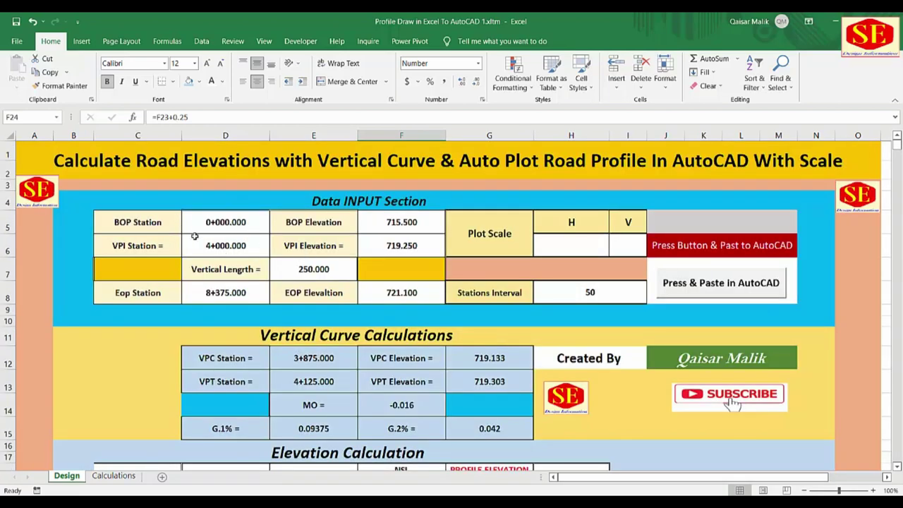
- Enter 1 for both the horizontal (H6) and vertical (I6) plot scales
left_click(567, 240)
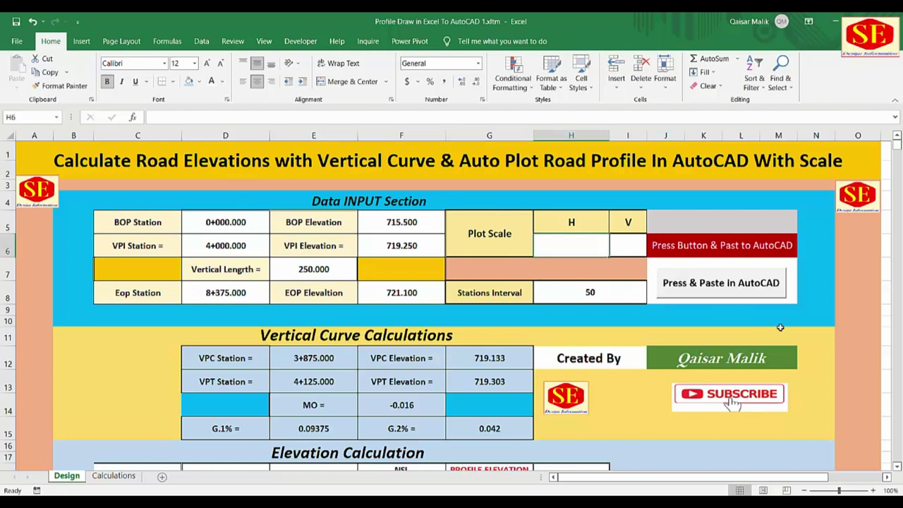
type("1")
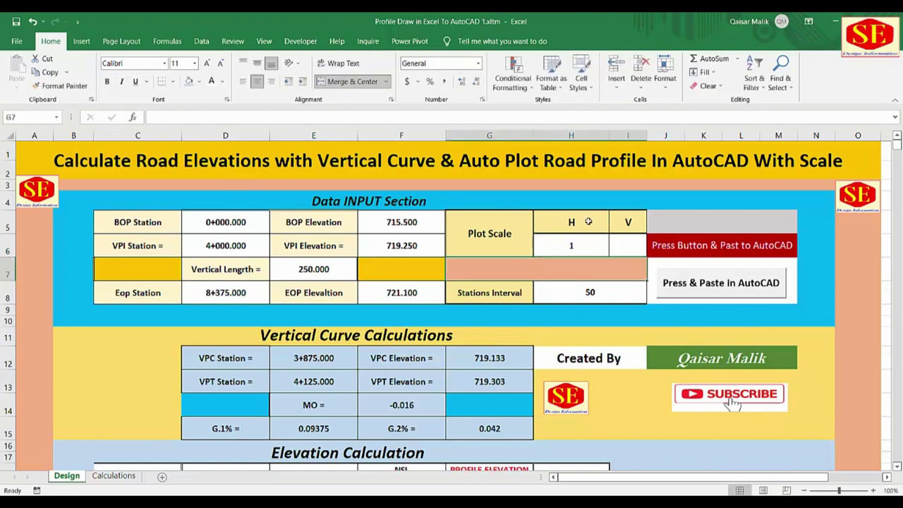
left_click(633, 245)
type("1")
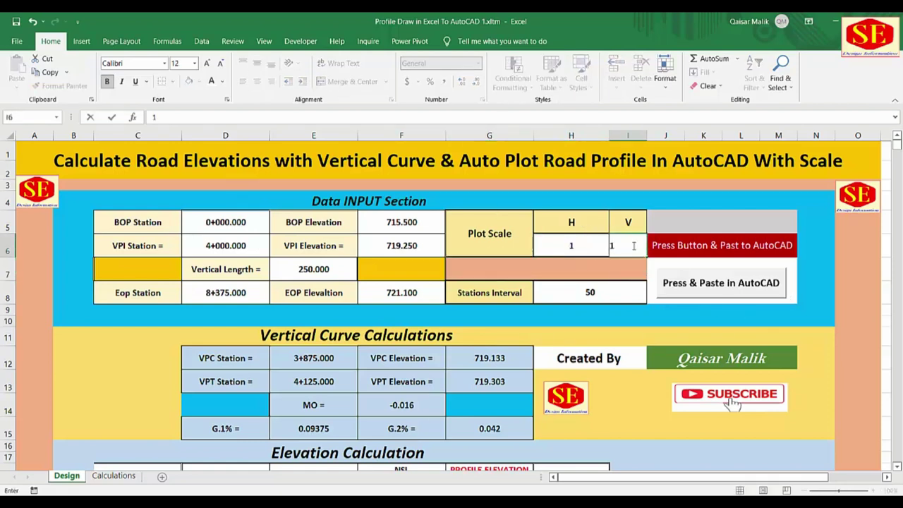
key("Return")
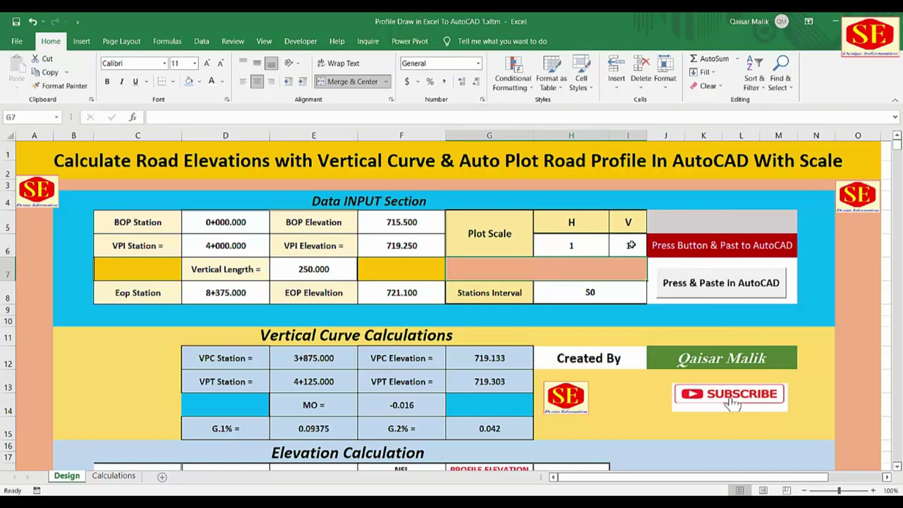
scroll(558, 258, "down", 4)
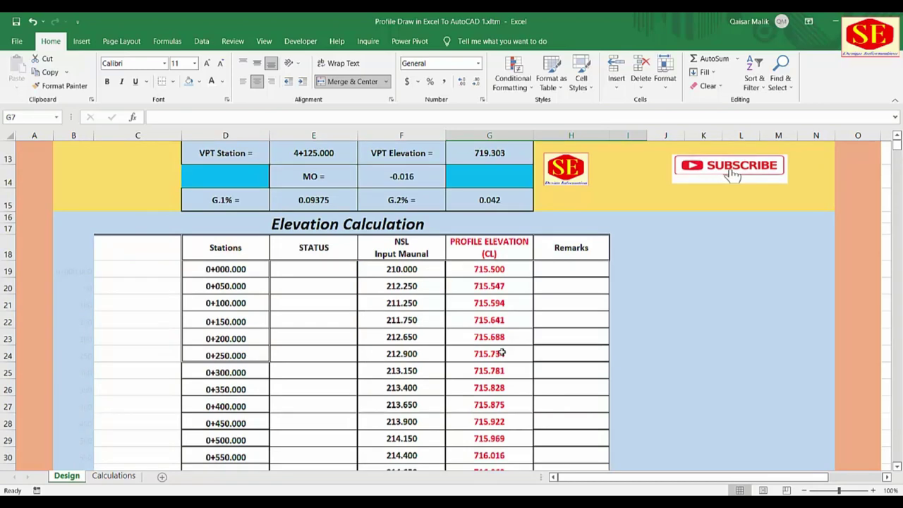
- Switch to the Calculations sheet and scroll through the column L AutoCAD command list
left_click(114, 475)
scroll(564, 240, "up", 1)
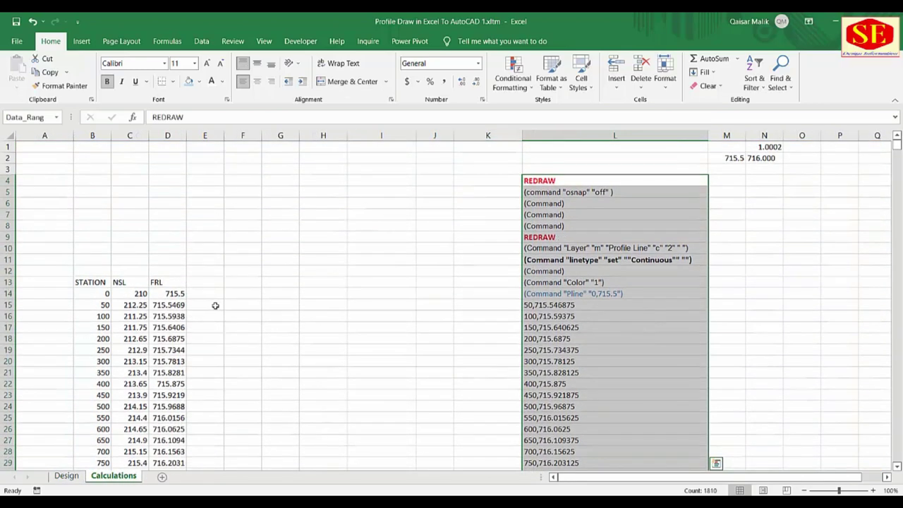
scroll(404, 297, "down", 6)
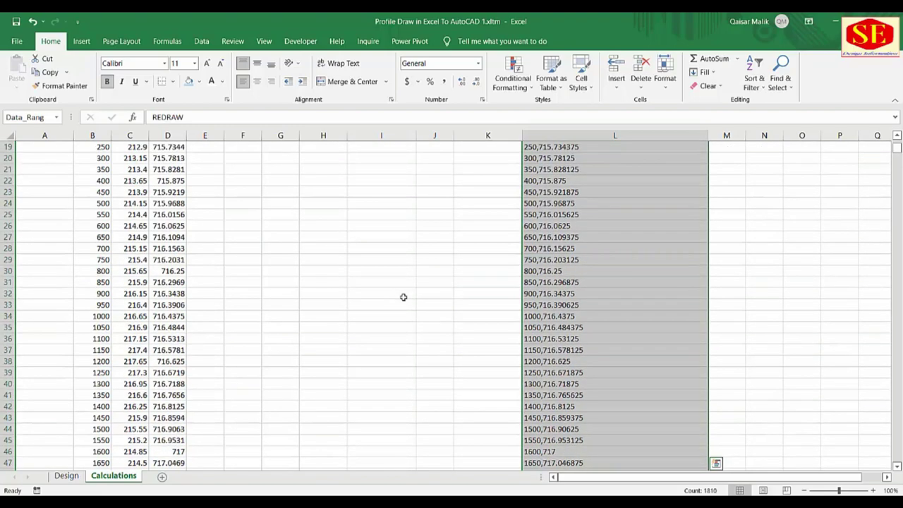
left_click(404, 297)
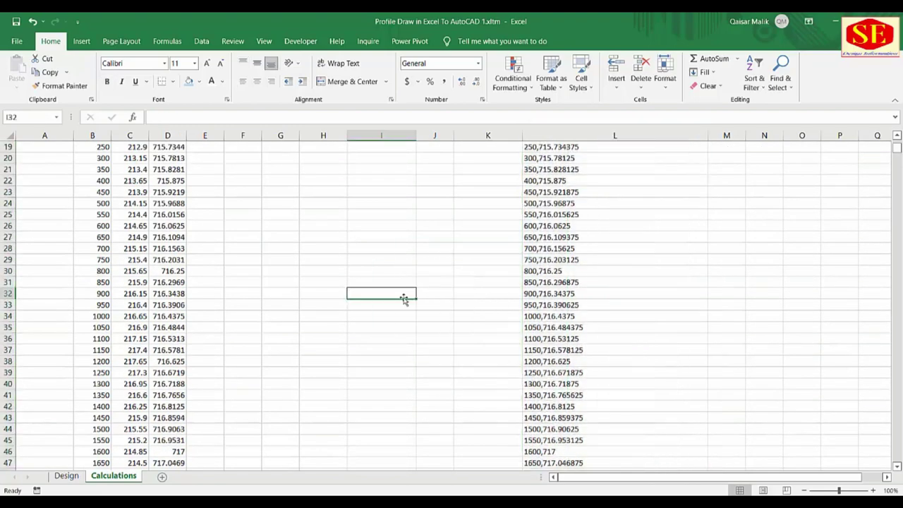
scroll(405, 299, "down", 7)
scroll(405, 298, "down", 9)
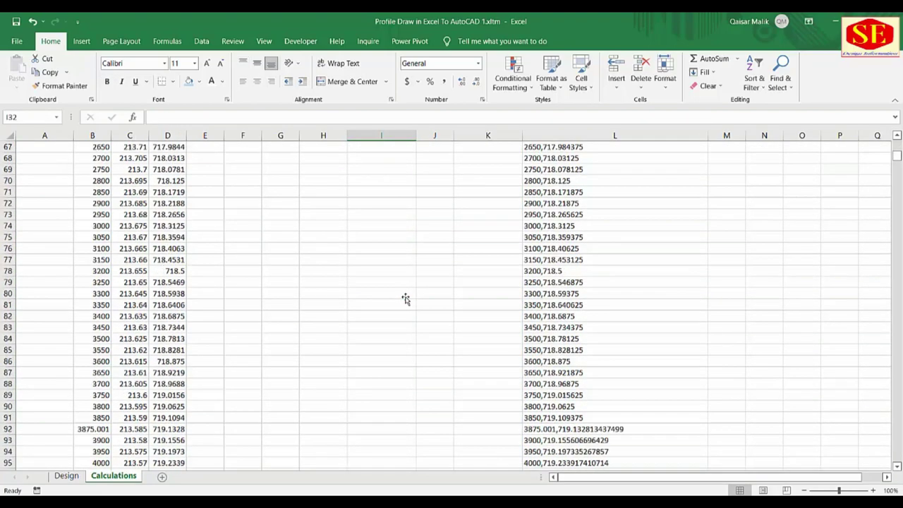
scroll(407, 296, "down", 8)
mouse_move(897, 161)
left_mouse_down()
mouse_move(897, 325)
mouse_move(897, 145)
left_mouse_up()
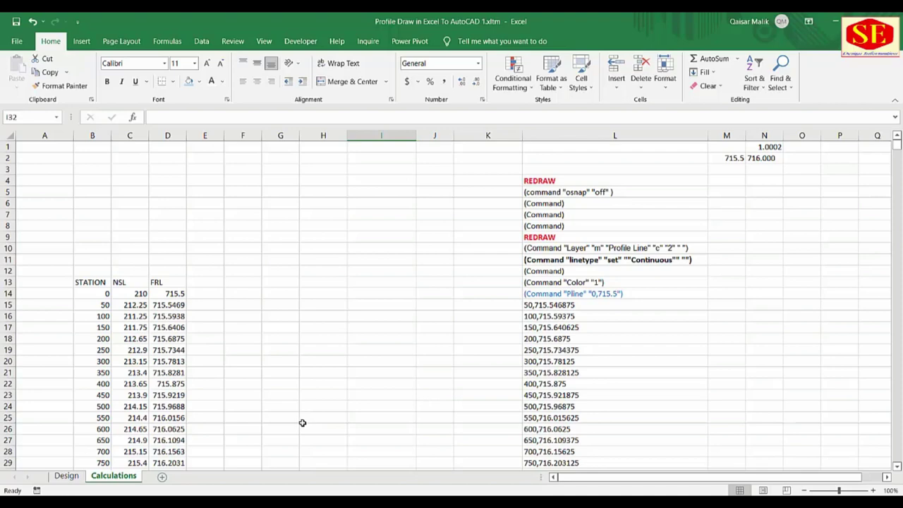
- Copy the generated AutoCAD commands, check the end of the Calculations list, and switch to AutoCAD
left_click(76, 477)
scroll(577, 254, "up", 4)
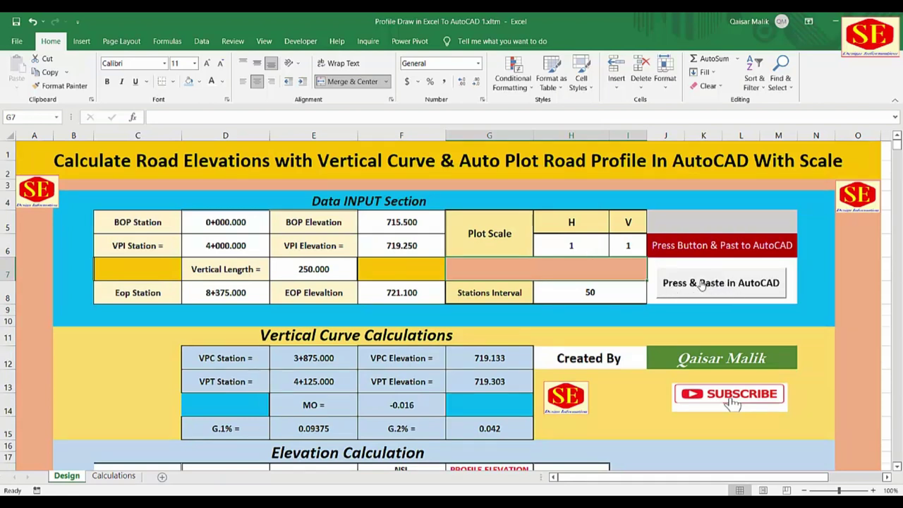
left_click(716, 287)
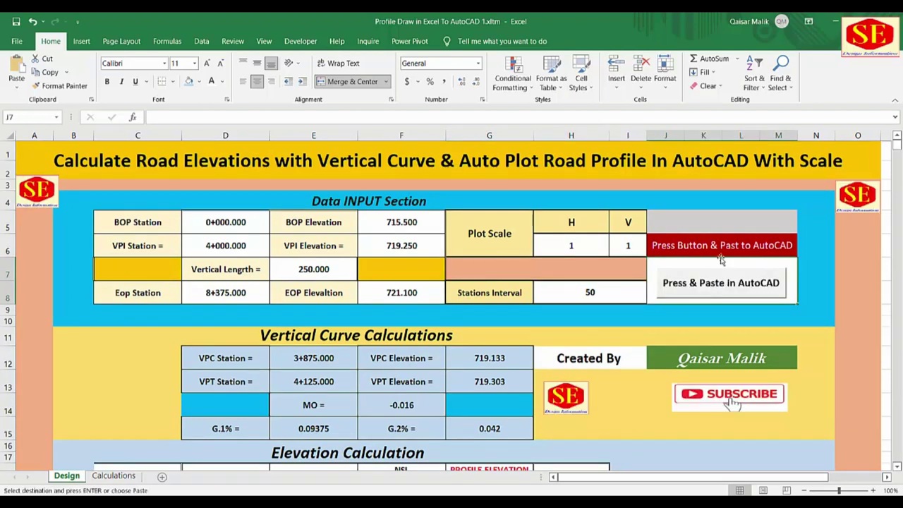
left_click(113, 476)
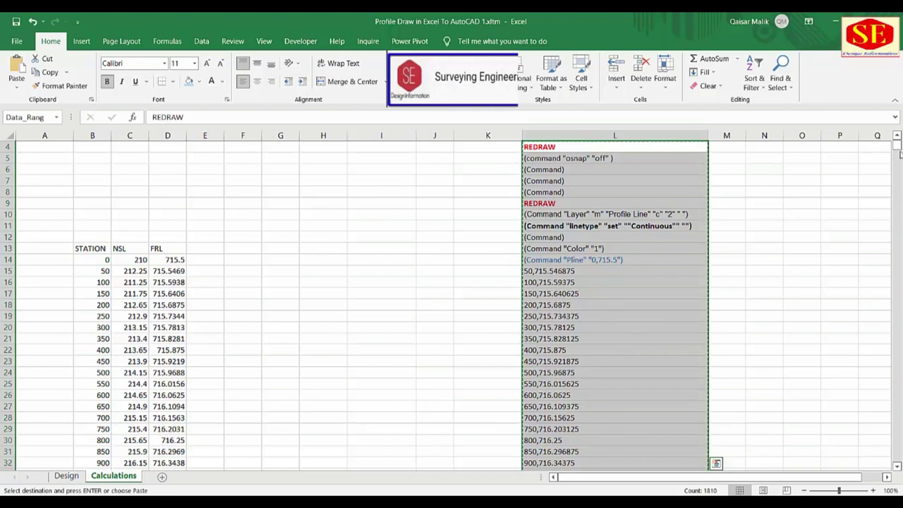
left_click_drag(896, 145, 896, 457)
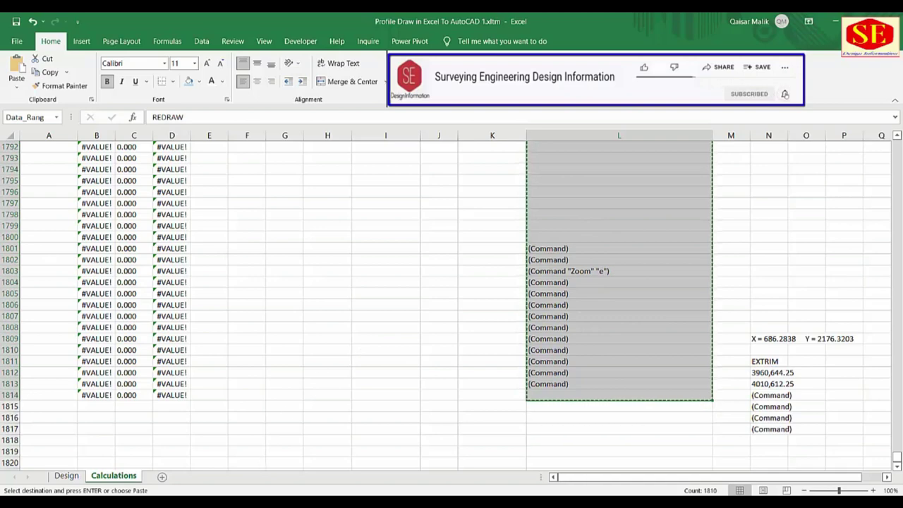
key("alt+Tab")
- Erase all the old profiles using a crossing selection and the E command
left_click(691, 154)
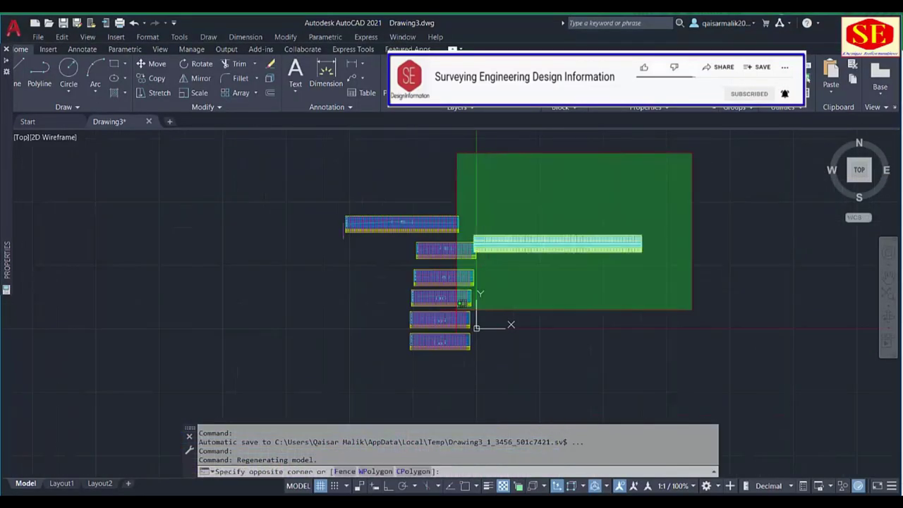
left_click(305, 370)
type("e")
key("Return")
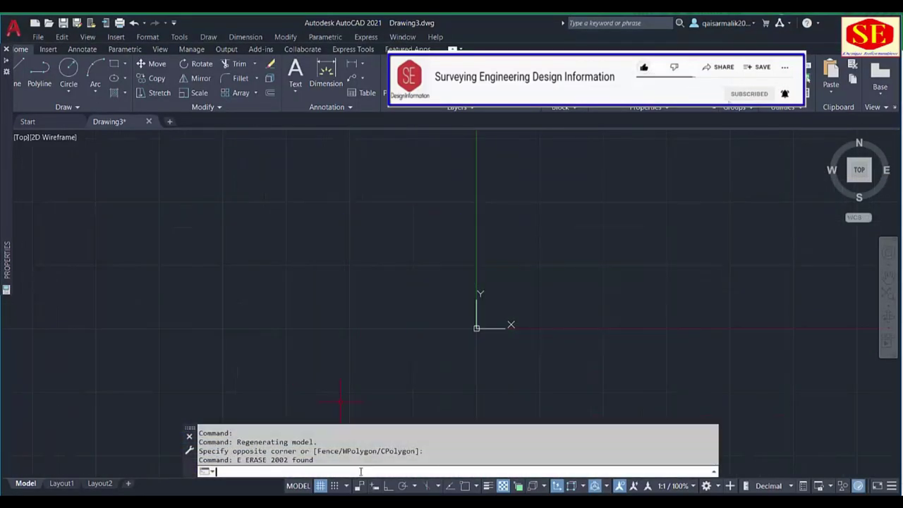
- Paste the Excel commands at the command line to draw the new profile grid and curve
right_click(361, 468)
right_click(235, 469)
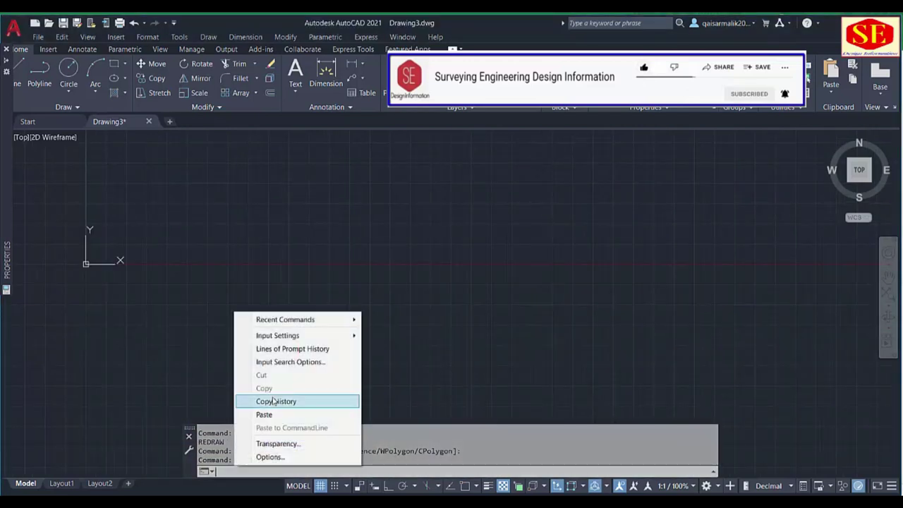
left_click(275, 414)
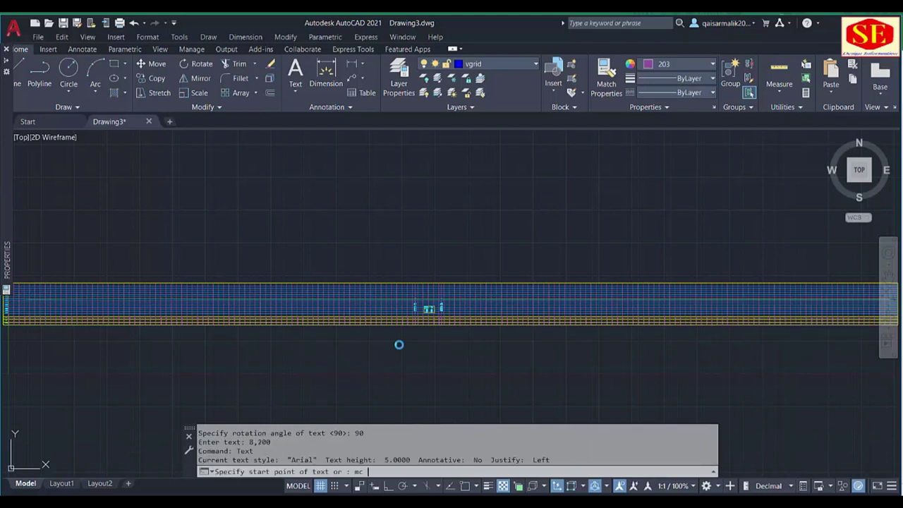
key("Escape")
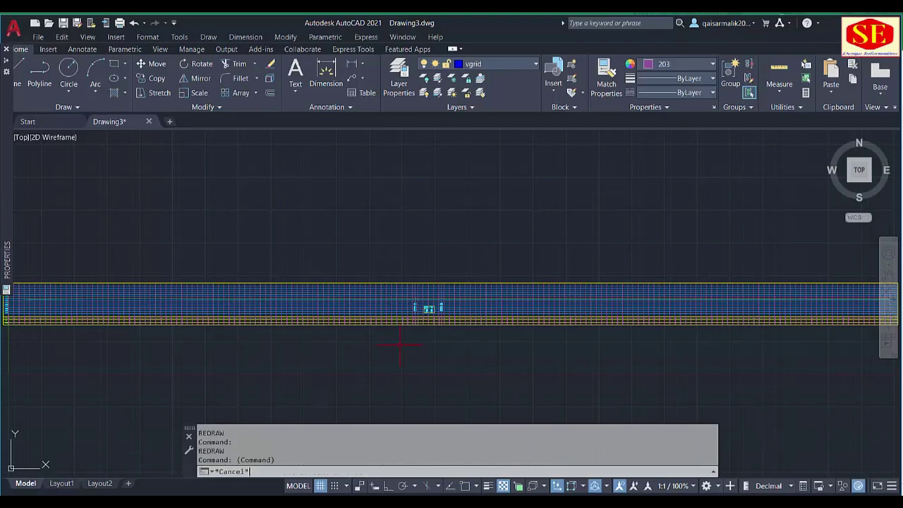
scroll(419, 322, "up", 3)
scroll(447, 335, "up", 2)
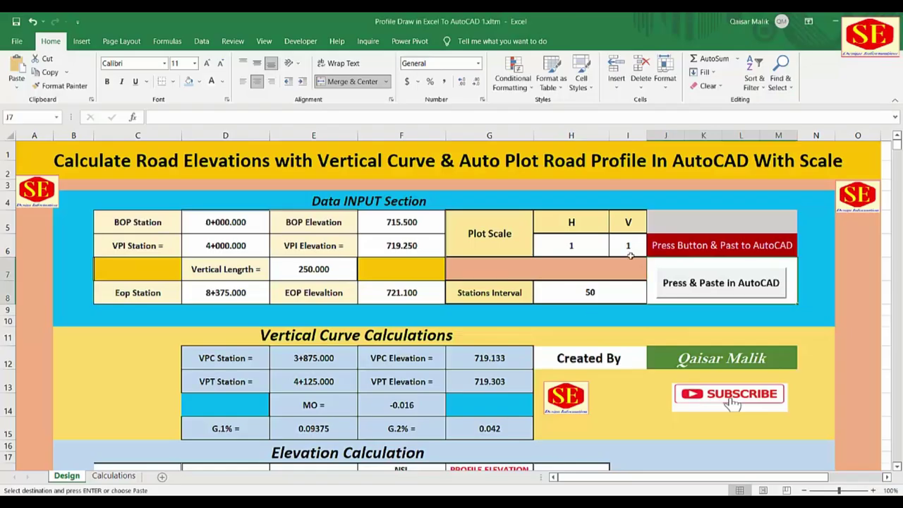
- Set the vertical plot scale to 10 and copy the regenerated AutoCAD commands
left_click(632, 254)
type("10")
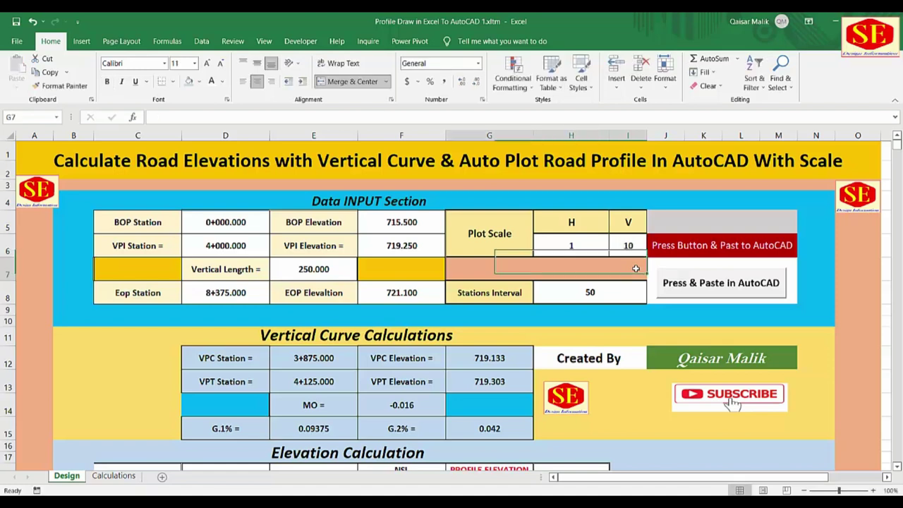
key("Return")
left_click(729, 283)
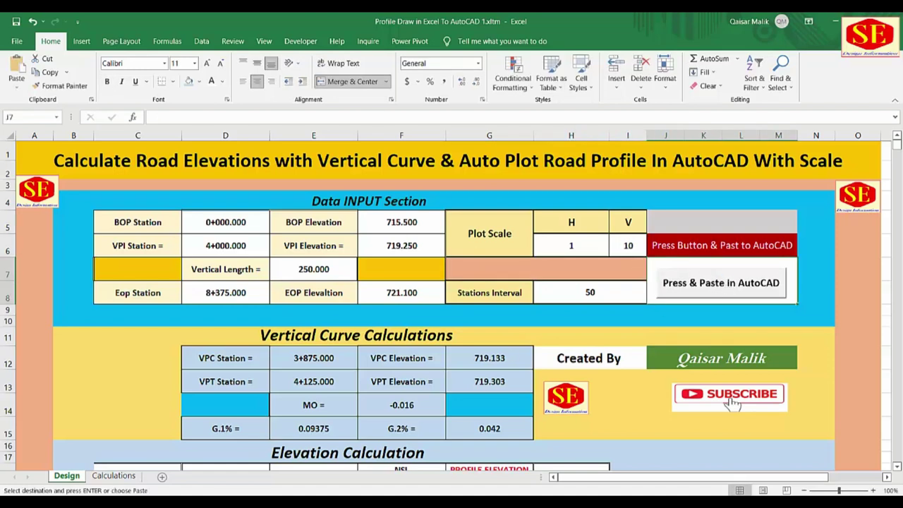
- In AutoCAD, pan along the existing profile grid and bring up the command-line context menu
left_click(529, 459)
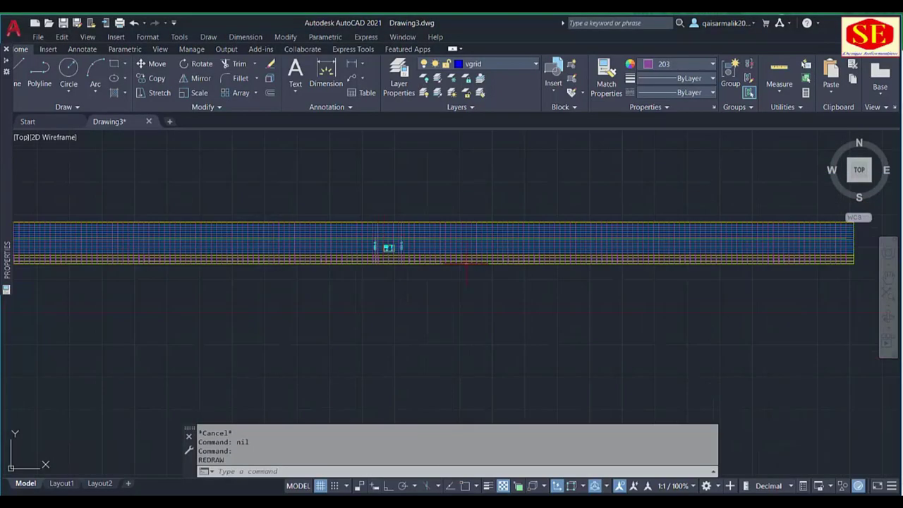
scroll(272, 202, "up", 5)
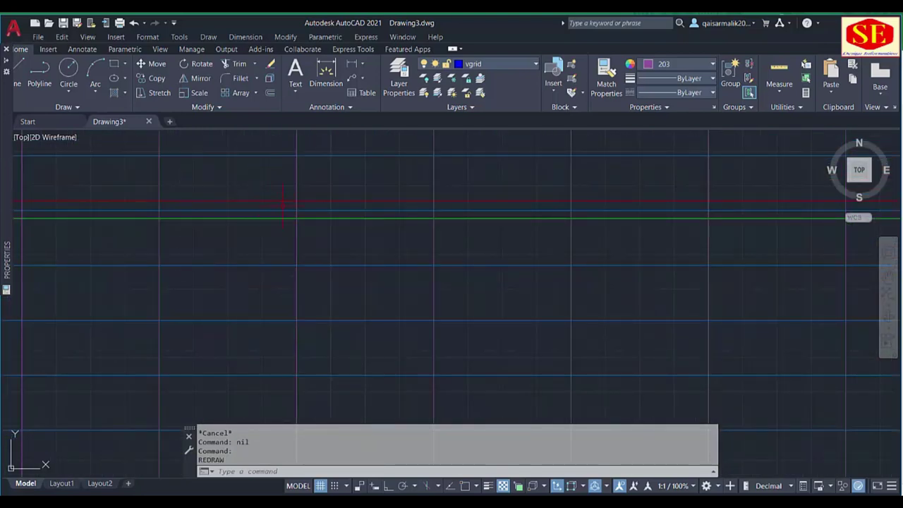
scroll(282, 203, "down", 5)
left_click_drag(128, 253, 372, 249)
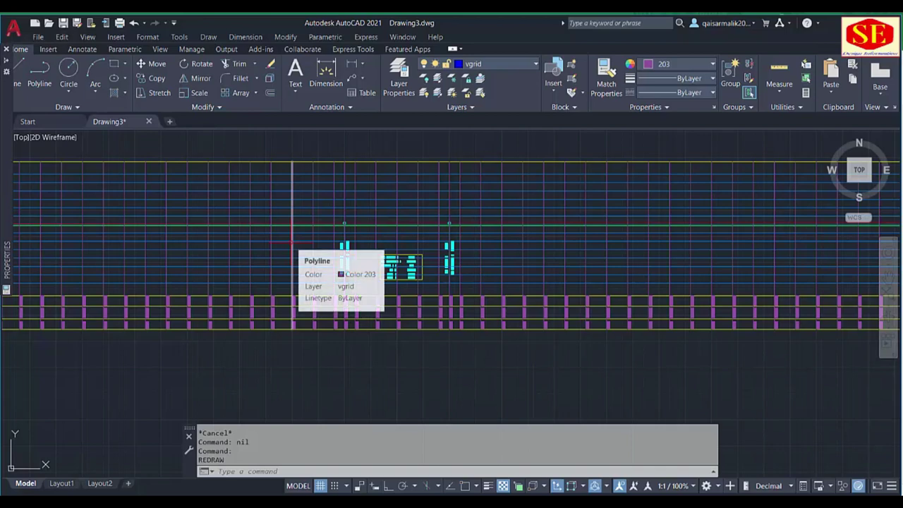
scroll(292, 242, "down", 4)
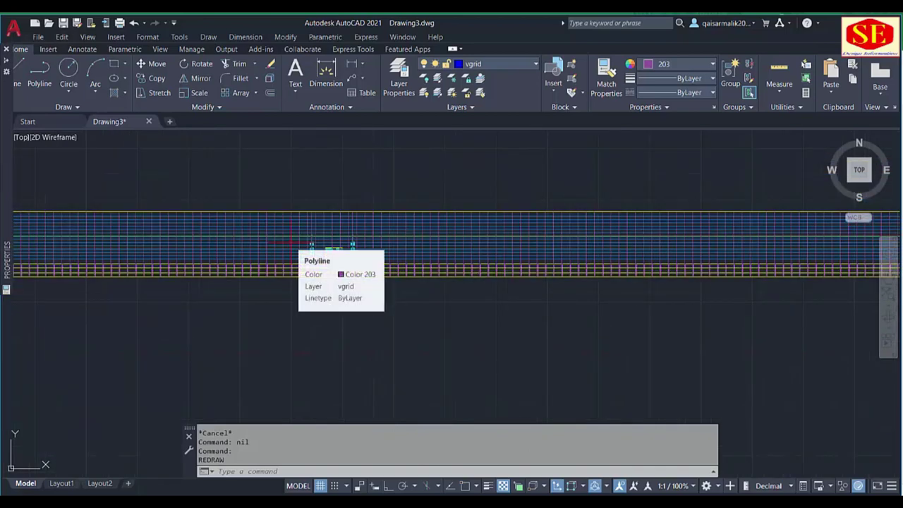
scroll(292, 241, "down", 4)
left_click(658, 179)
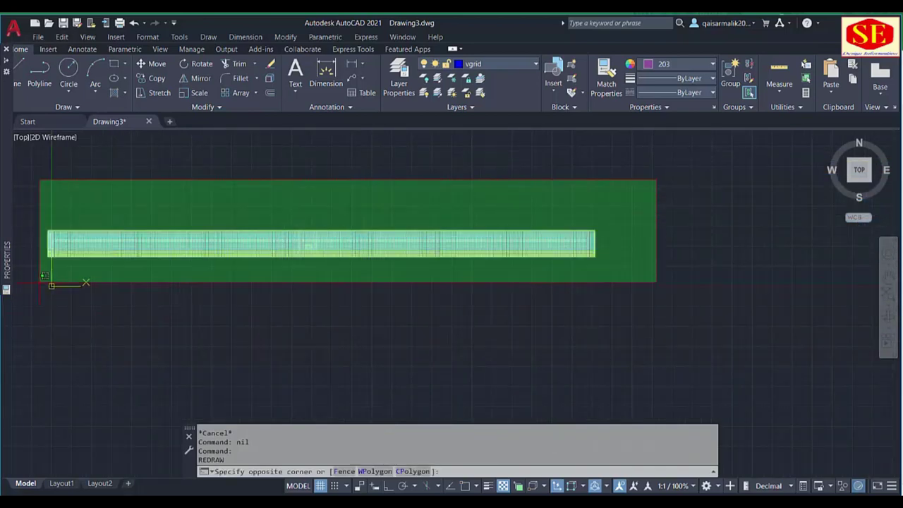
key("Escape")
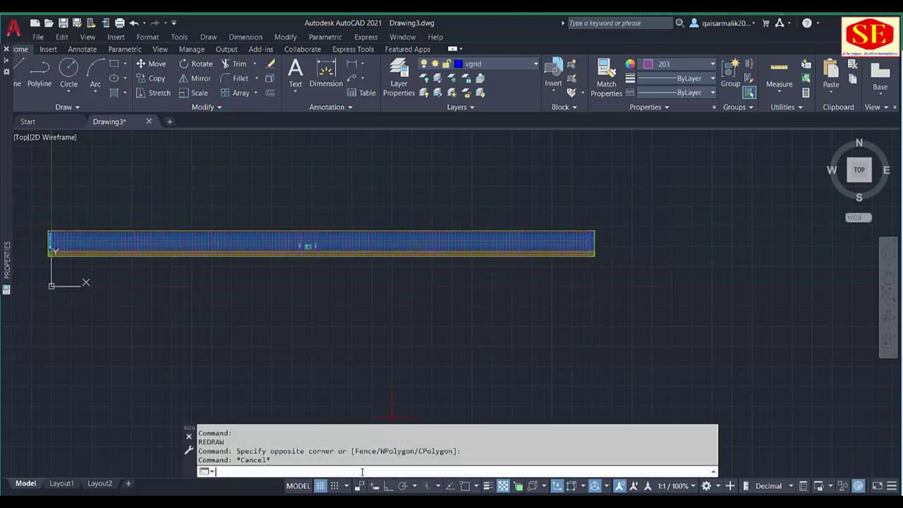
right_click(363, 471)
- Paste the commands to draw the V 10 profile with its ground line, zoom to inspect it, then return to Excel
left_click(394, 418)
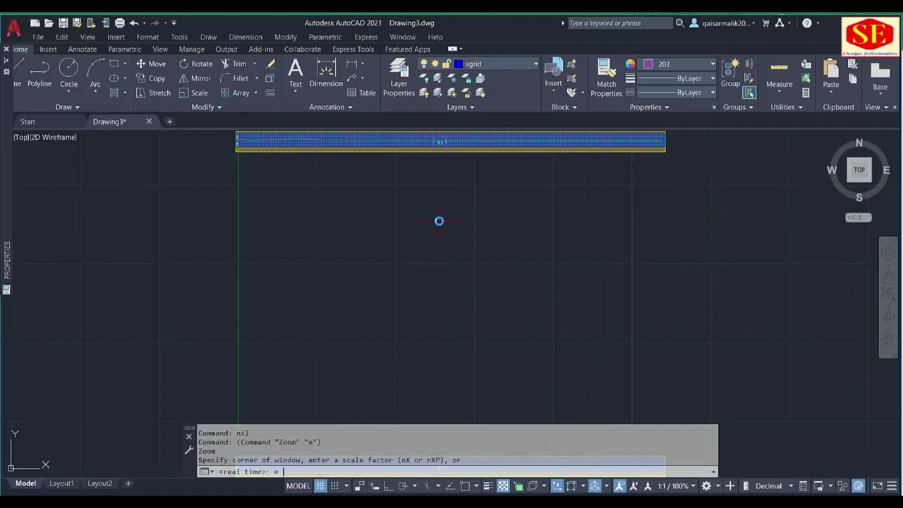
scroll(427, 176, "up", 2)
scroll(430, 184, "up", 2)
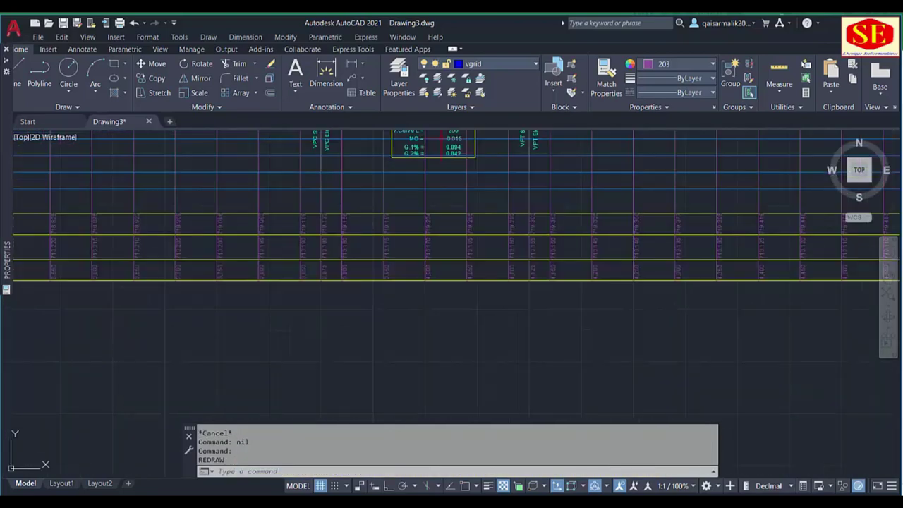
scroll(444, 204, "up", 2)
scroll(457, 229, "up", 2)
scroll(422, 168, "down", 3)
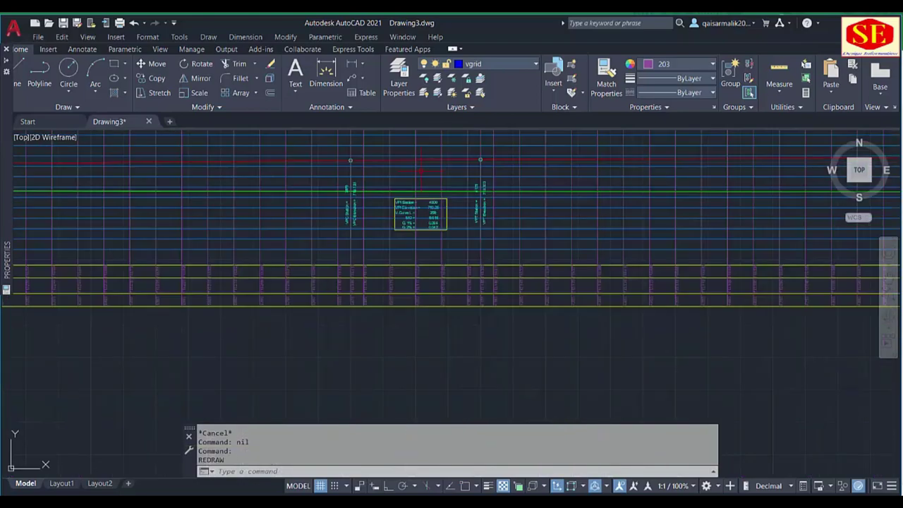
scroll(504, 204, "down", 2)
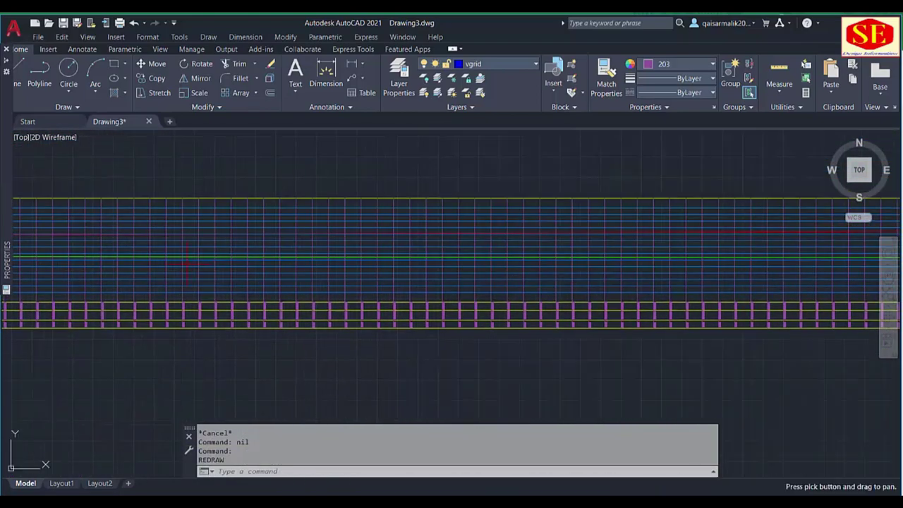
scroll(494, 252, "up", 2)
scroll(494, 252, "up", 2)
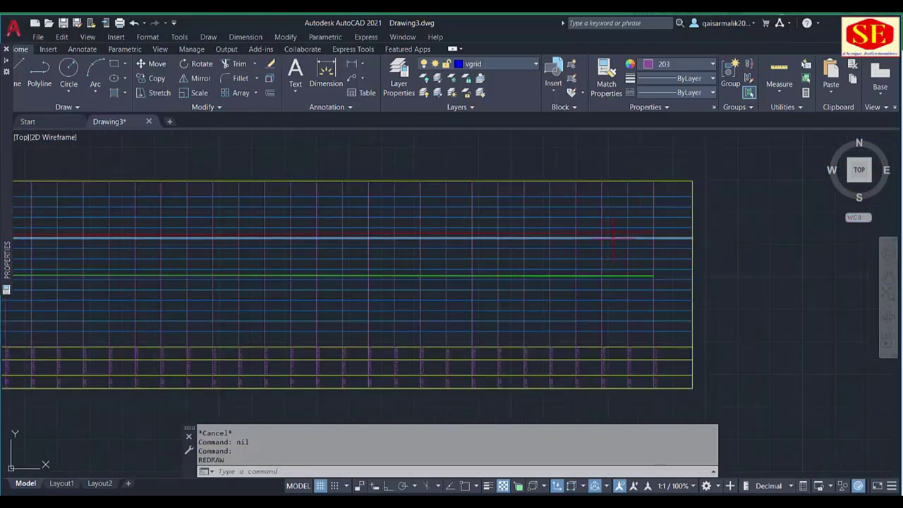
scroll(444, 347, "down", 2)
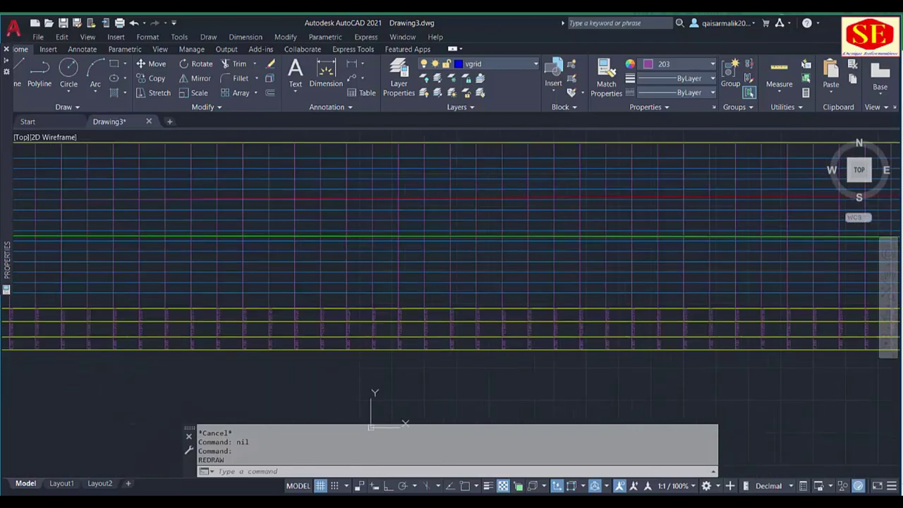
scroll(494, 282, "down", 1)
scroll(502, 218, "down", 1)
scroll(467, 225, "down", 1)
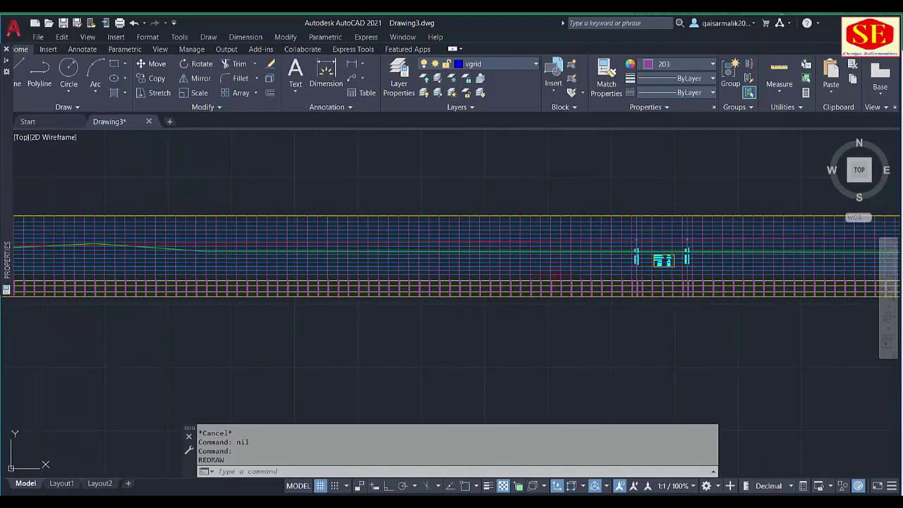
scroll(525, 286, "up", 5)
scroll(437, 275, "down", 3)
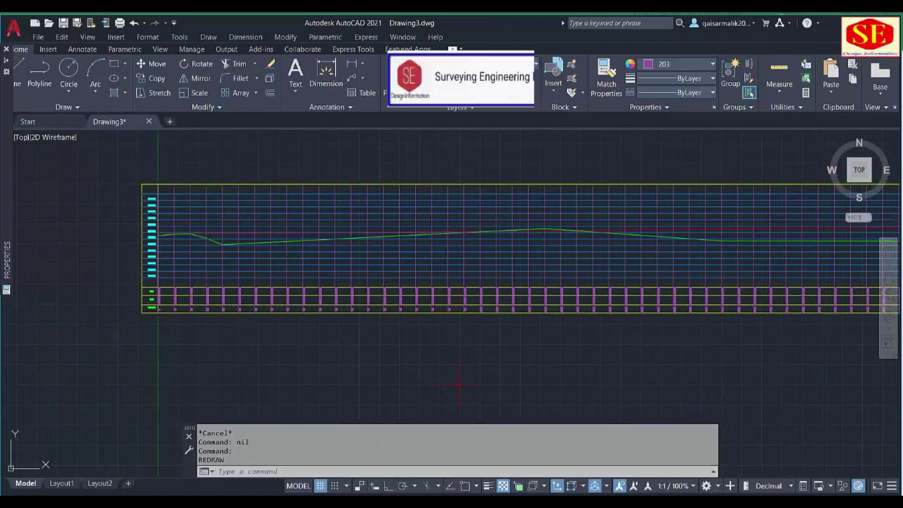
key("alt+Tab")
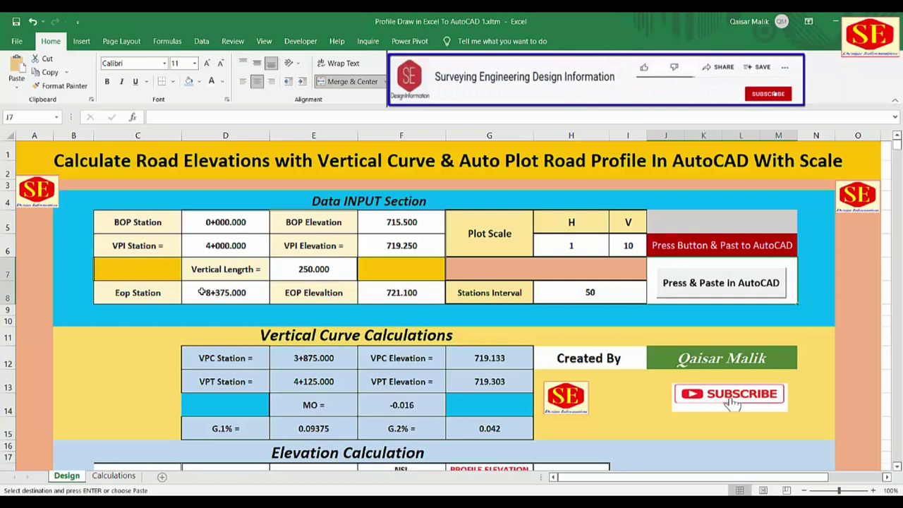